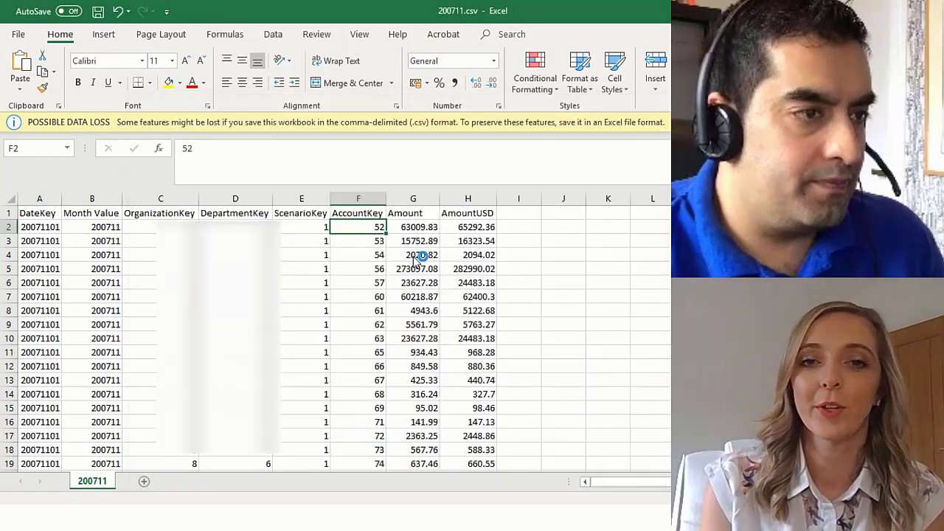
Step: Review the amounts in 200711.csv and the reference tables on each sheet of Reference Data.xlsx, finishing on GL Accounts
left_click(413, 253)
left_click(419, 236)
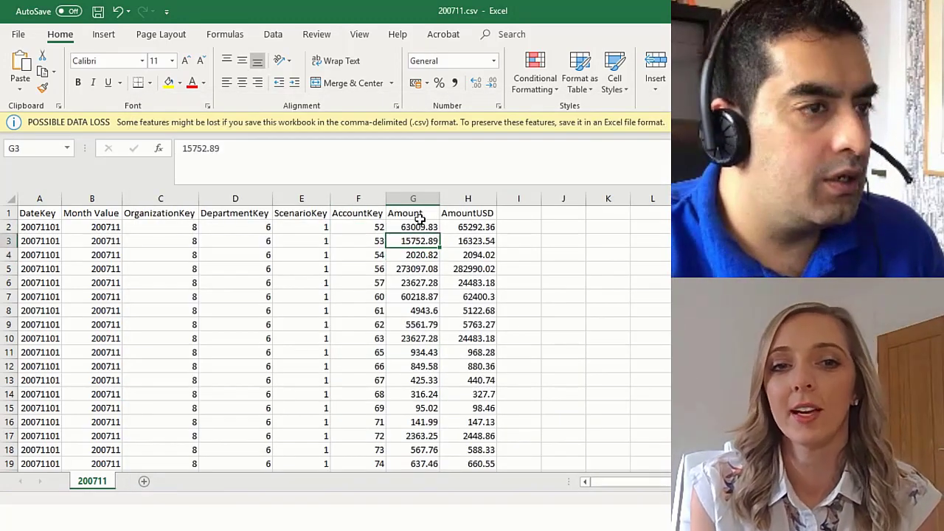
key("alt+Tab")
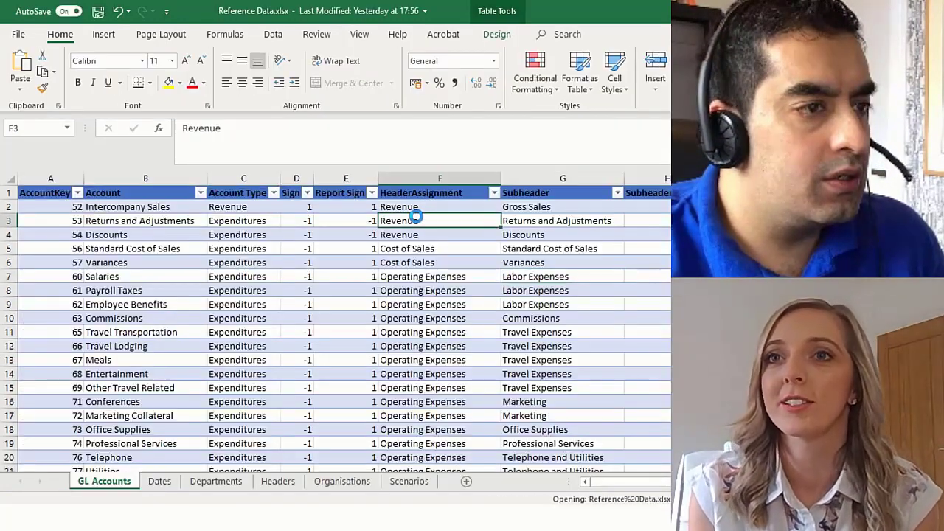
left_click(164, 481)
left_click(216, 481)
left_click(278, 481)
left_click(341, 481)
left_click(409, 481)
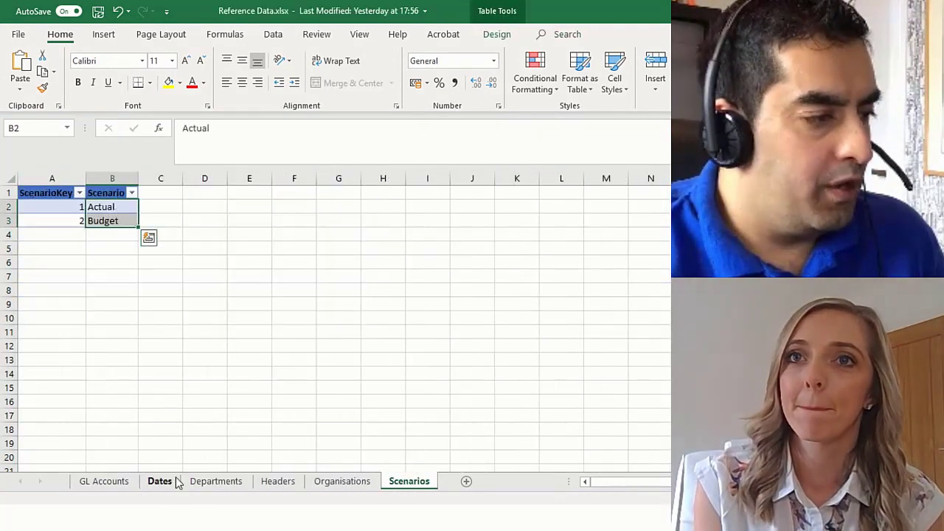
left_click(104, 481)
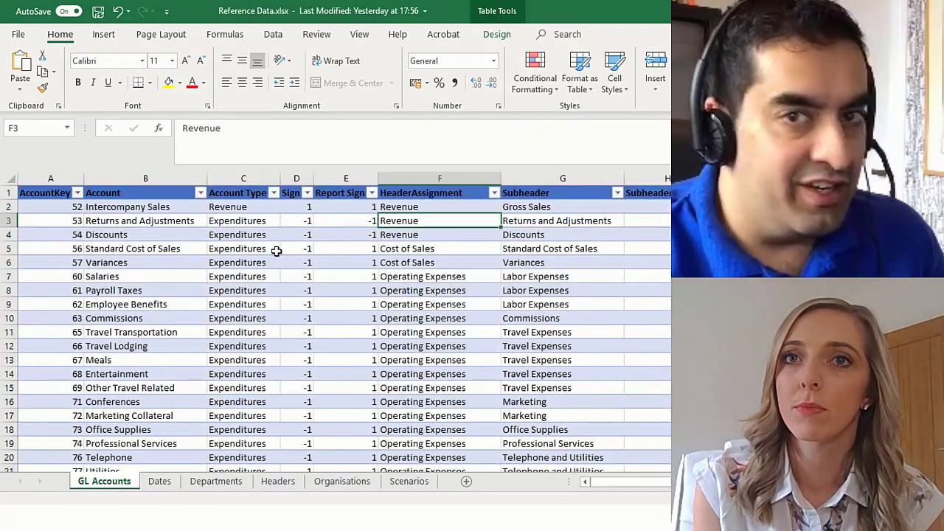
Step: Open Income Statement Template.xlsx from the Azure Bootcamp Session's Income Statements folder and go below the last row of Combined Data for Pivot
left_click(309, 495)
left_click(324, 209)
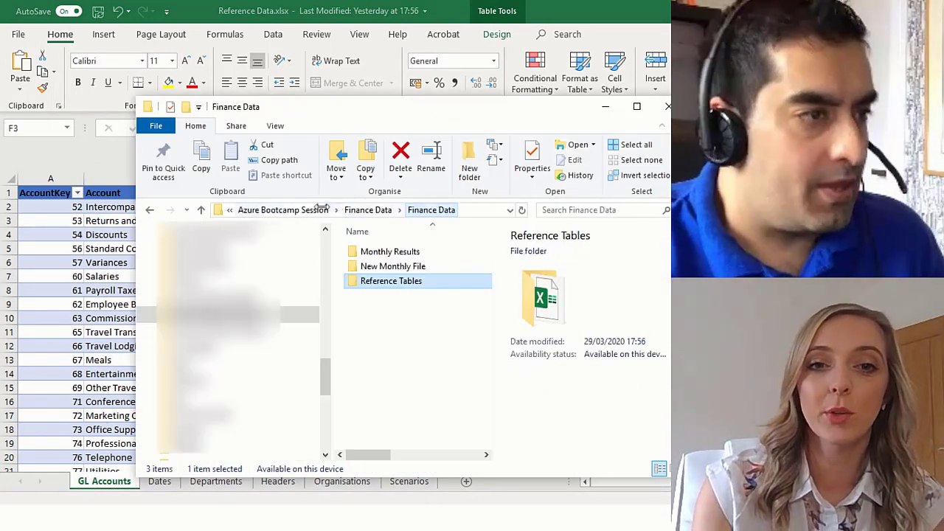
left_click(355, 211)
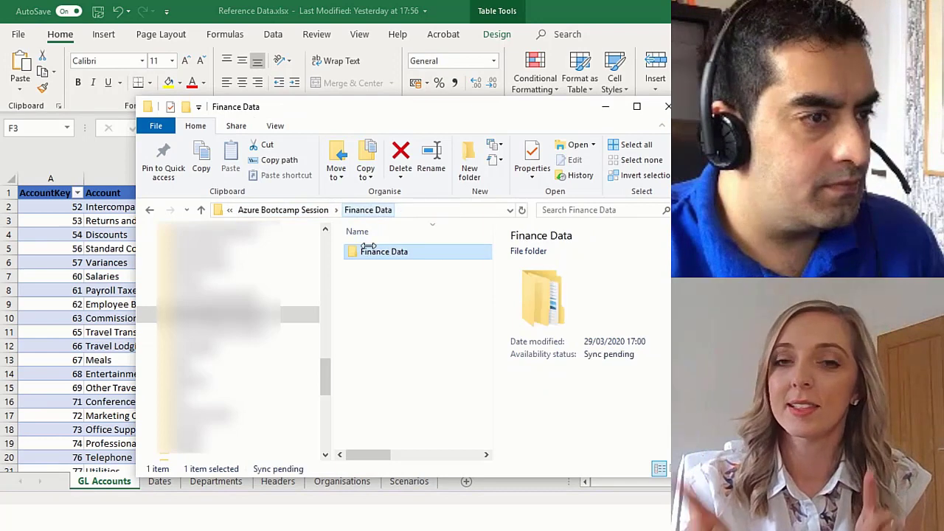
left_click(322, 211)
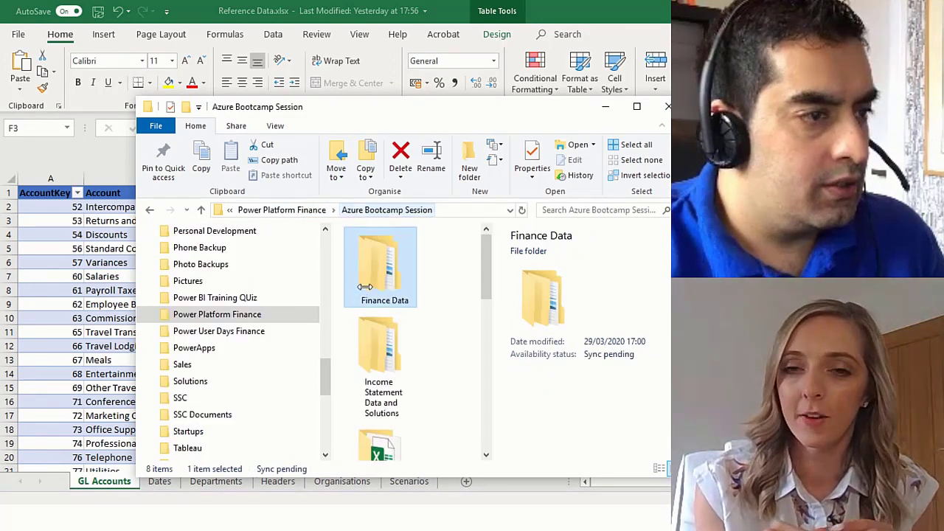
scroll(380, 317, "down", 2)
double_click(385, 325)
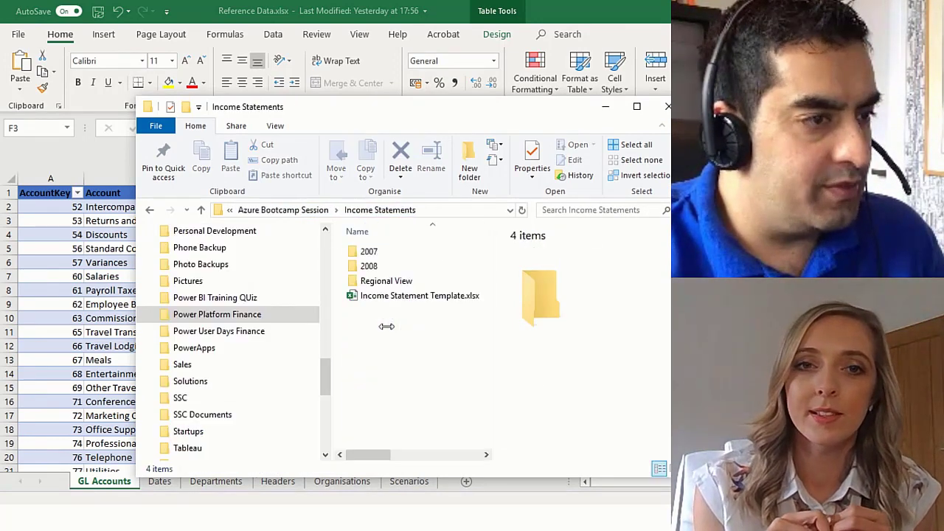
left_click(382, 295)
key("alt+Tab")
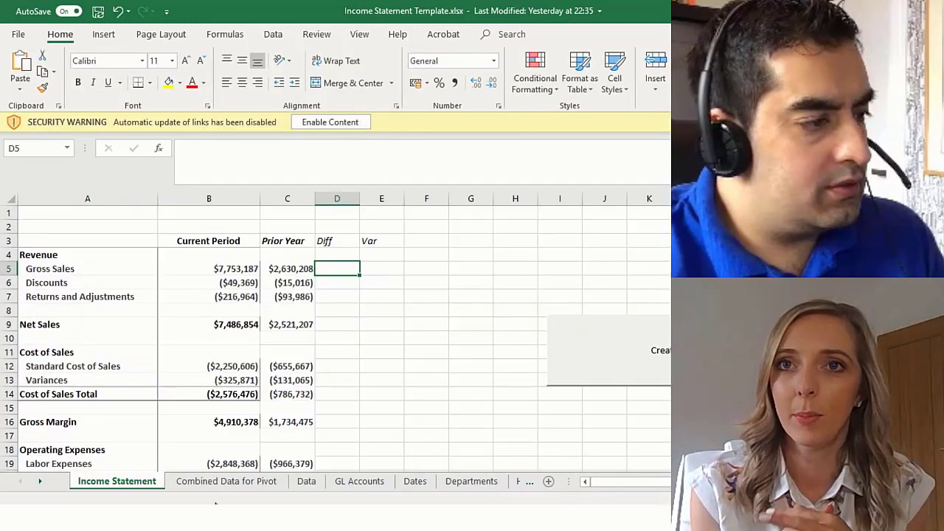
left_click(225, 482)
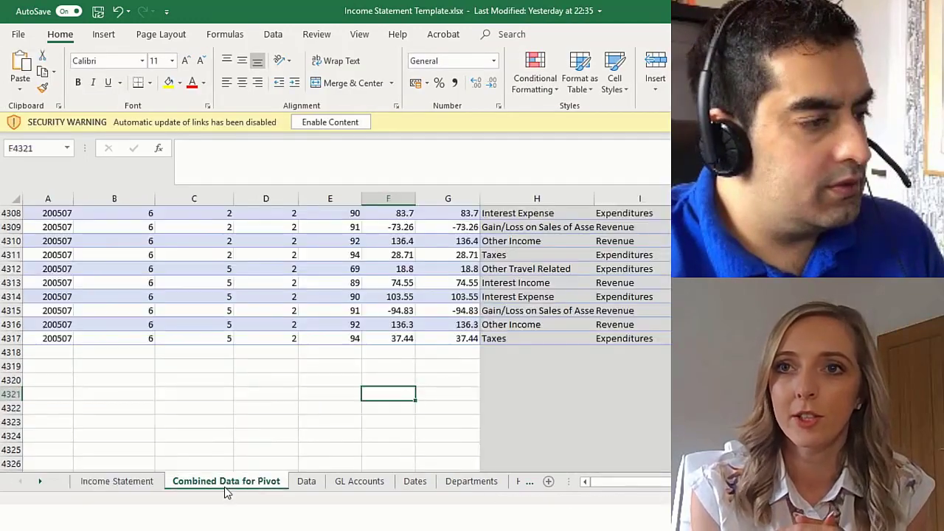
left_click(65, 365)
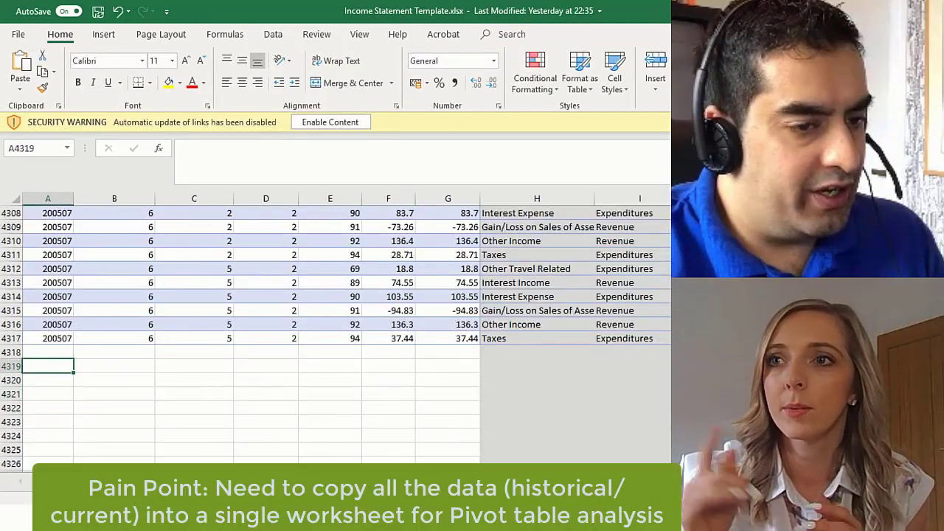
Step: Copy the Month Value through AmountUSD columns of 200711.csv, including the headers and every data row
mouse_move(560, 520)
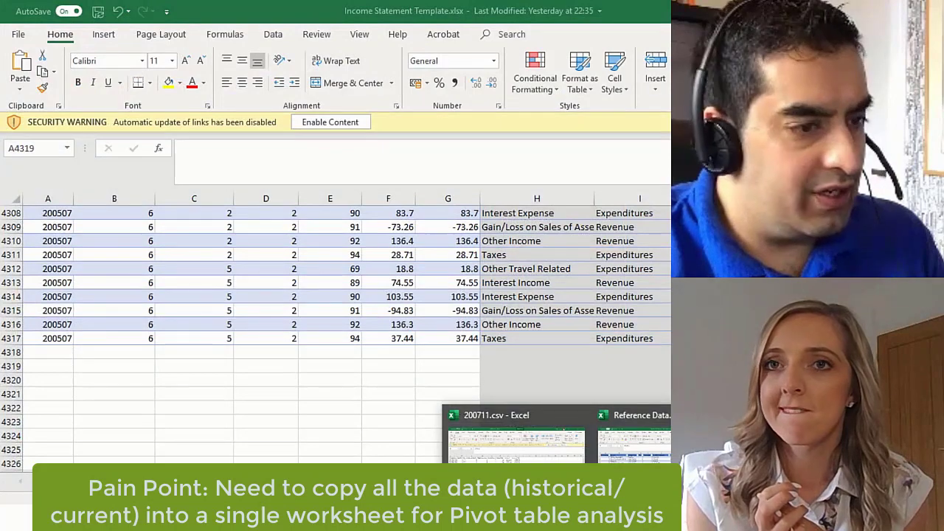
left_click(517, 443)
left_click(103, 220)
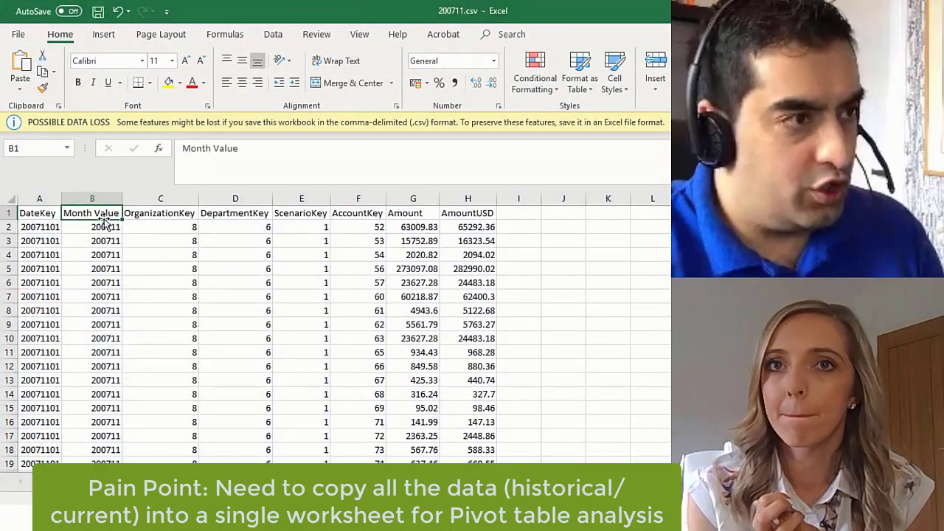
key("shift+Right")
key("shift+Right")
key("shift+Right")
key("shift+Right")
key("shift+Right")
key("shift+Right")
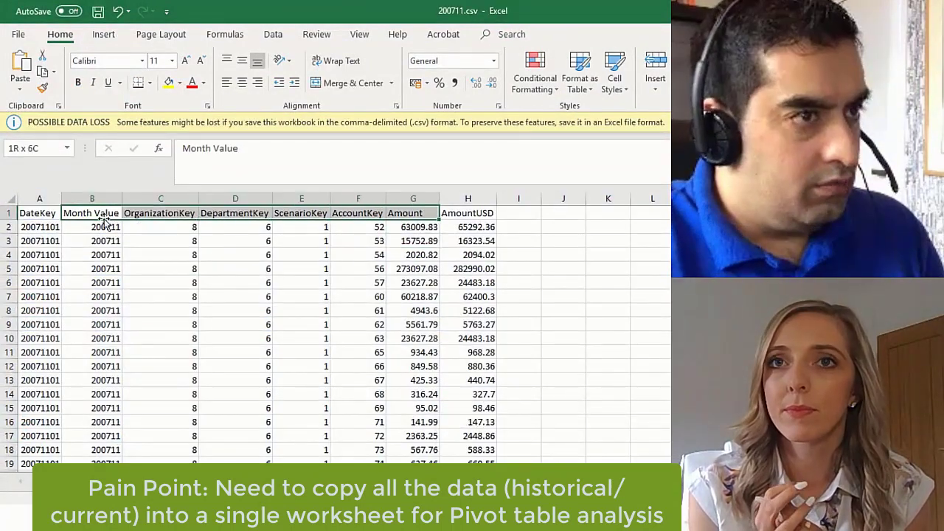
key("ctrl+shift+Down")
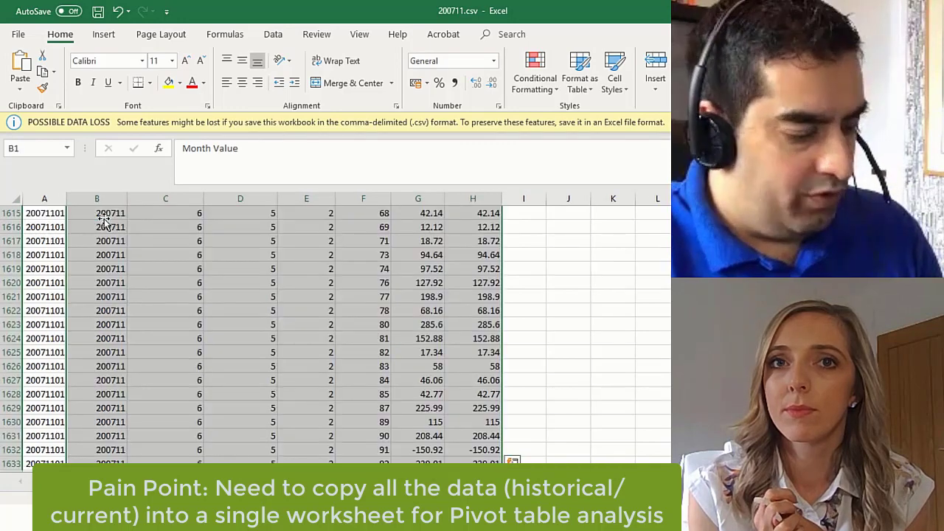
key("ctrl+c")
Step: Paste the copied monthly data at A4318 of Combined Data for Pivot and delete the pasted header row
key("alt+Tab")
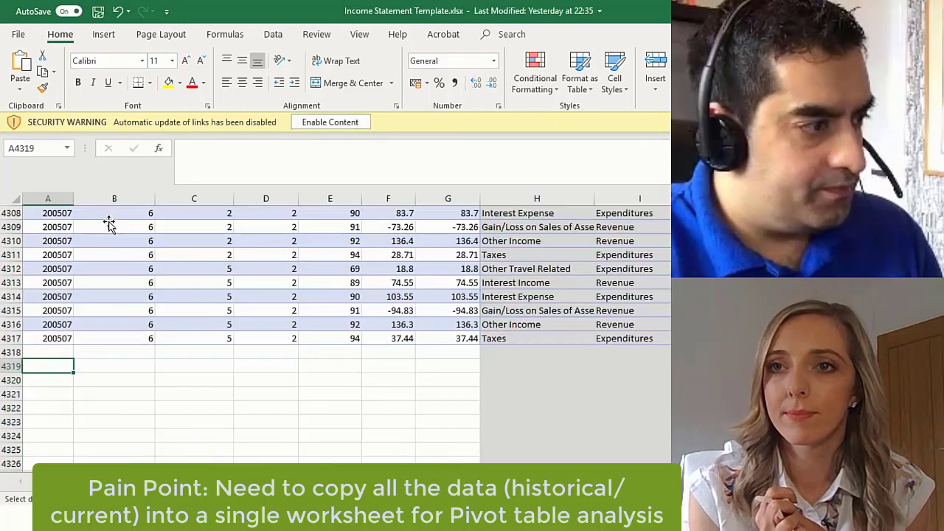
left_click(53, 352)
key("ctrl+v")
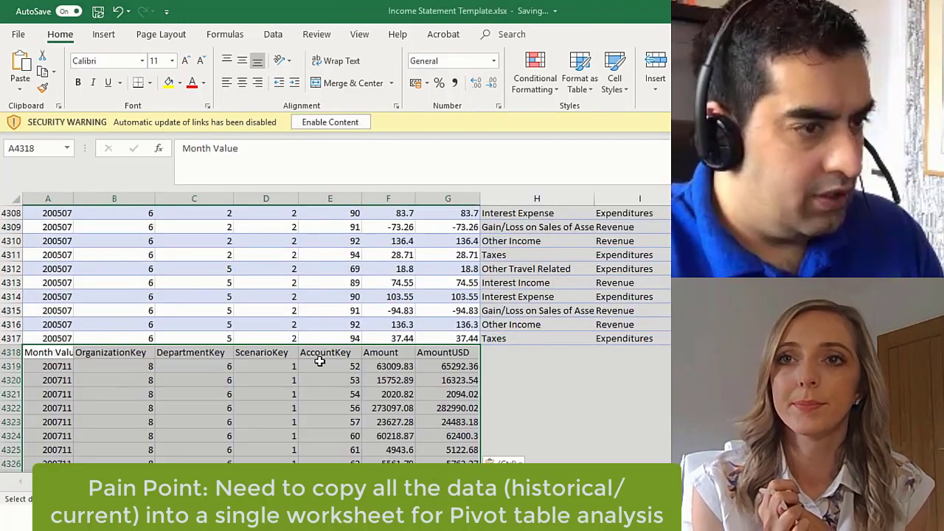
left_click(16, 353)
right_click(16, 353)
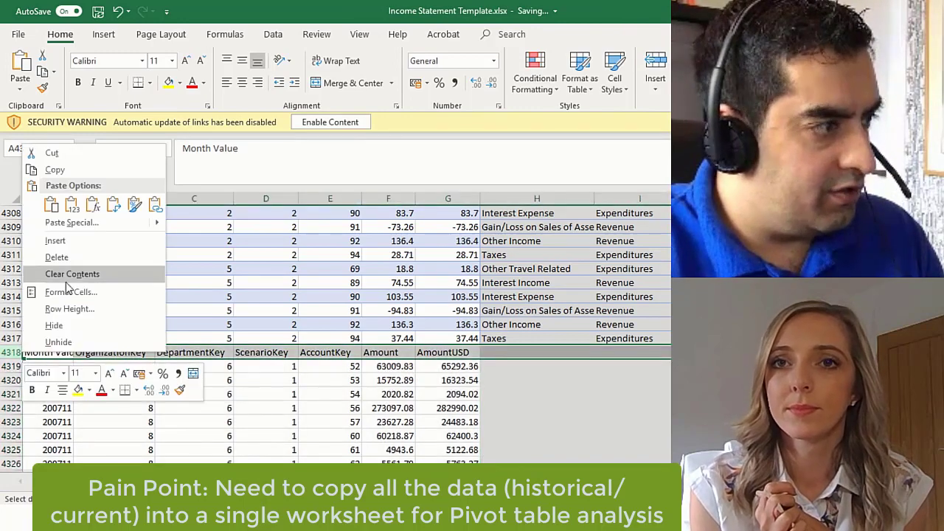
left_click(65, 257)
Step: Copy the lookup formulas in row 4317 of Combined Data for Pivot, from column H onward
left_click(553, 350)
left_click(550, 338)
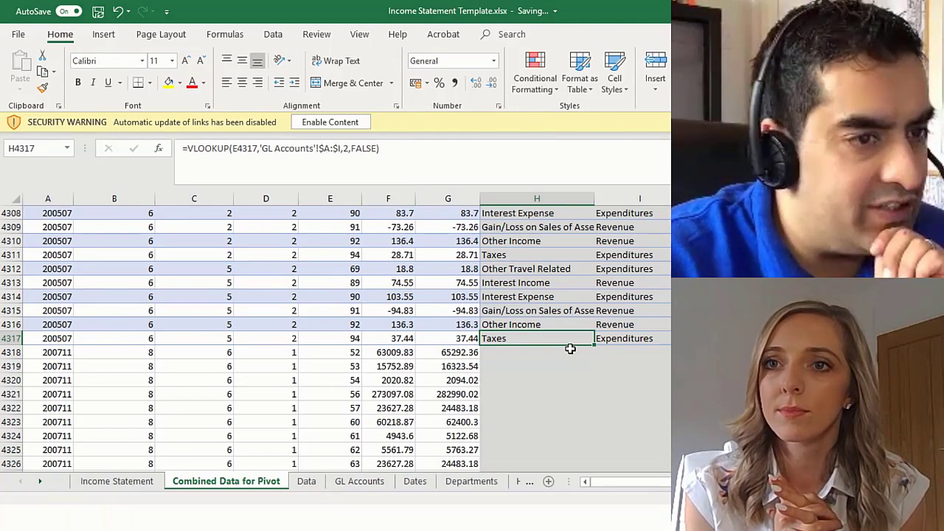
left_click_drag(624, 338, 234, 337)
key("ctrl+c")
Step: Fill the row 4317 lookup formulas down beside the new monthly data, from row 4318 through row 5949
key("Down")
key("Left")
key("Left")
key("Left")
key("Left")
key("Left")
key("Left")
key("Left")
key("Left")
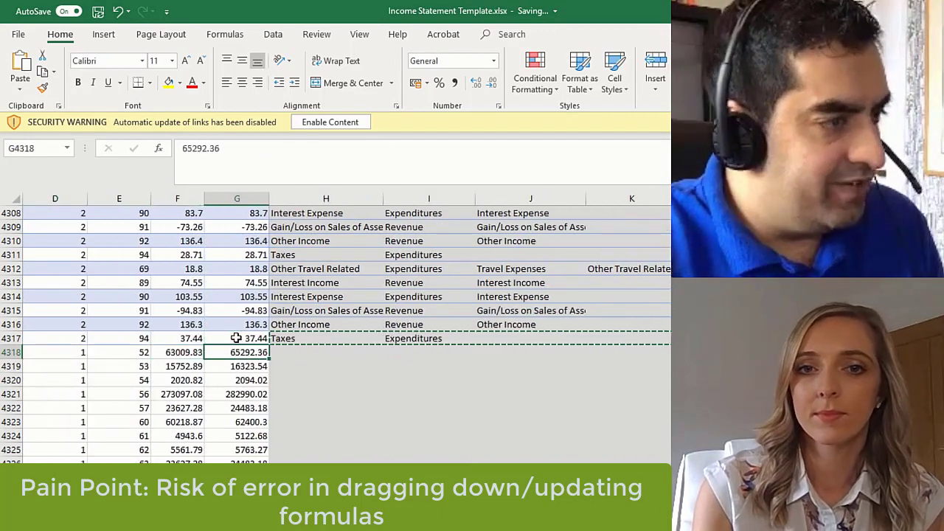
key("ctrl+shift+Down")
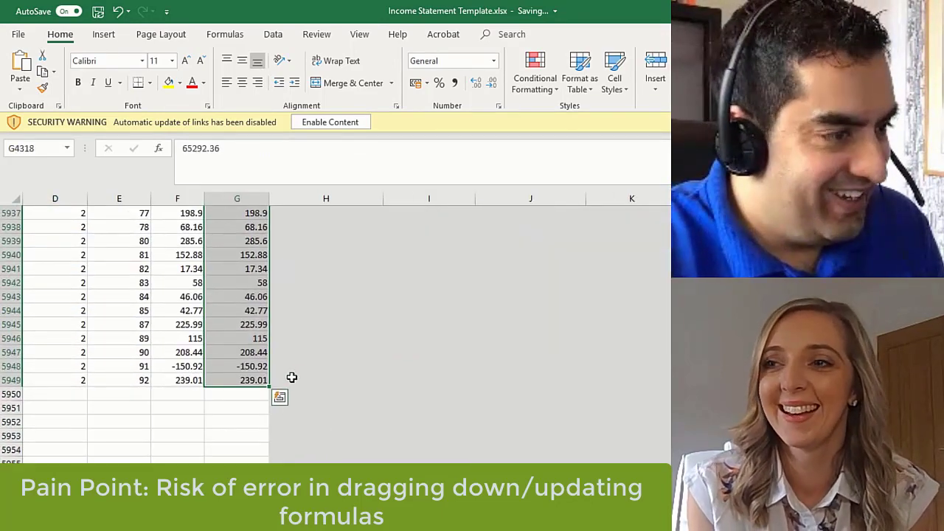
left_click(292, 378)
key("ctrl+shift+Up")
key("shift+Down")
key("shift+Right")
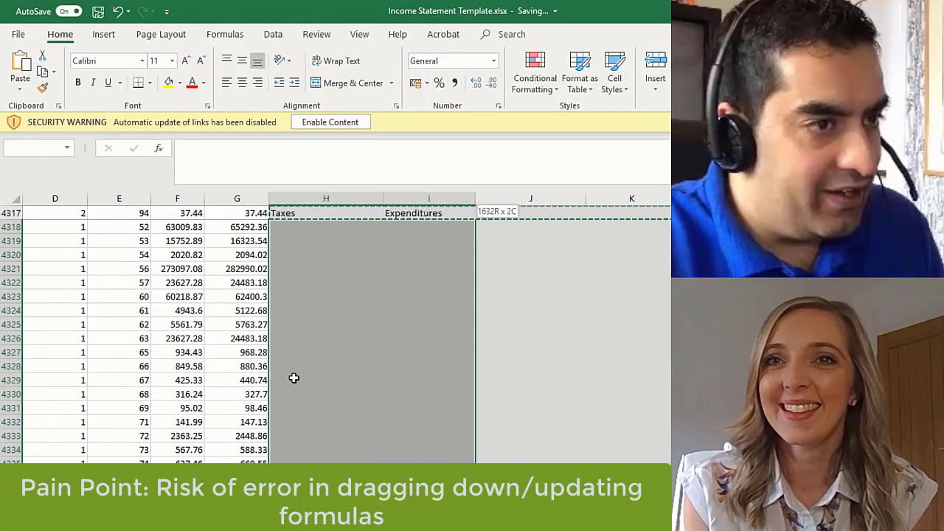
key("shift+Right")
key("shift+Right")
key("shift+Right")
key("shift+Right")
key("shift+Right")
key("shift+Right")
key("shift+Right")
key("shift+Left")
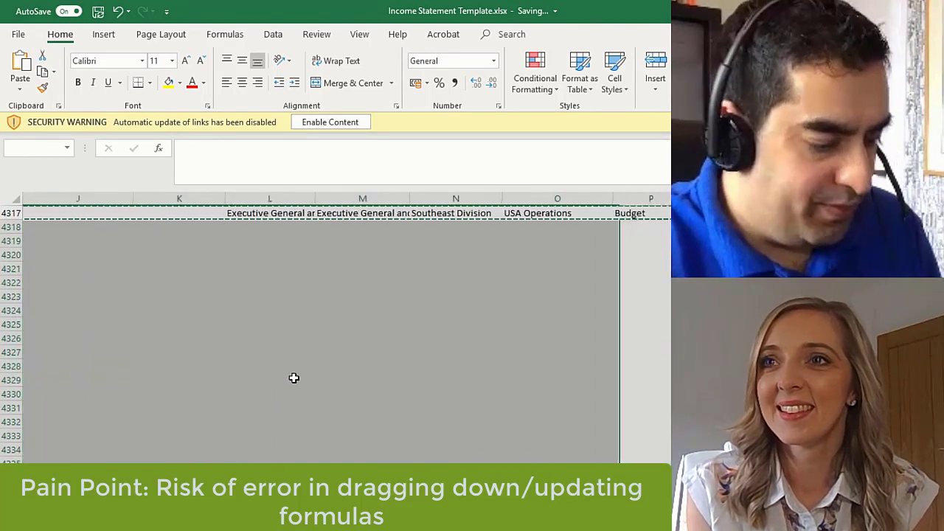
key("ctrl+d")
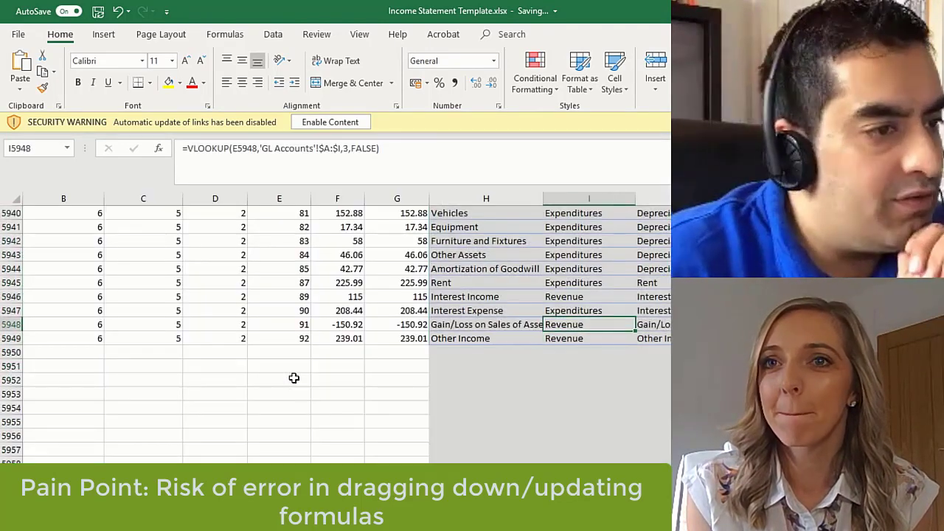
Step: Examine the filled lookup formulas and their account, department and organisation descriptions for the newly added rows
key("Left")
key("Left")
key("Up")
key("Up")
key("Right")
key("Left")
key("Left")
key("Left")
key("Left")
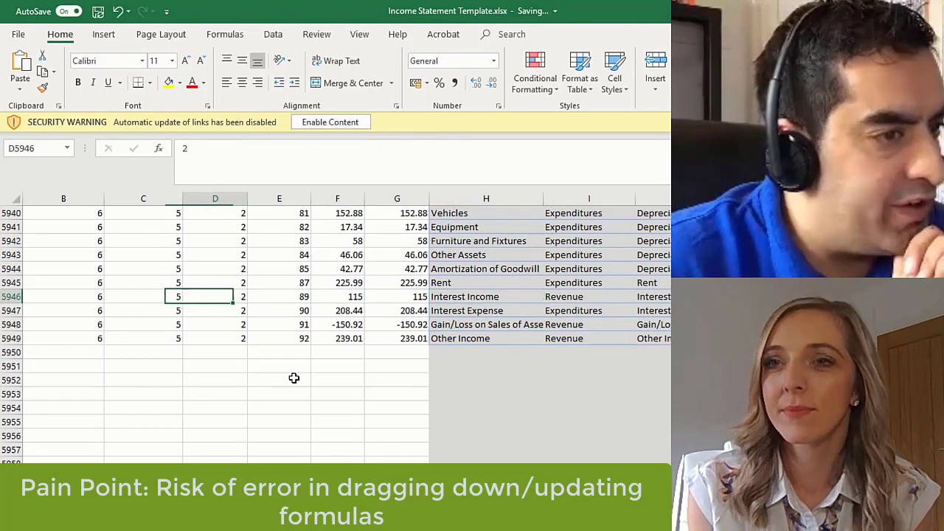
key("Right")
key("Right")
key("Right")
key("Right")
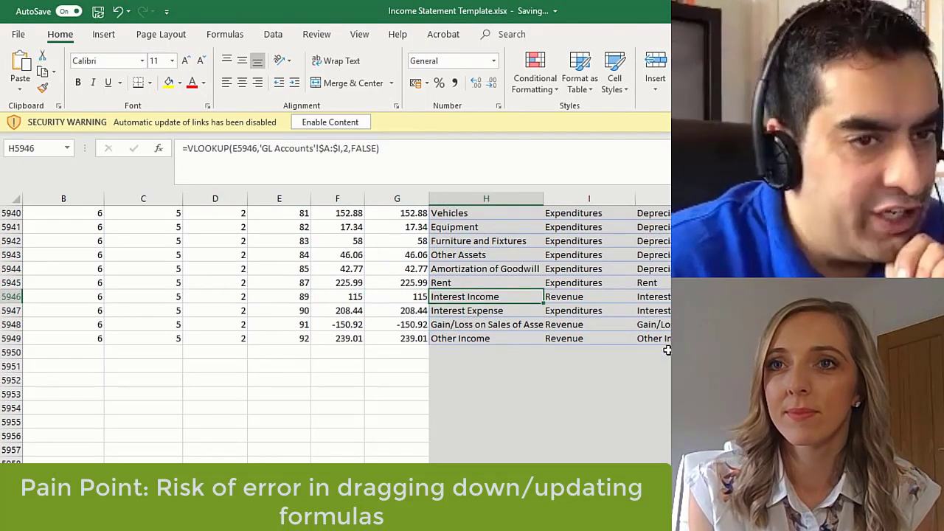
scroll(347, 327, "right", 6)
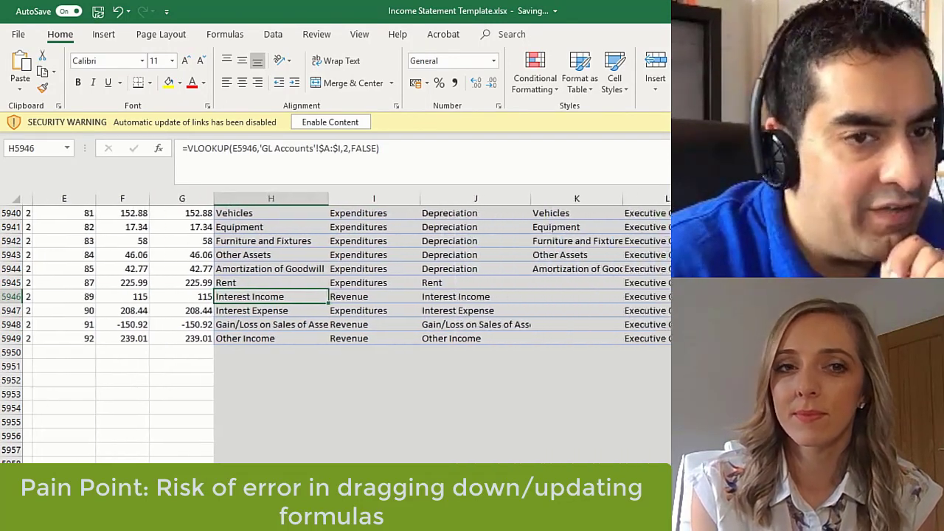
scroll(346, 328, "up", 20)
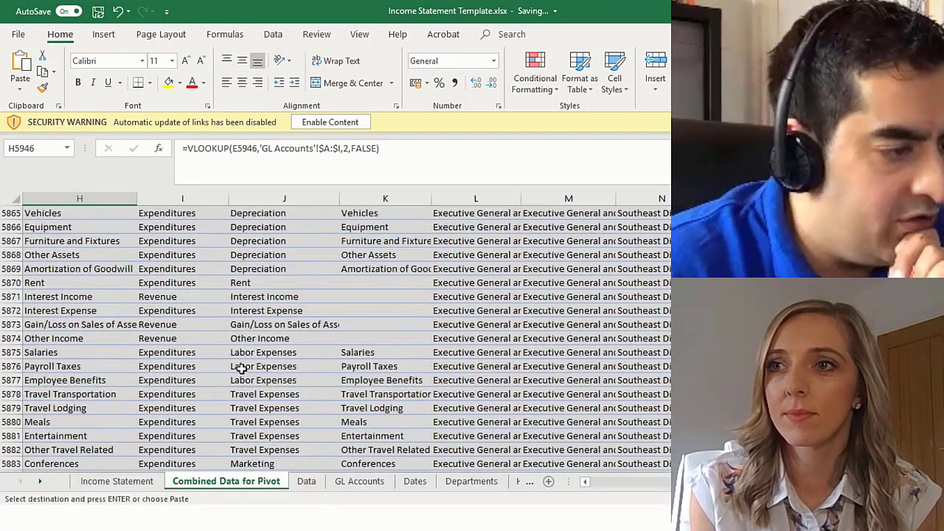
Step: Examine the Current Period and Prior Year formulas for Gross Sales on the Income Statement sheet
left_click(91, 487)
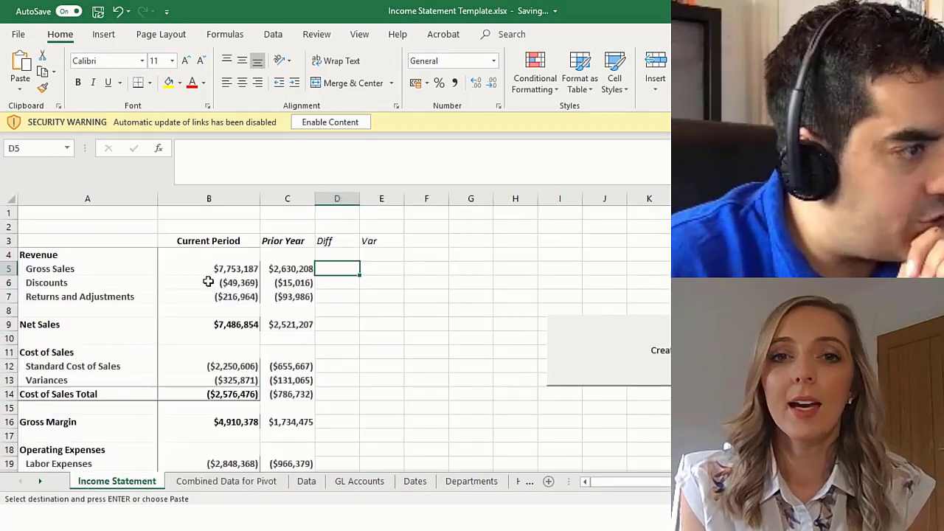
left_click(231, 270)
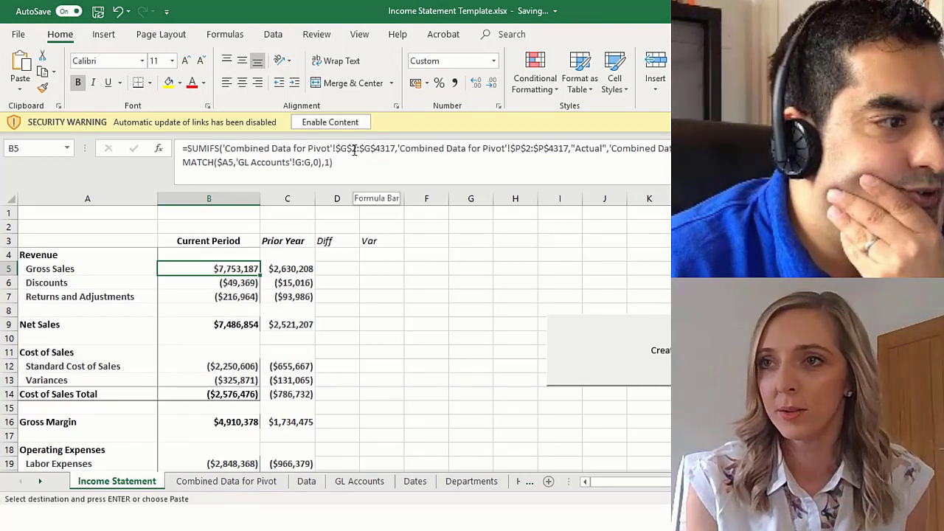
key("Right")
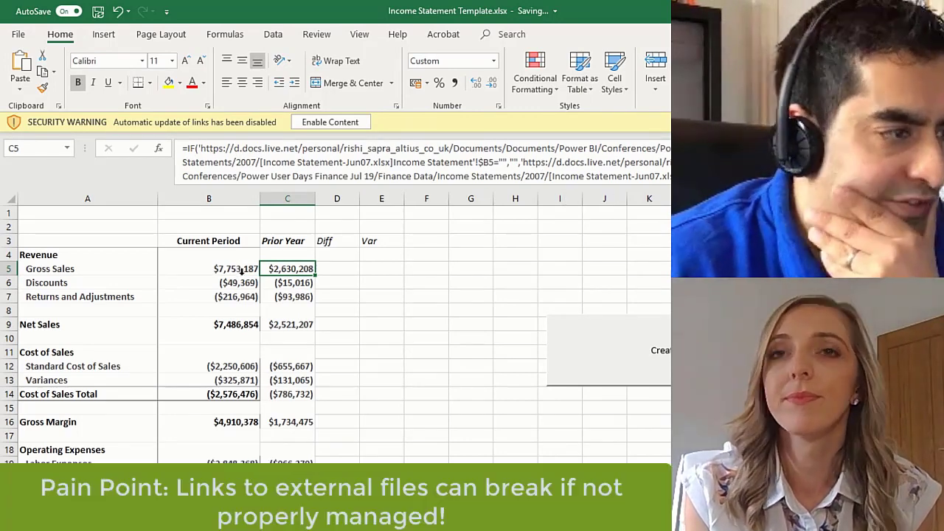
left_click(202, 265)
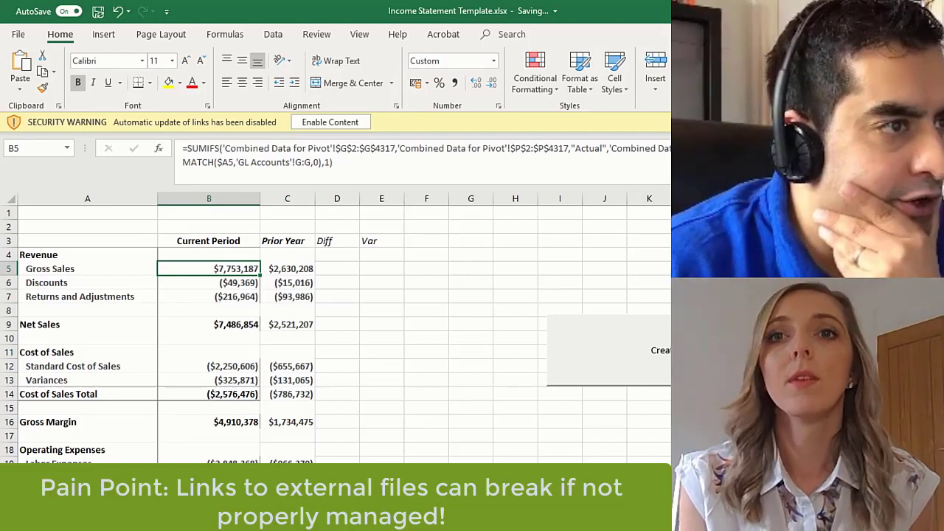
Step: Compare the last data row of Combined Data for Pivot with the range used in the Current Period Gross Sales formula
left_click(226, 481)
scroll(121, 435, "down", 20)
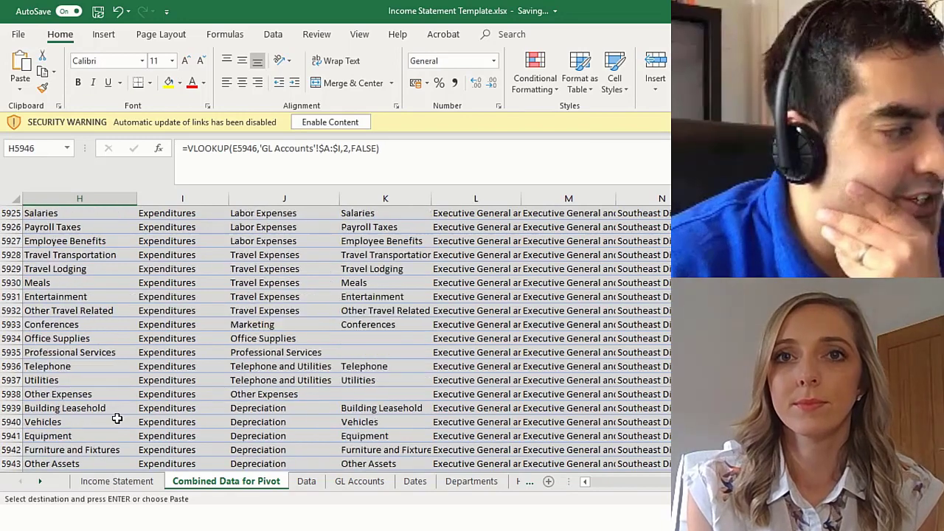
scroll(118, 419, "down", 8)
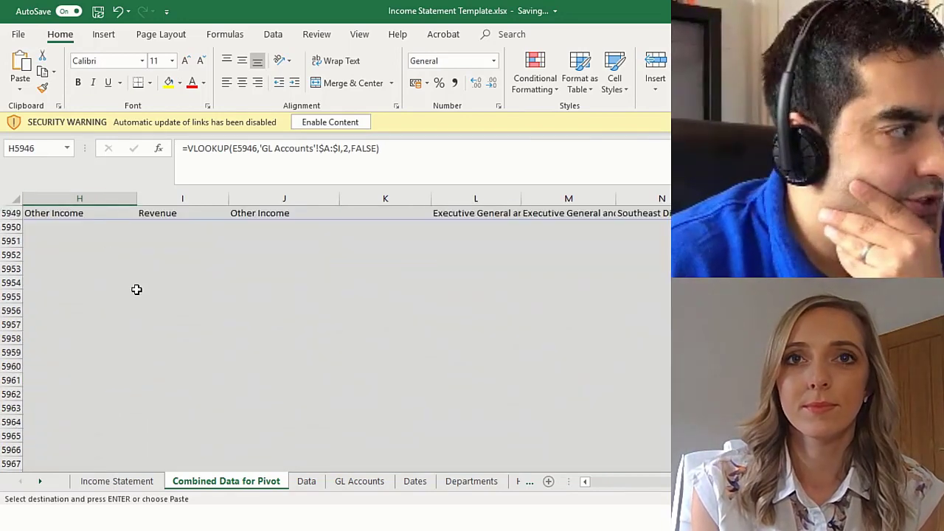
left_click(144, 484)
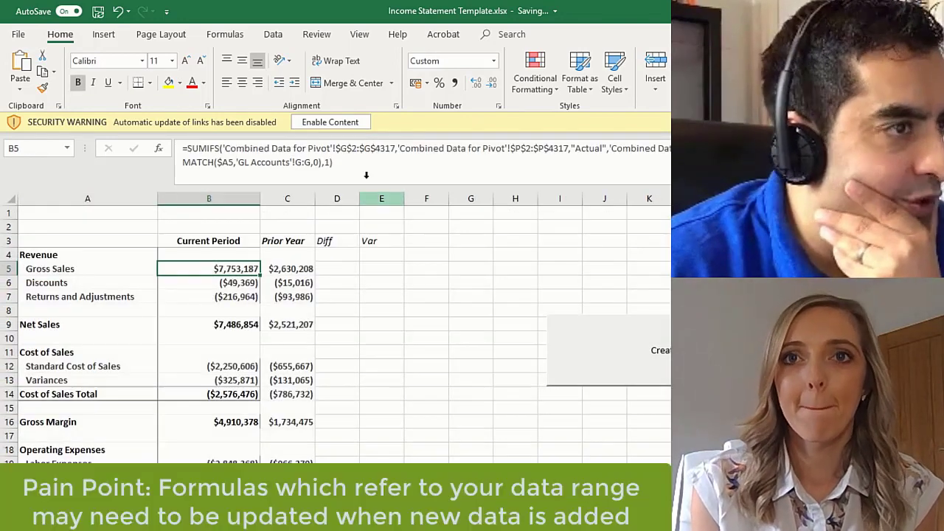
Step: Try to extend the sum range in the Current Period Gross Sales formula from row 4317 to row 55419
left_click(388, 148)
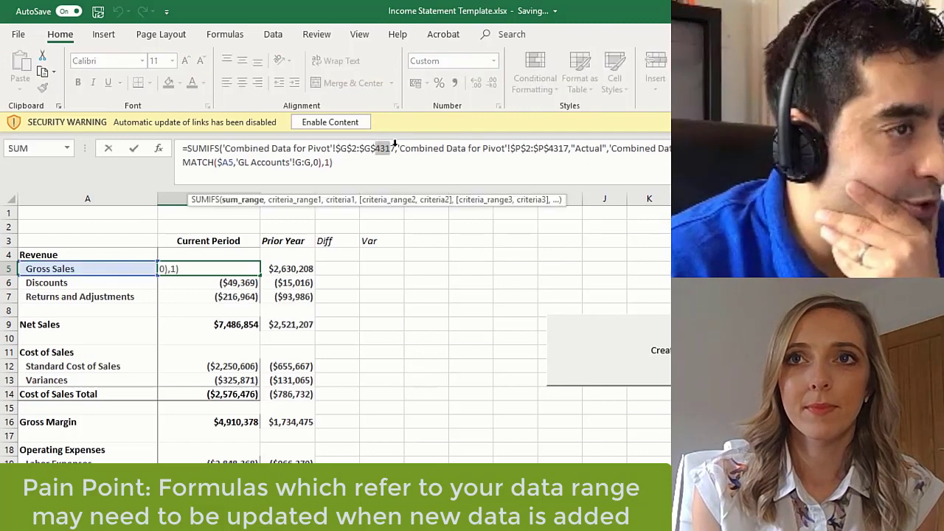
left_click_drag(396, 147, 376, 148)
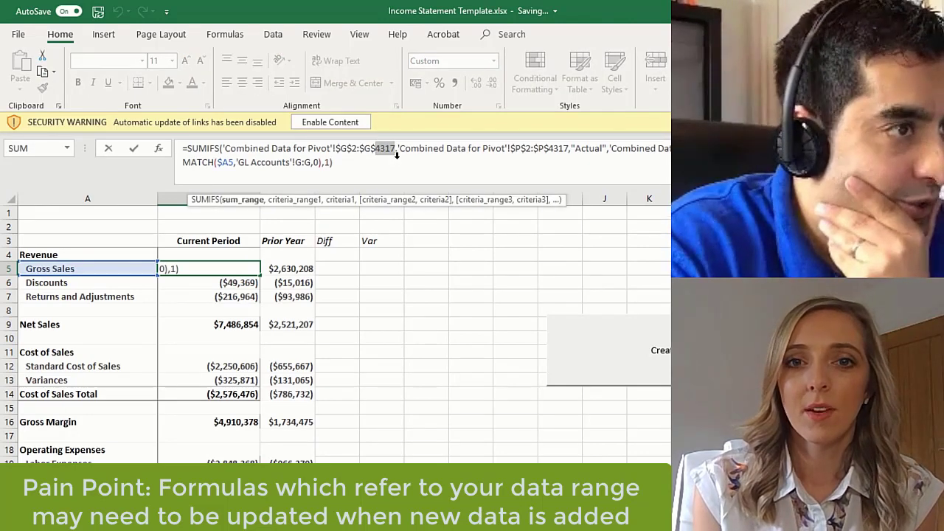
type("5541")
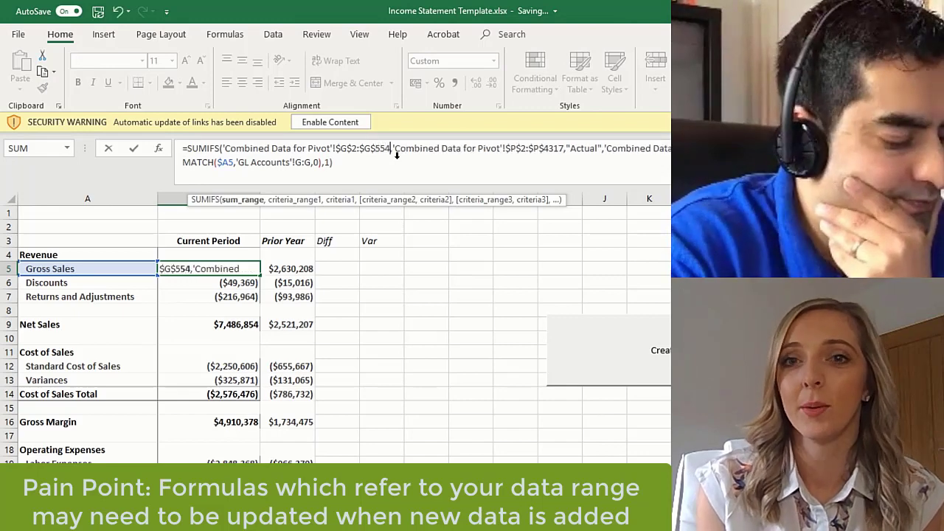
type("9")
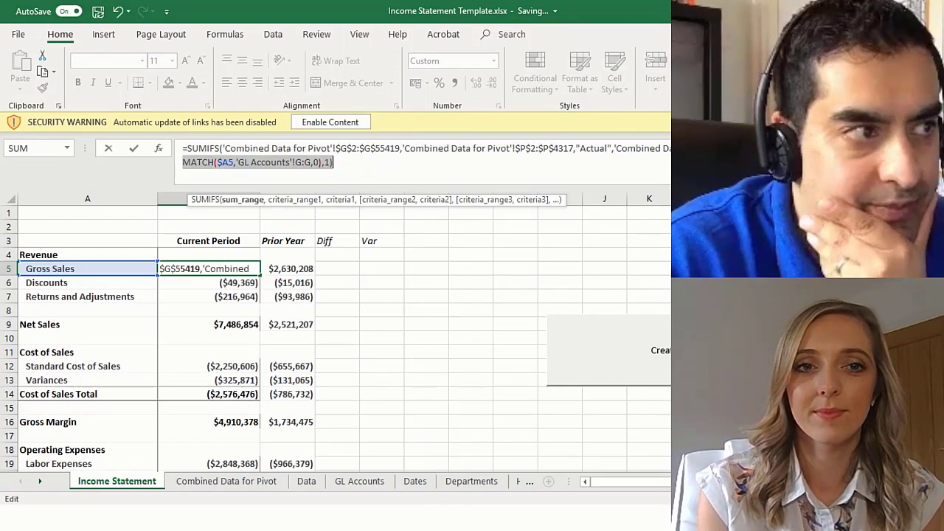
type(",")
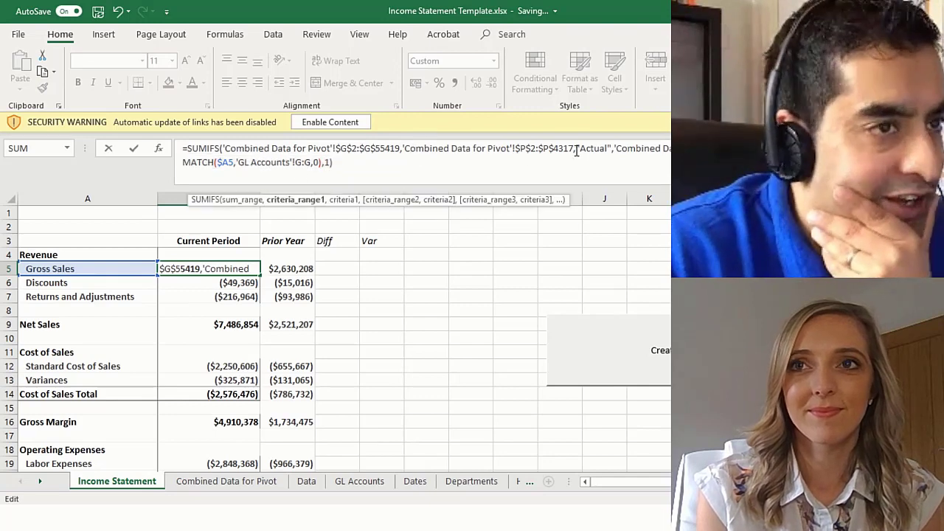
left_click(577, 150)
key("Left")
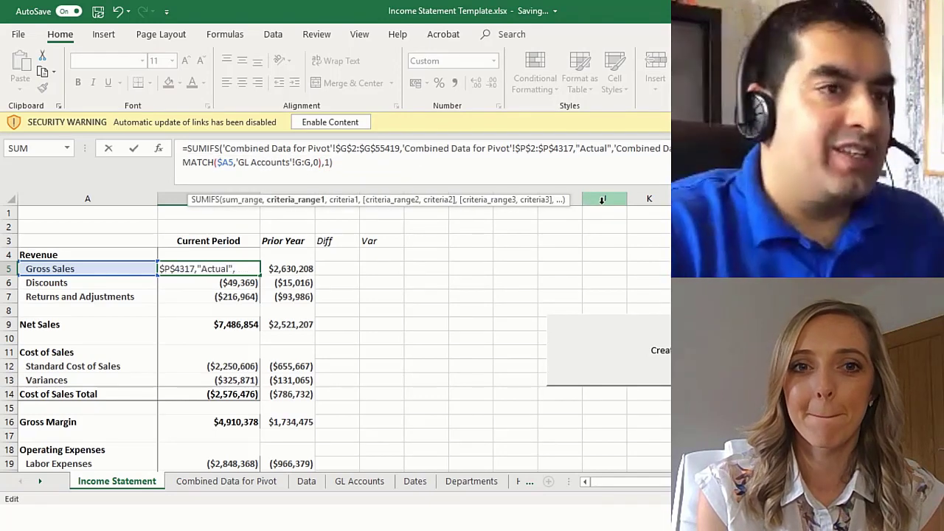
key("Return")
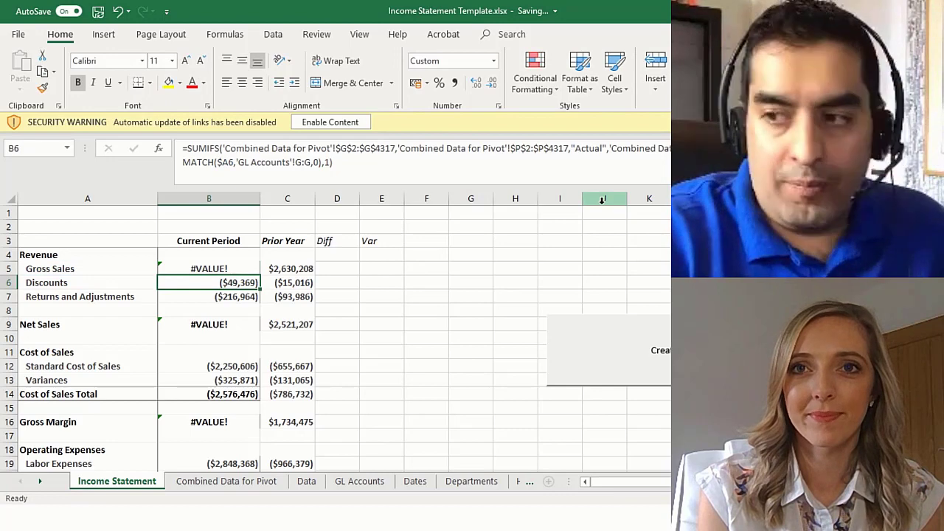
key("Up")
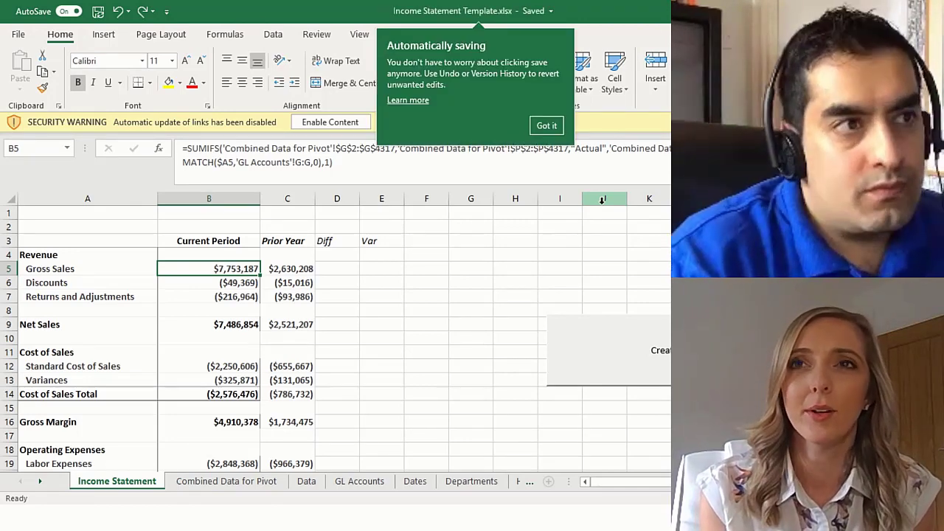
left_click(547, 125)
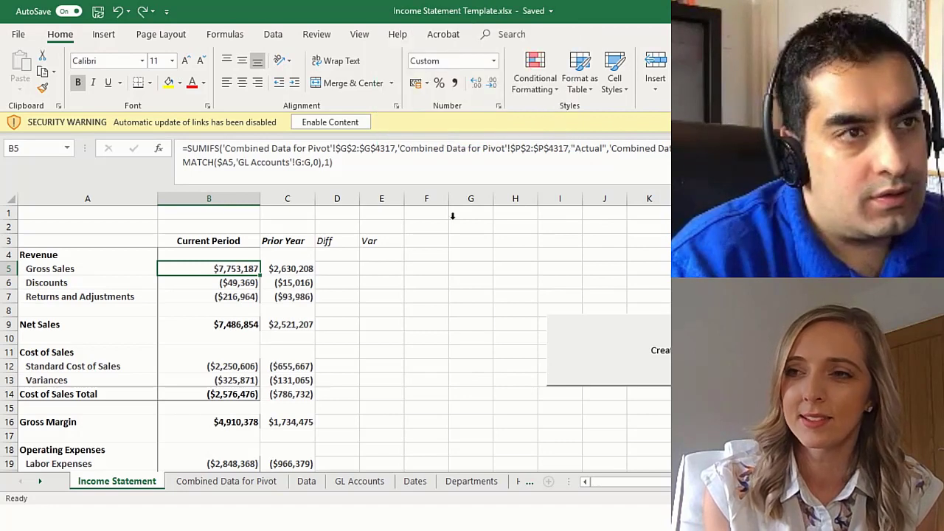
Step: Examine the Gross Margin formula and the Current Period and Prior Year figures down through the operating expenses on the Income Statement sheet
left_click(202, 419)
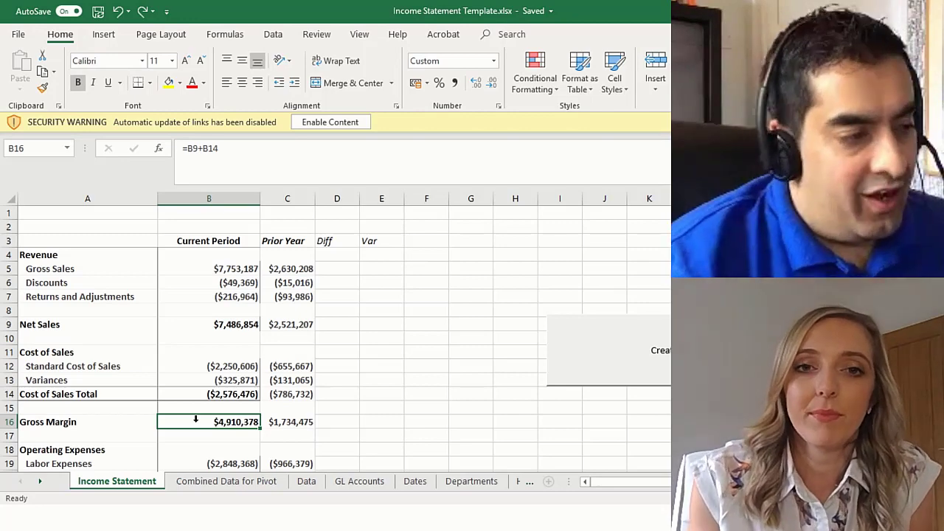
left_click(204, 481)
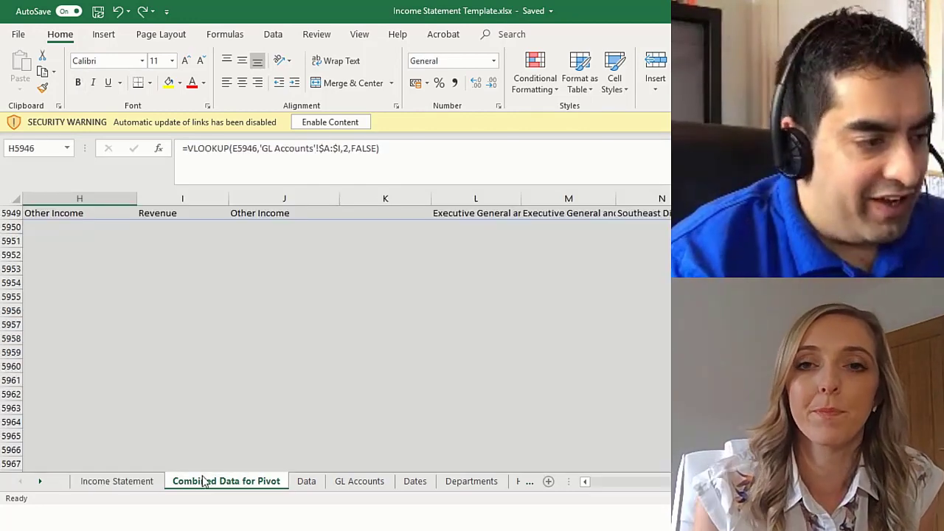
left_click(127, 484)
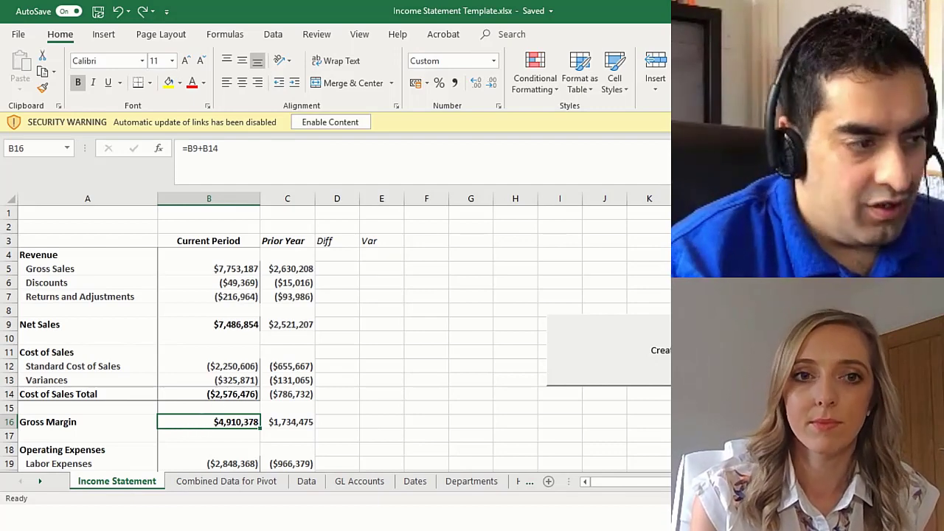
scroll(234, 419, "down", 7)
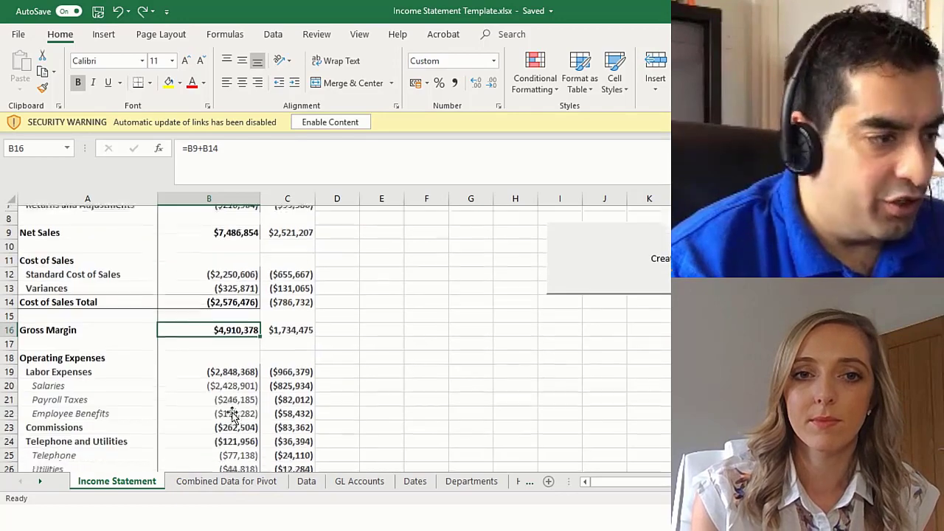
scroll(233, 419, "down", 1)
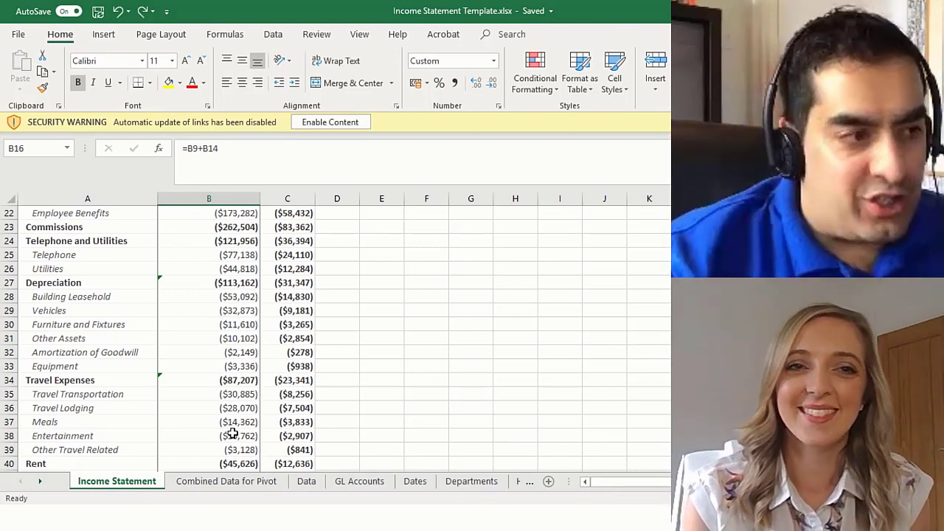
scroll(234, 429, "up", 7)
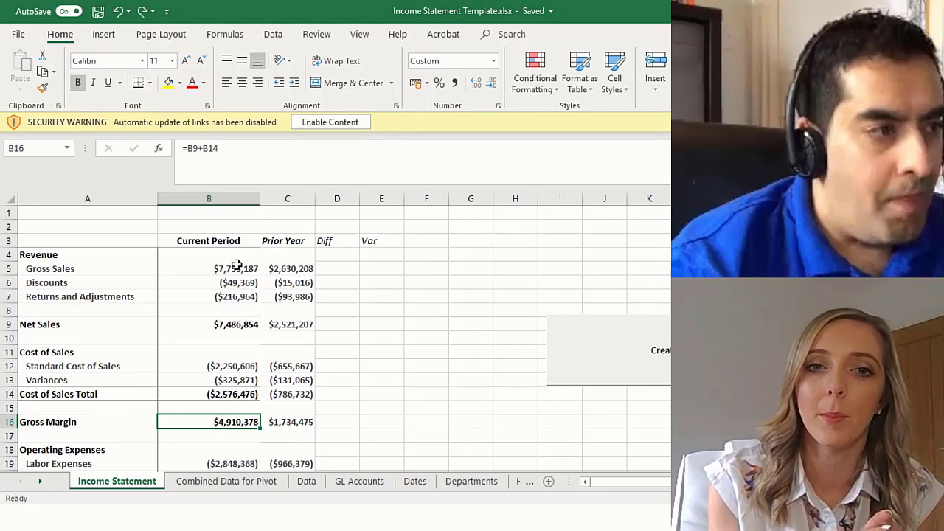
Step: Examine the external workbook link in the Prior Year Gross Sales formula, the Diff column and the Create Regional Views macro control
left_click(272, 268)
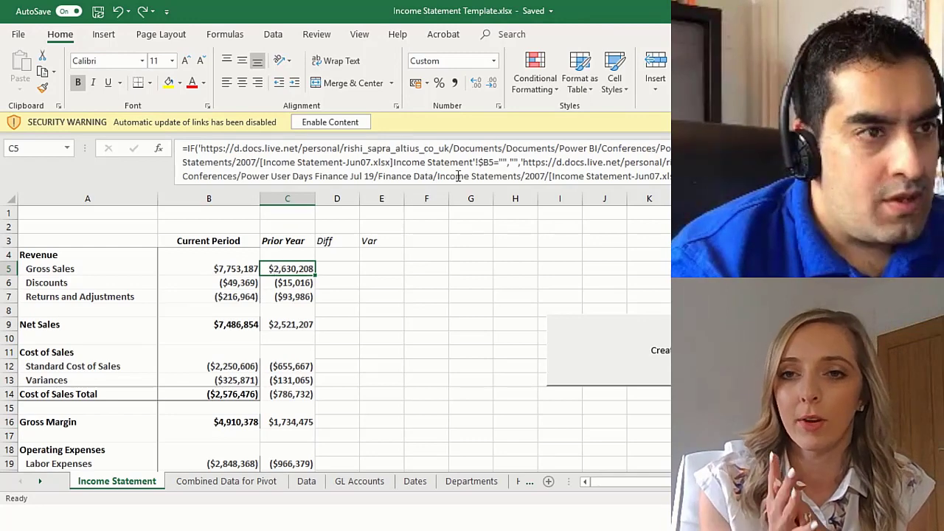
left_click(347, 267)
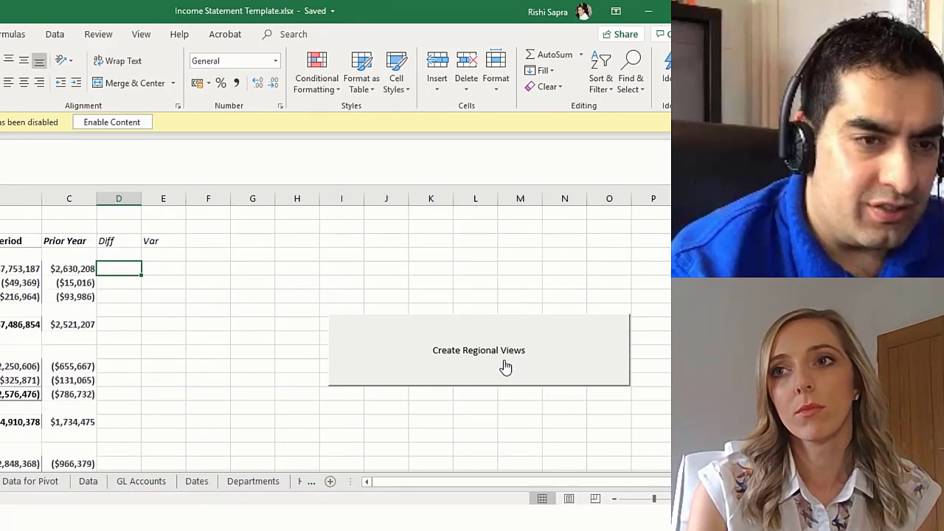
left_click(243, 355)
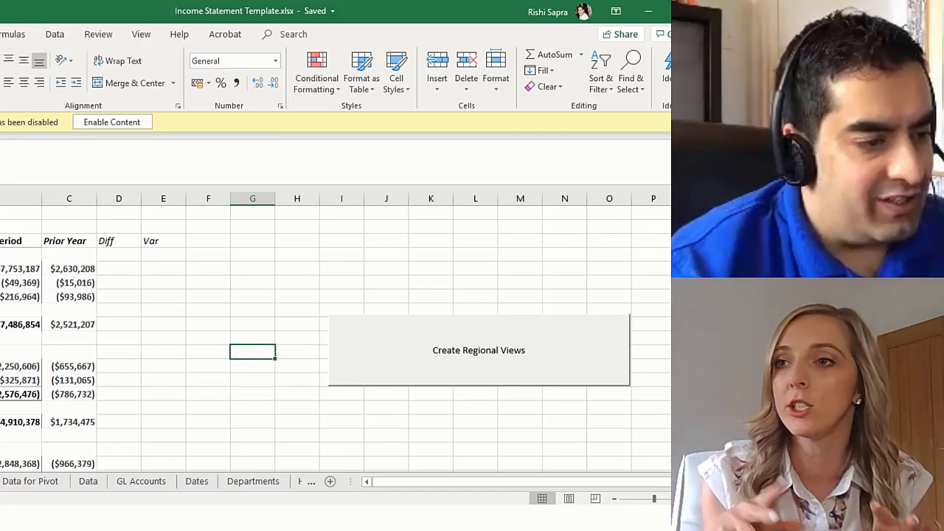
Step: Switch to File Explorer, look through the Finance Data folder in Azure Bootcamp Session, and return to the Excel workbook
key("alt+Tab")
left_click(88, 211)
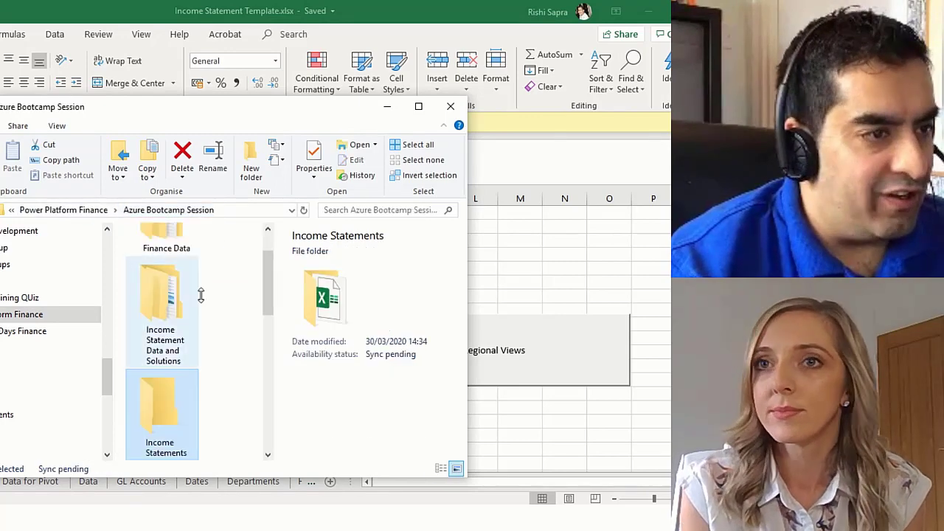
scroll(174, 382, "up", 1)
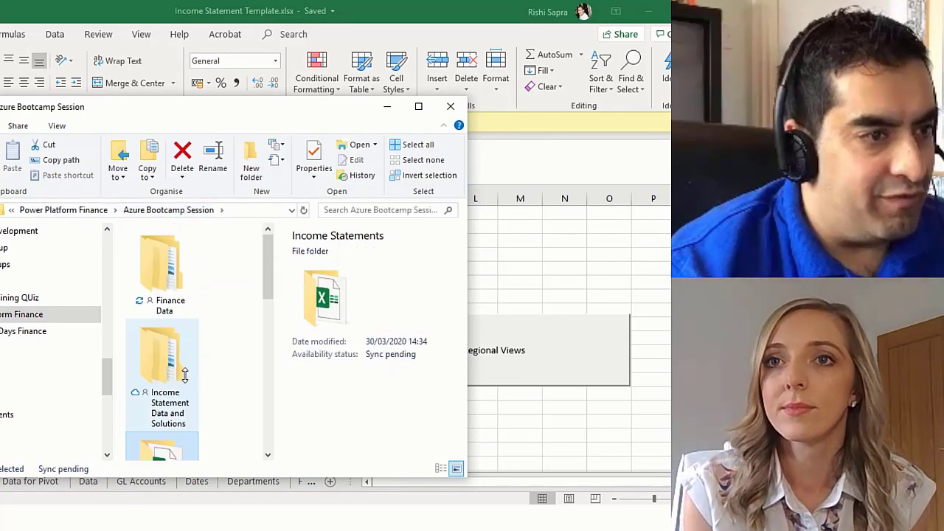
double_click(183, 298)
double_click(182, 253)
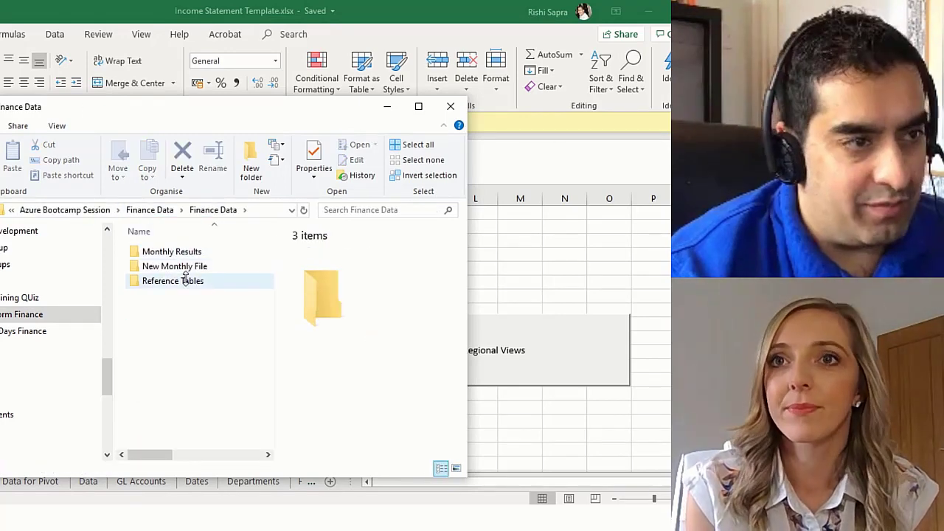
left_click(155, 210)
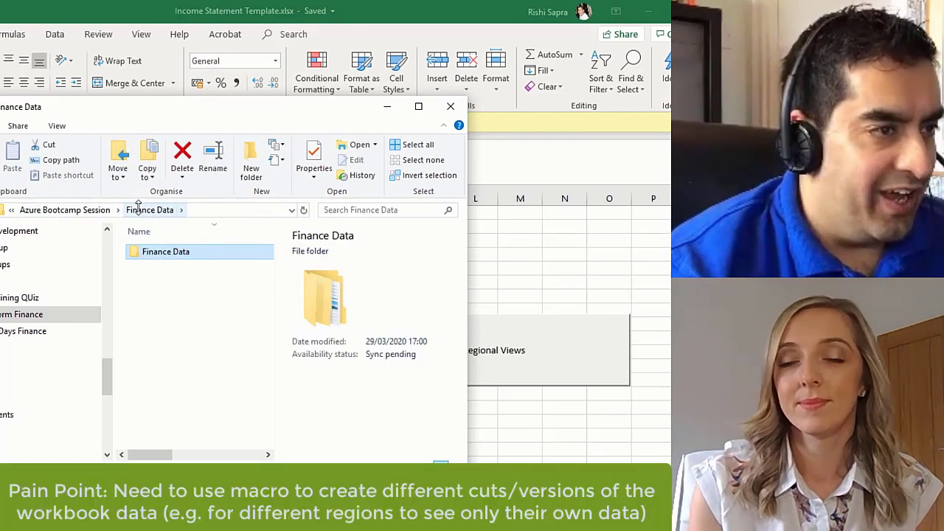
key("alt+Tab")
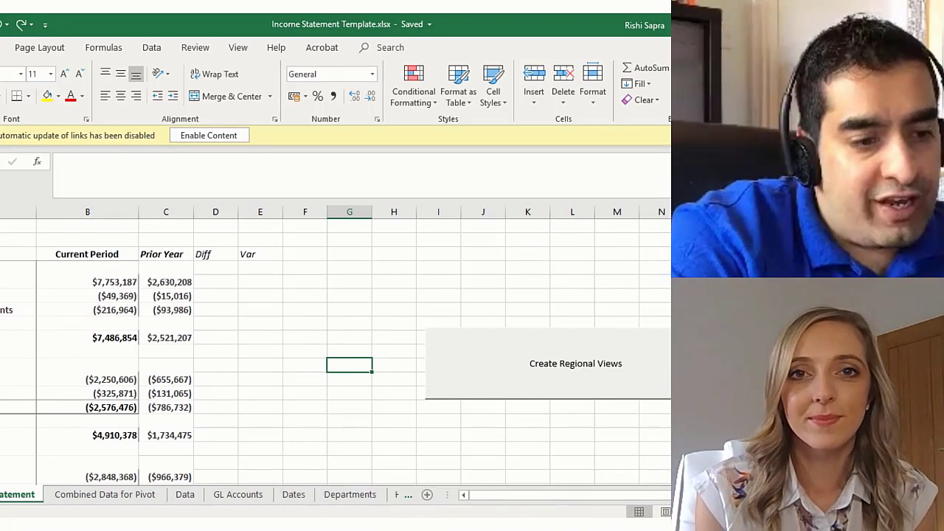
Step: Switch to the Income Statement report in Power BI Desktop and examine the lines of the IS Matrix-Formatted table
left_click(443, 525)
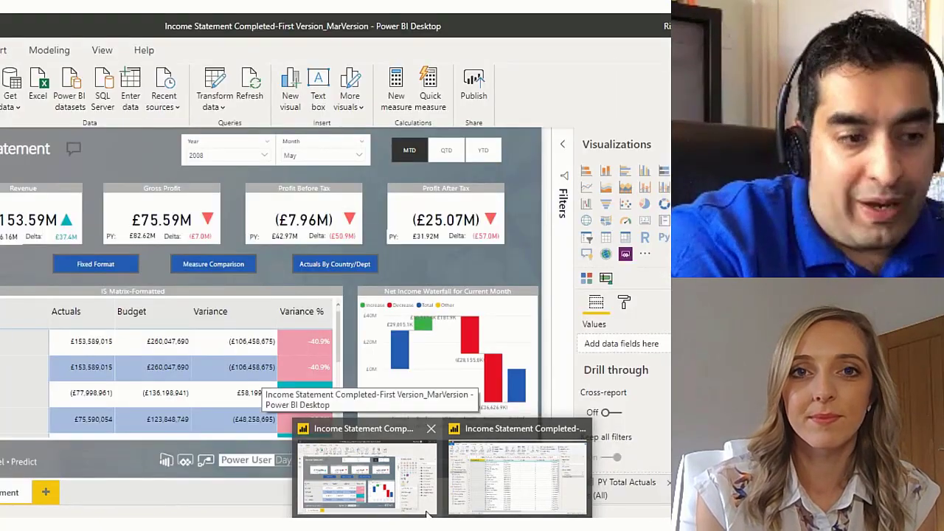
left_click(431, 513)
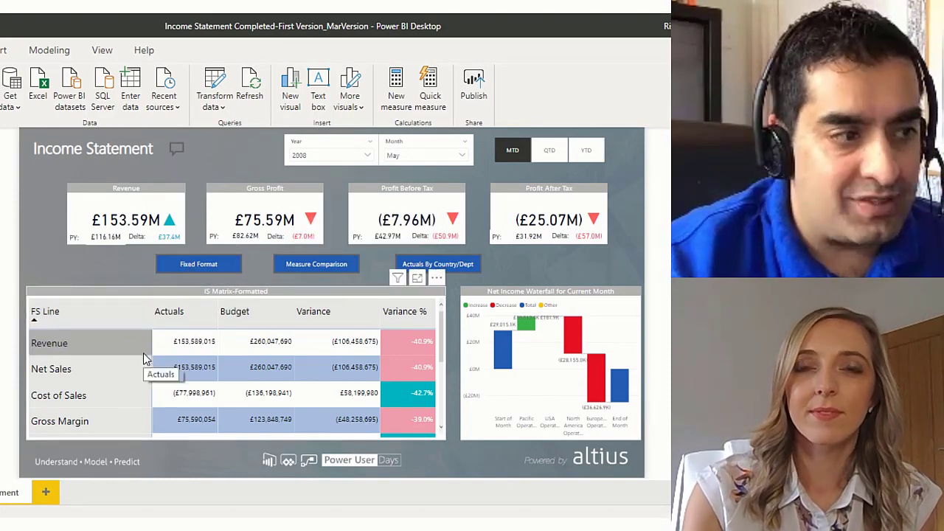
scroll(143, 352, "down", 2)
scroll(144, 354, "down", 3)
scroll(148, 358, "up", 5)
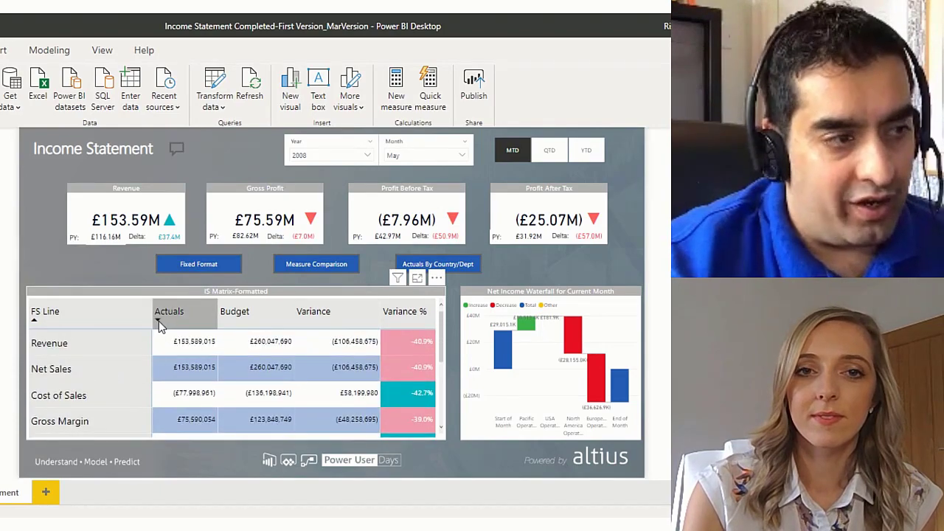
scroll(443, 339, "down", 1)
scroll(444, 326, "up", 1)
left_click(443, 326)
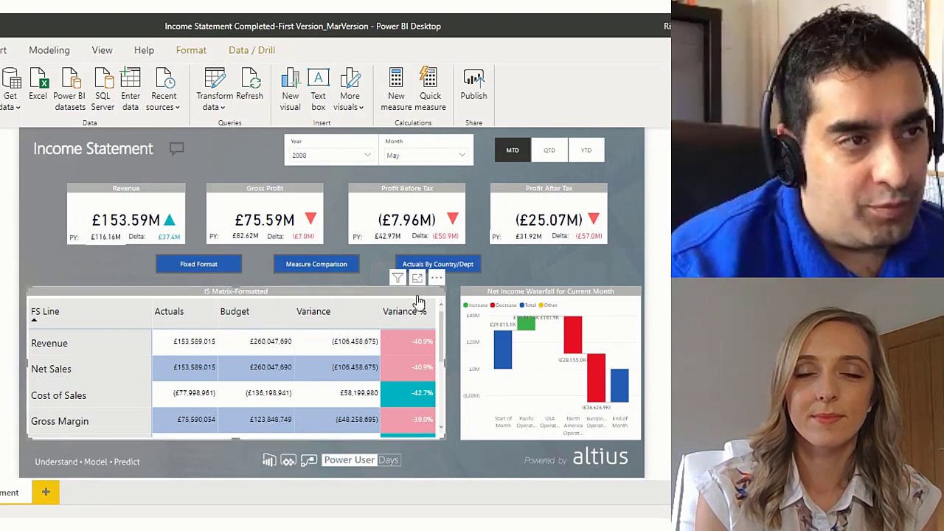
Step: Compare the 2008 results by switching the report's Month filter to April and back to May
left_click(417, 151)
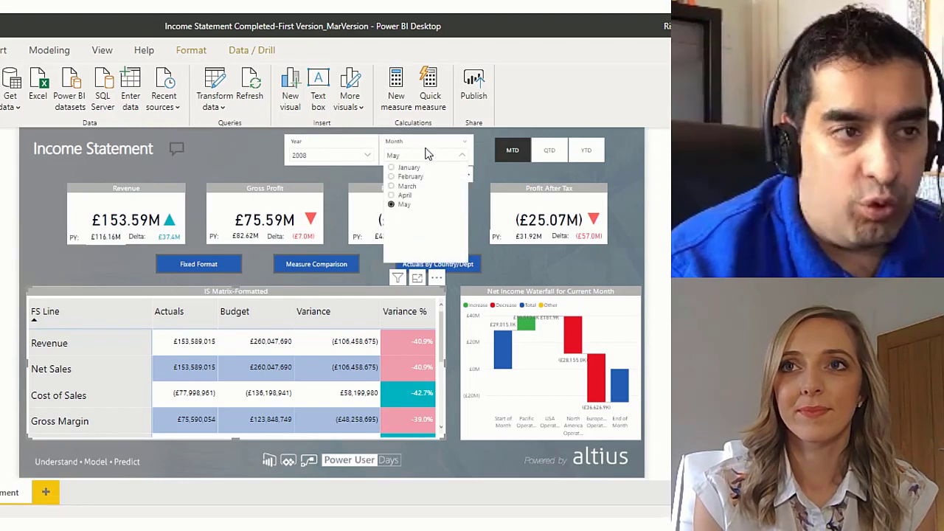
left_click(408, 196)
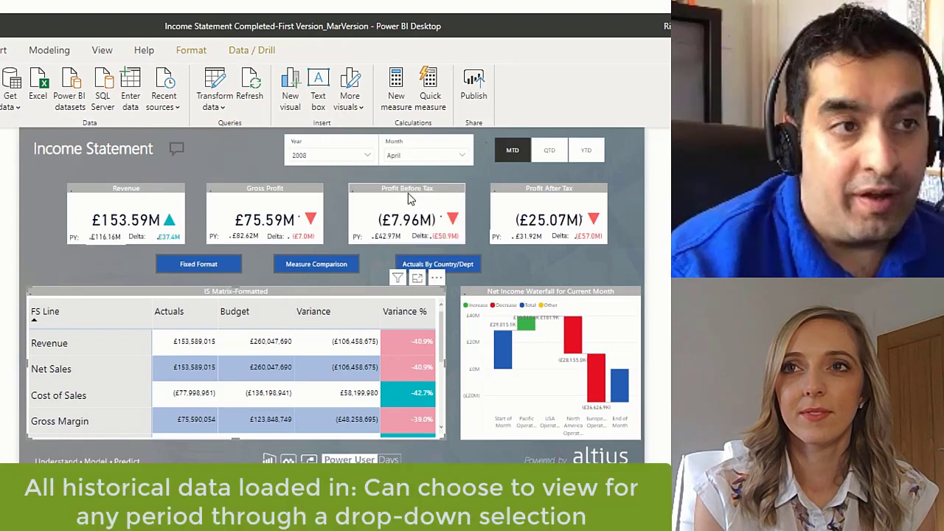
left_click(335, 156)
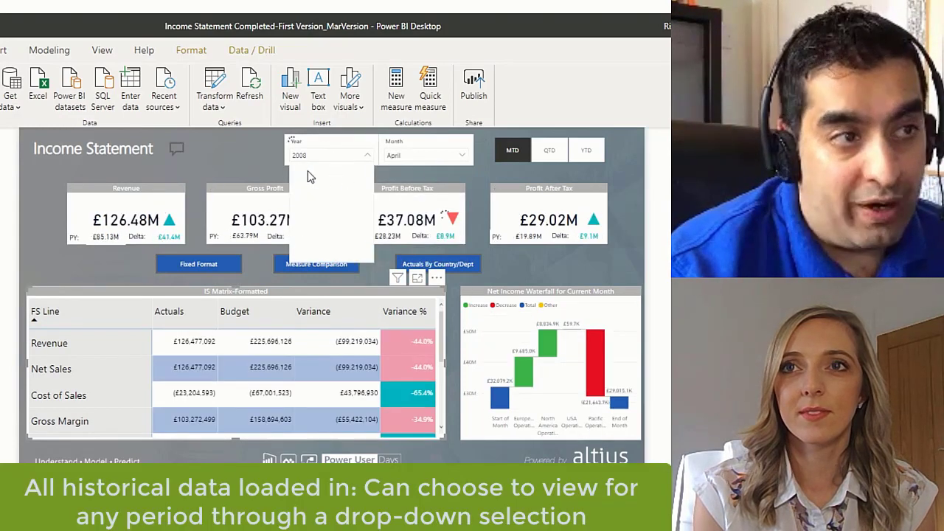
left_click(342, 156)
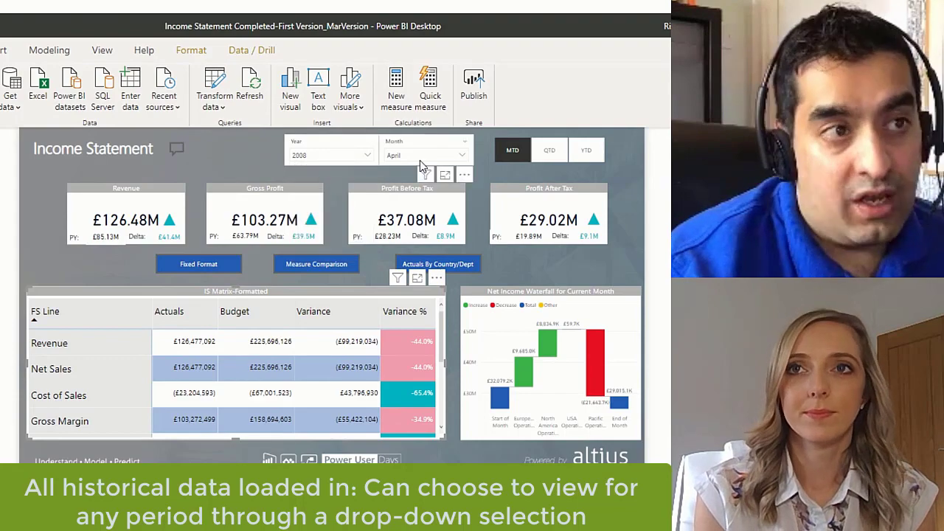
left_click(407, 158)
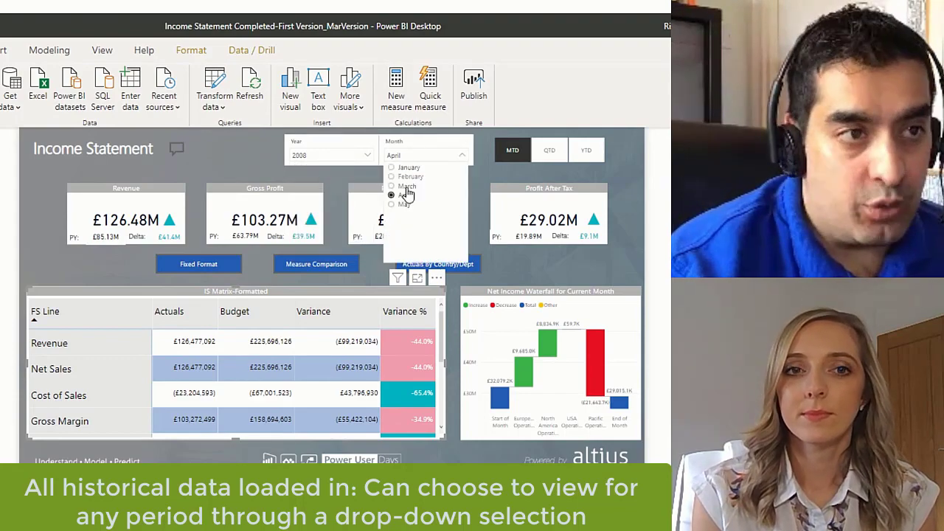
left_click(402, 205)
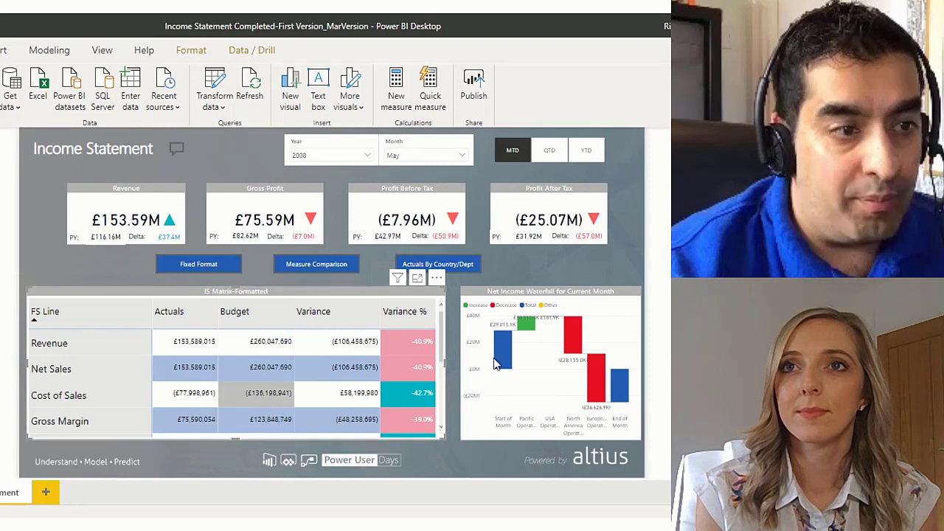
Step: View the May 2008 results as QTD and as YTD
left_click(550, 156)
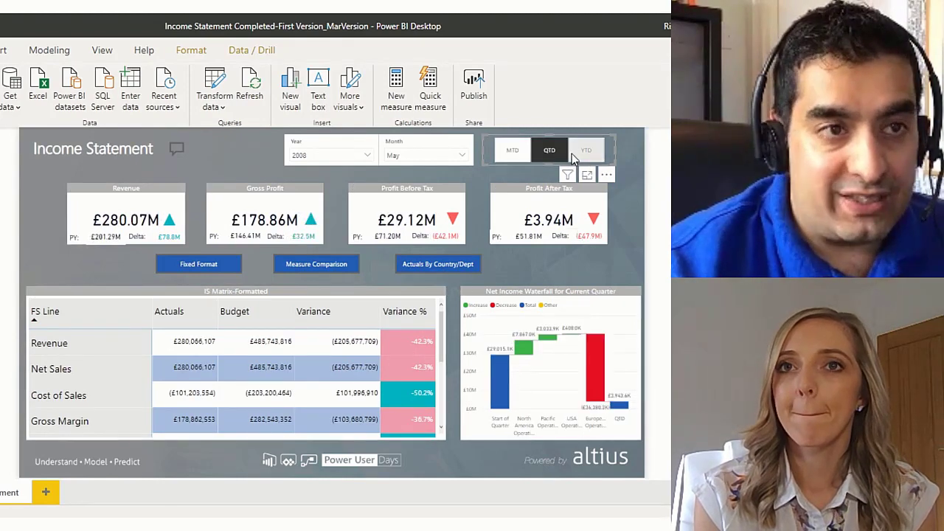
left_click(572, 153)
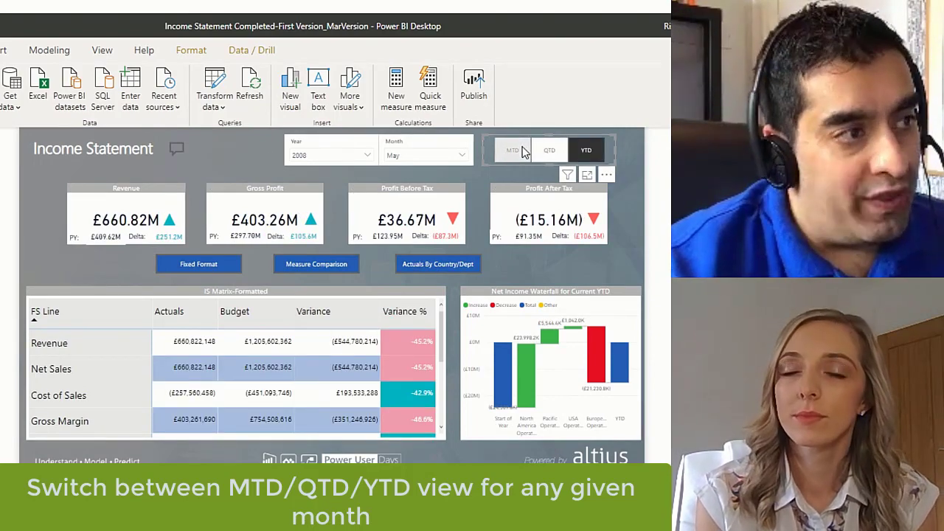
Step: View the May 2008 results as MTD and compare the Measure Comparison, Actuals By Country/Dept and Fixed Format matrix layouts
left_click(523, 152)
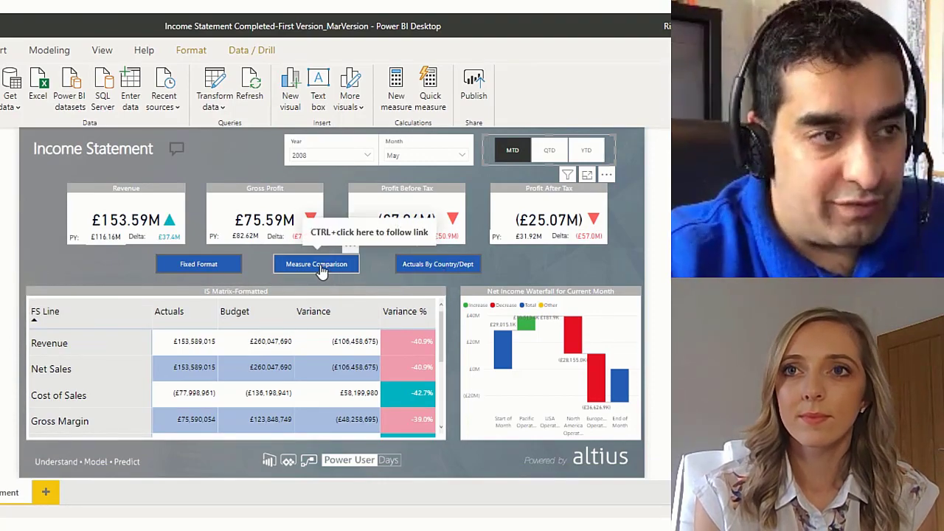
left_click(322, 270, "ctrl")
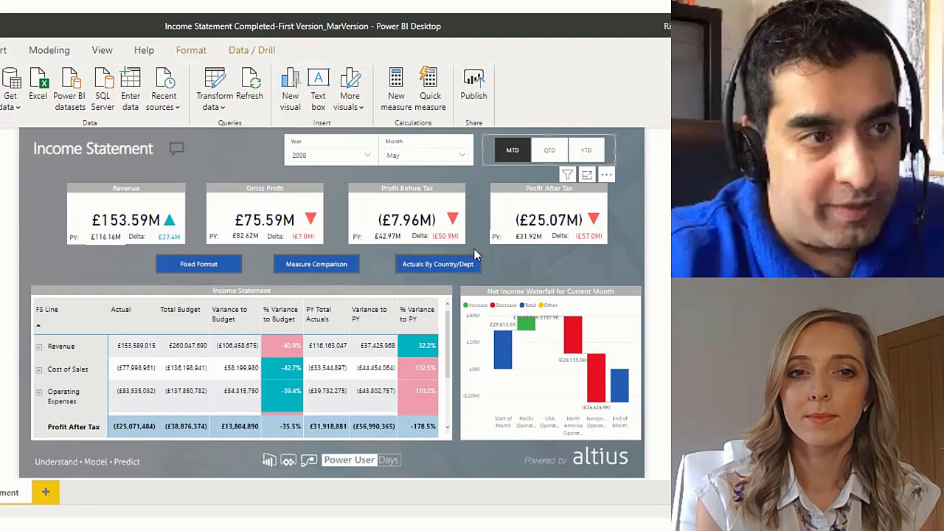
left_click(457, 265, "ctrl")
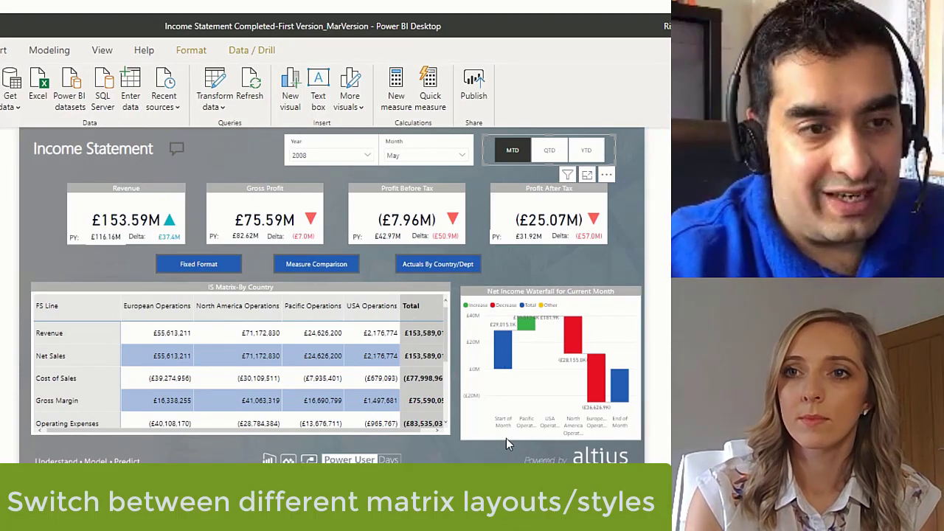
left_click(185, 267, "ctrl")
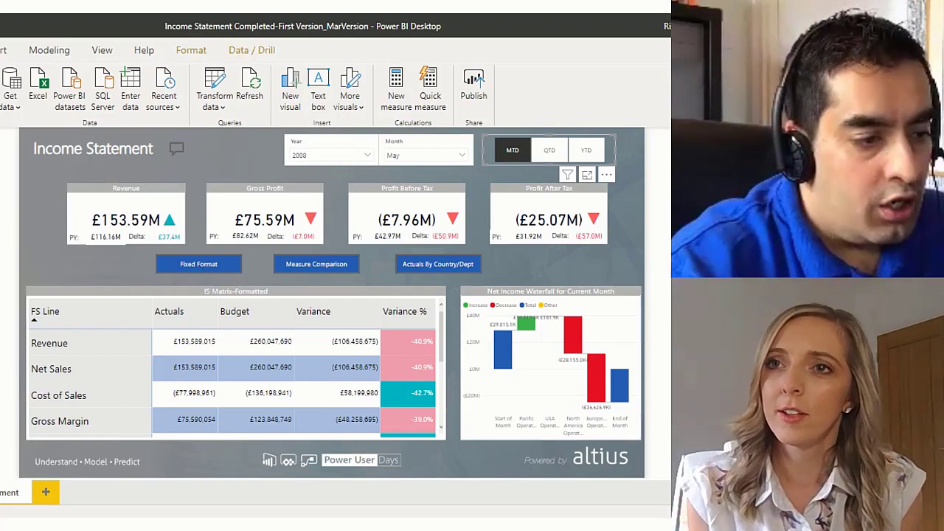
Step: Switch to File Explorer and look through the monthly files in the CSVs folder under Finance Data, Monthly Results
left_click(206, 504)
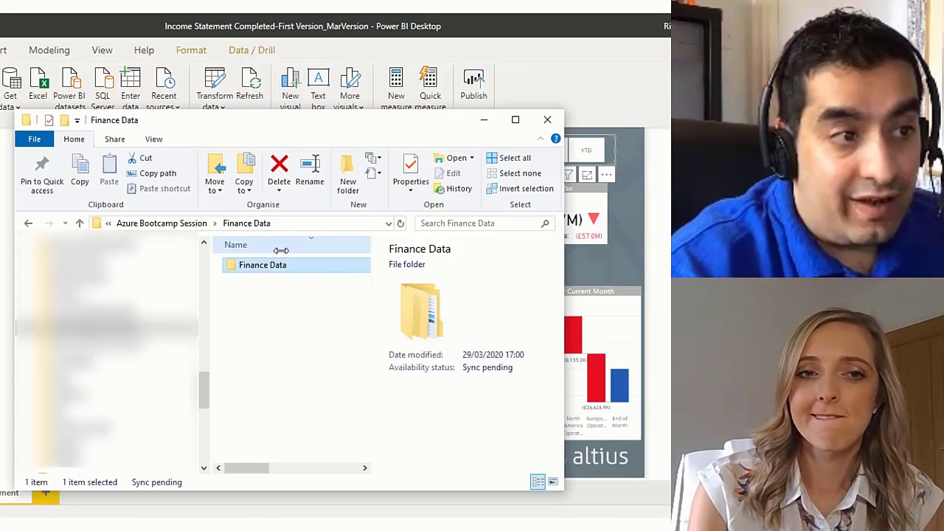
double_click(280, 264)
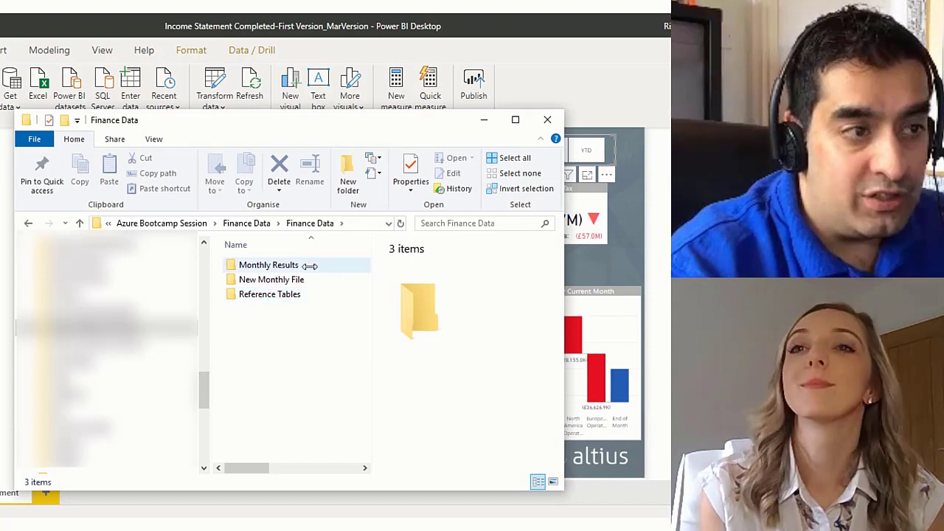
mouse_move(315, 293)
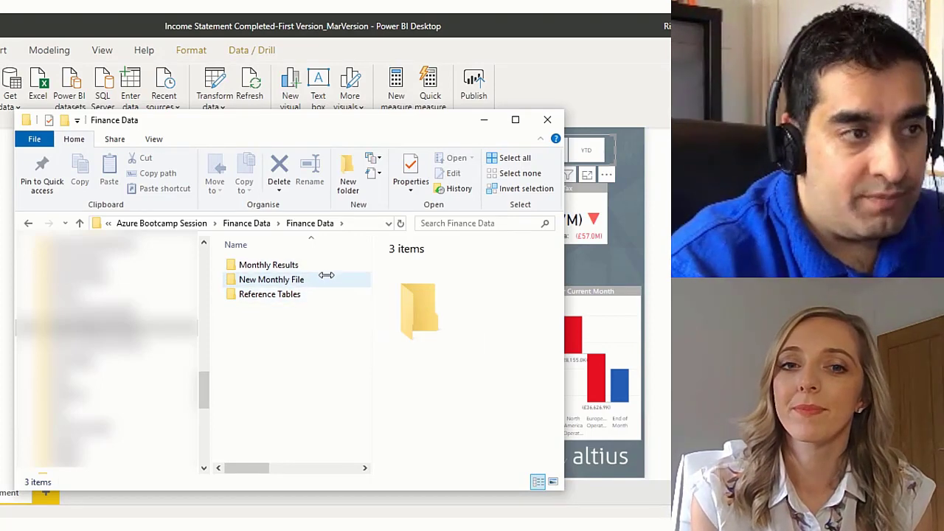
double_click(325, 265)
double_click(326, 265)
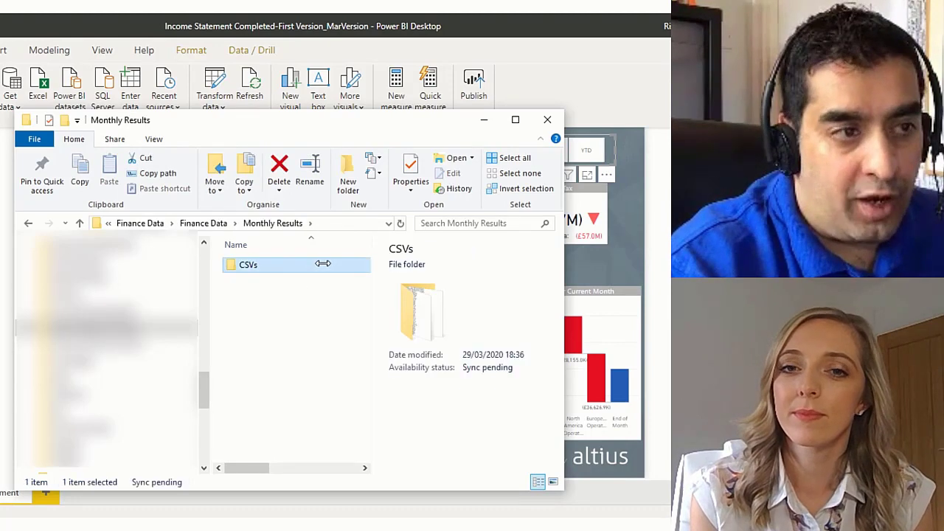
left_click_drag(362, 276, 381, 401)
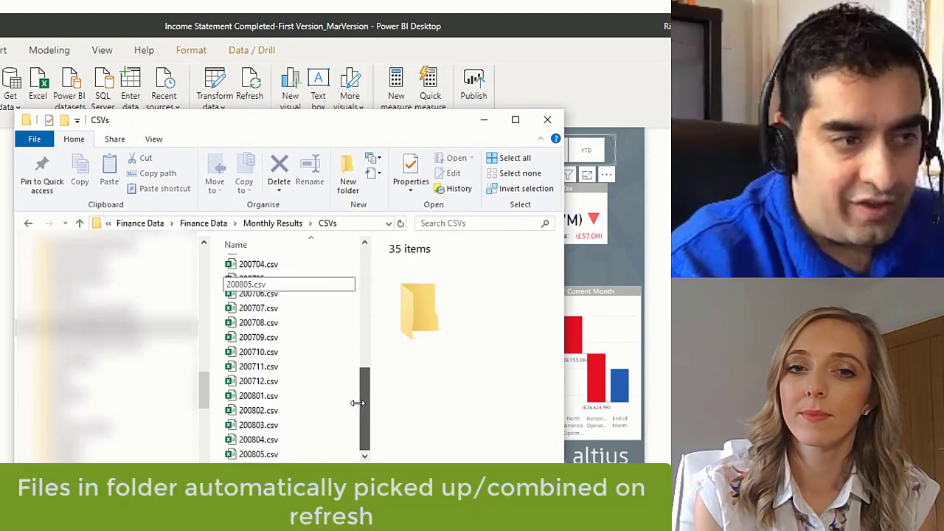
mouse_move(358, 401)
left_mouse_down()
mouse_move(371, 377)
mouse_move(372, 415)
mouse_move(362, 424)
mouse_move(353, 418)
left_mouse_up()
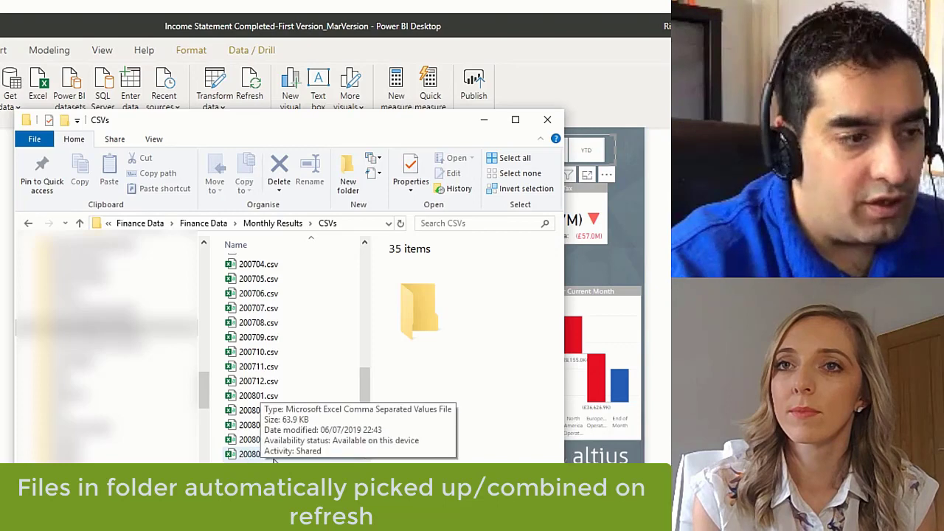
Step: Copy the 200806.csv file from the New Monthly File folder in Finance Data
left_click(270, 223)
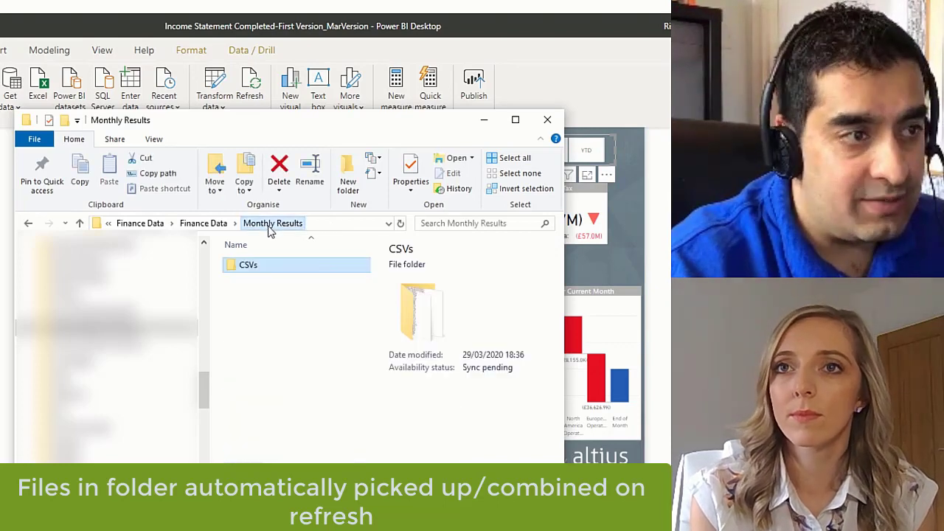
left_click(204, 223)
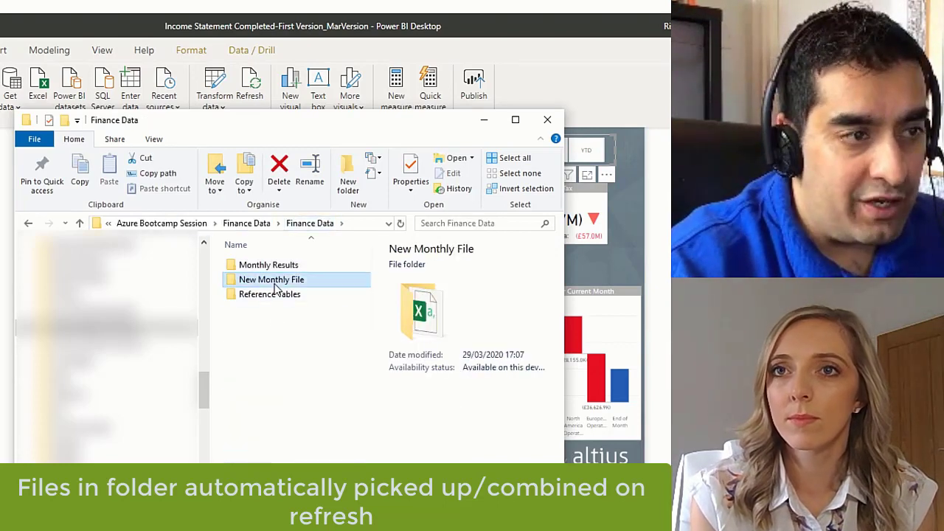
double_click(274, 277)
right_click(279, 259)
left_click(268, 264)
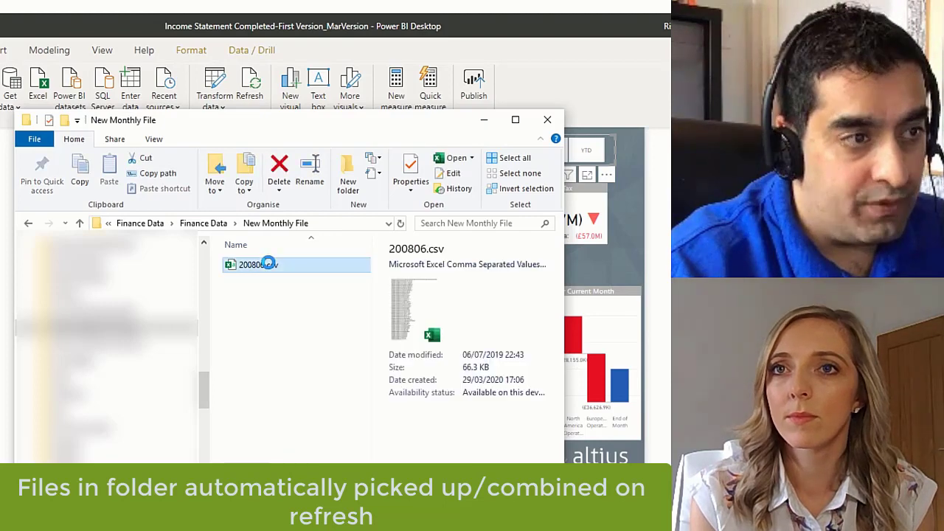
right_click(268, 264)
left_click(357, 437)
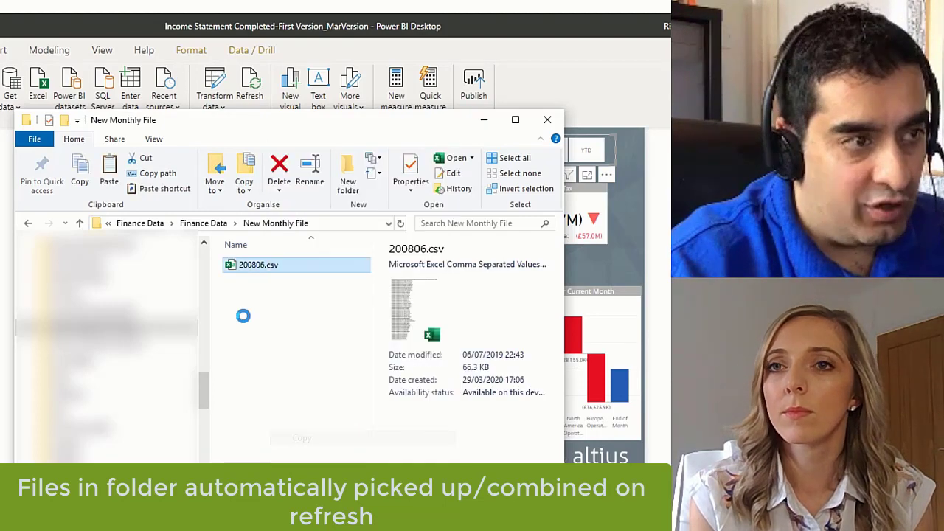
Step: Paste the copied 200806.csv file into the CSVs folder under Monthly Results
left_click(204, 223)
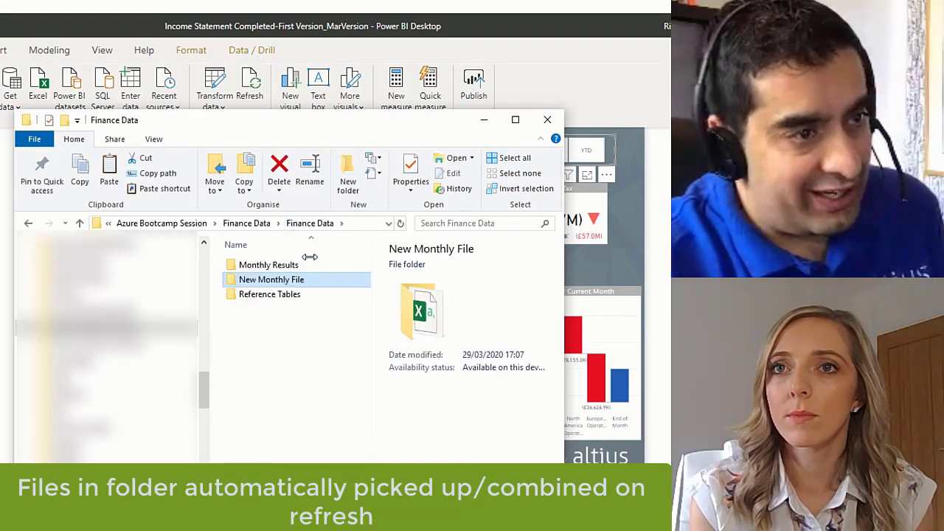
double_click(310, 265)
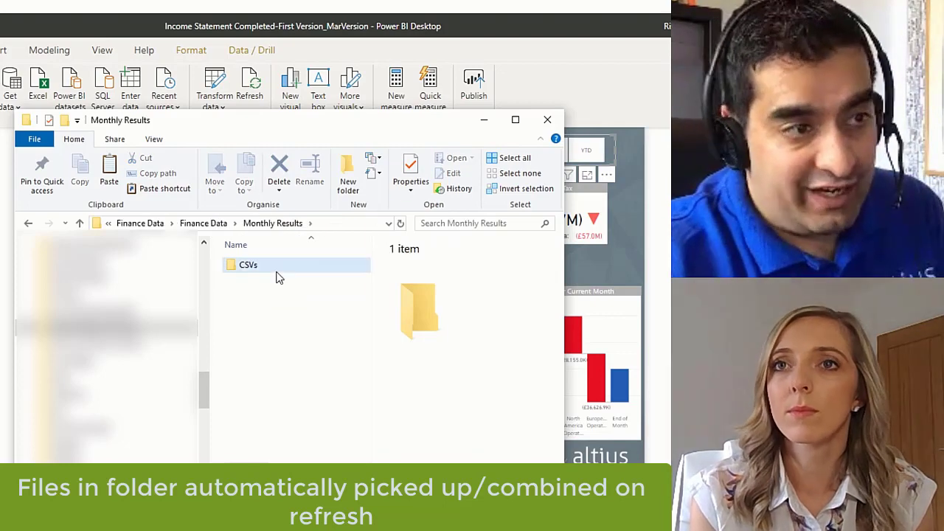
double_click(276, 270)
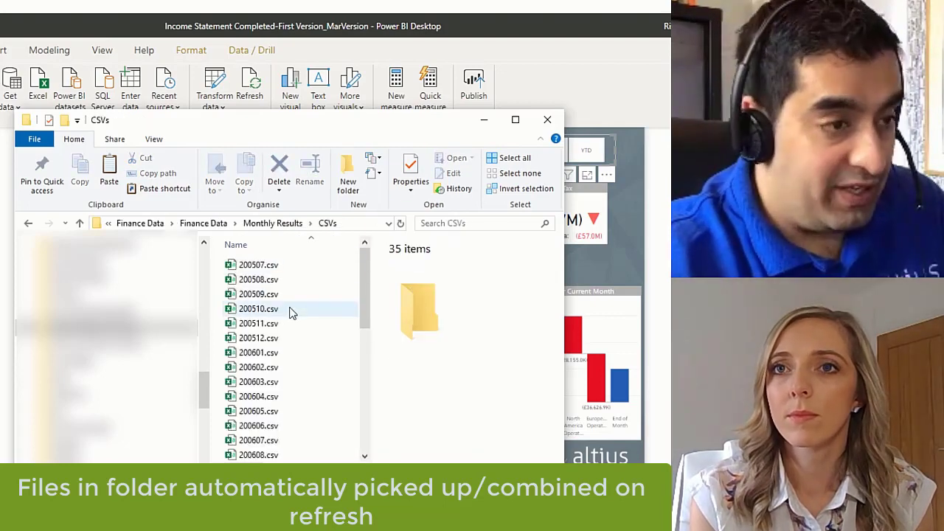
left_click(336, 279)
left_click_drag(364, 295, 369, 435)
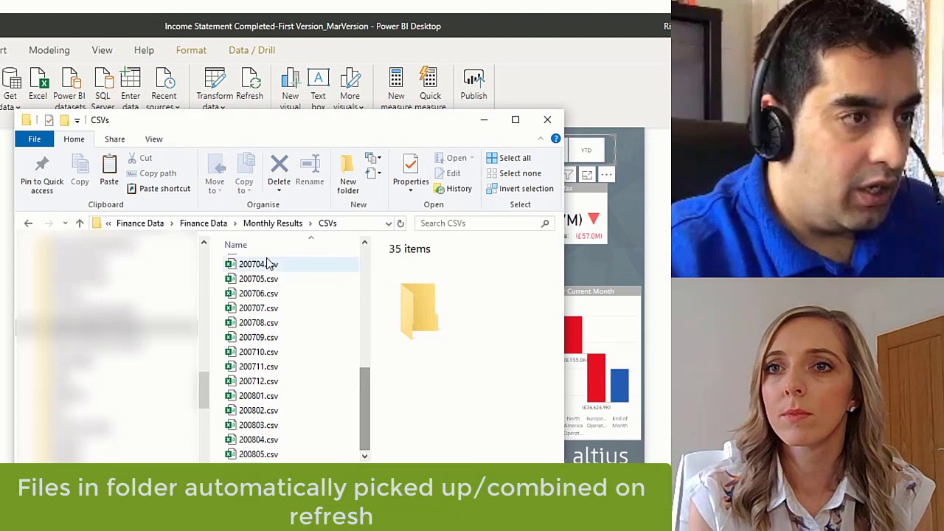
left_click(272, 223)
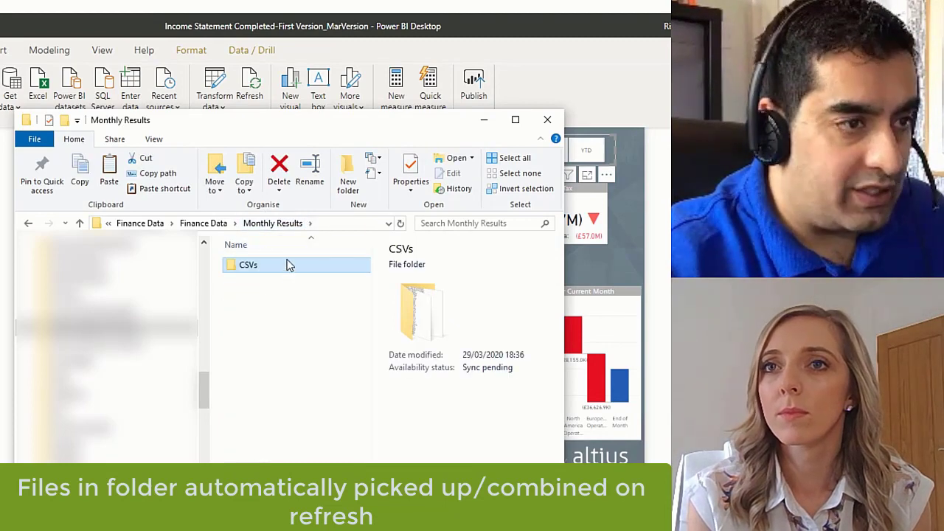
double_click(289, 266)
right_click(332, 289)
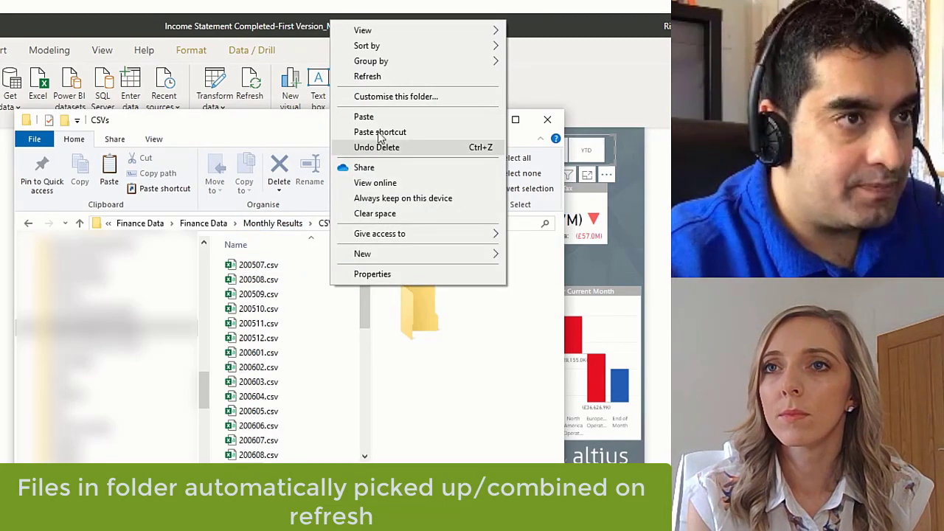
left_click(380, 124)
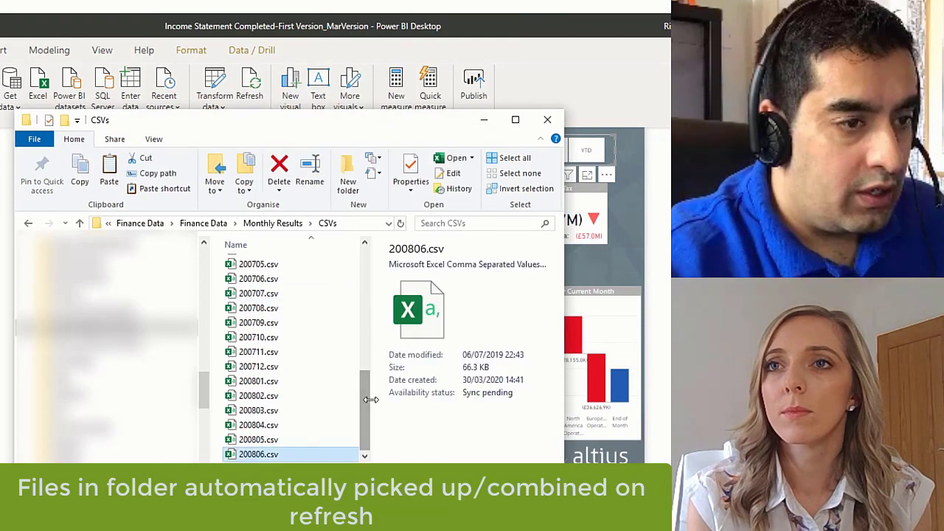
Step: Open the Power Query Editor from Power BI Desktop and examine the finance folder path parameter and the DimAccounts, DimDates and DimHeaders queries
left_click(210, 78)
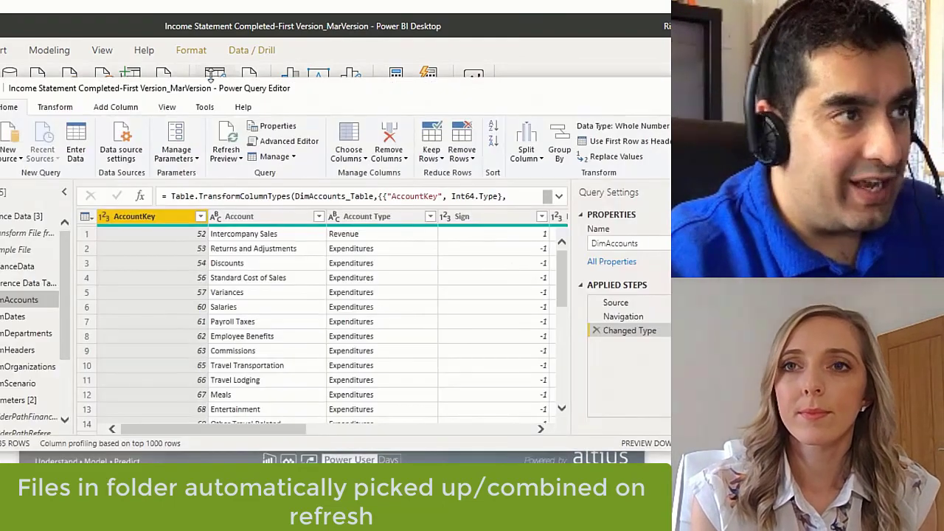
scroll(29, 319, "down", 3)
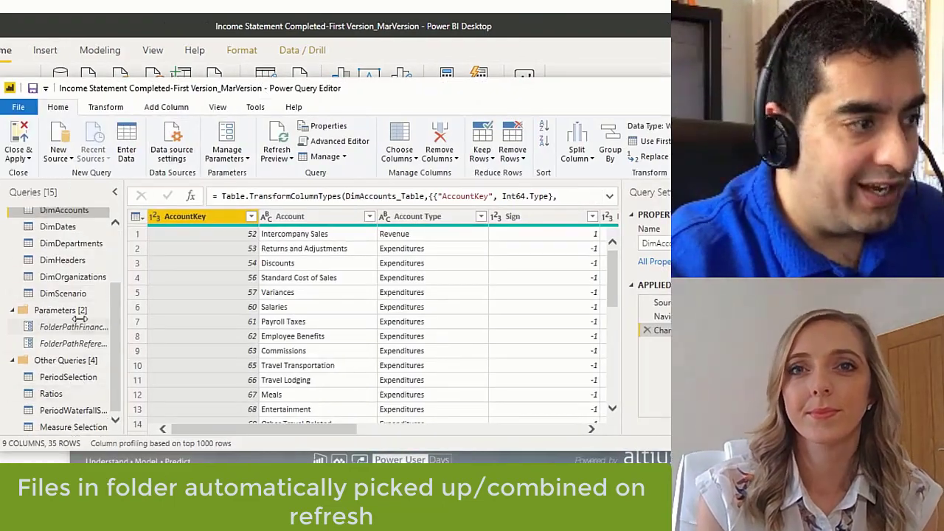
left_click(73, 326)
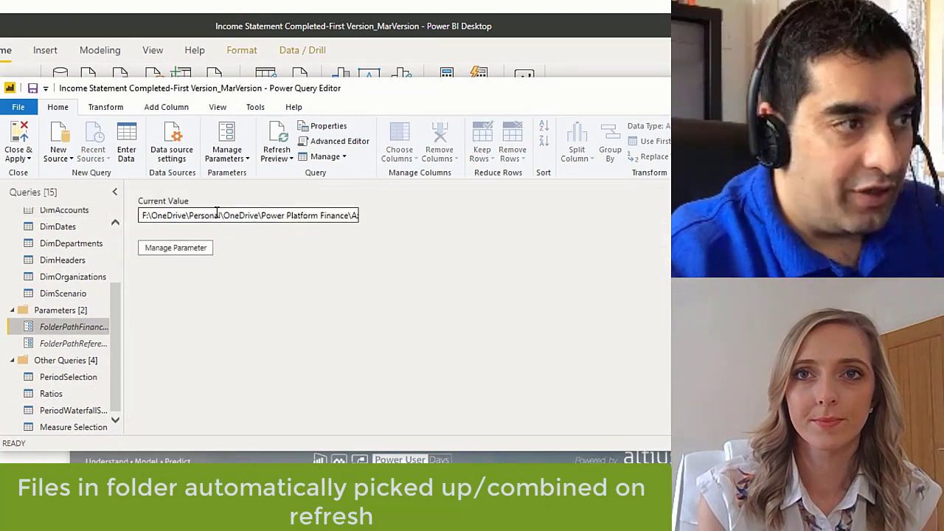
scroll(89, 310, "up", 3)
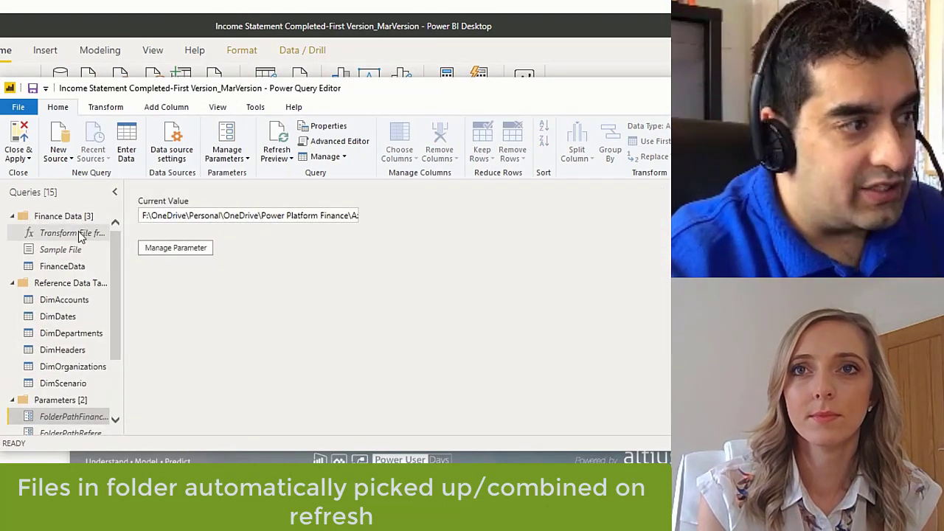
left_click(79, 299)
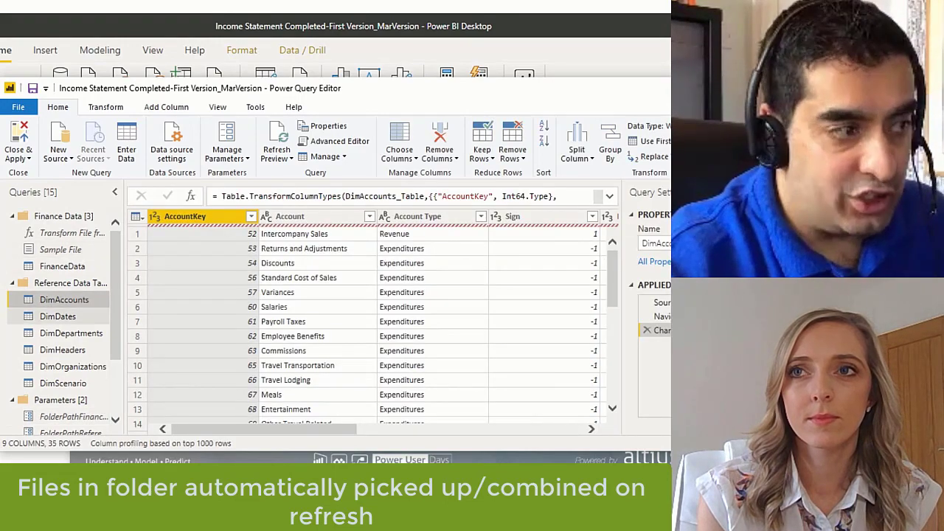
left_click(57, 316)
left_click(62, 349)
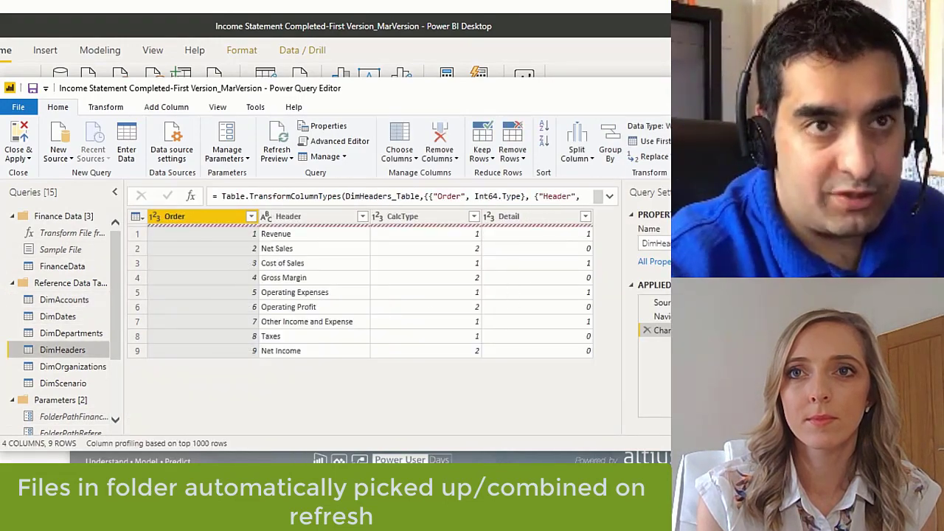
Step: Close the Power Query Editor, refresh the report data, and check the Month filter for June
left_click(740, 88)
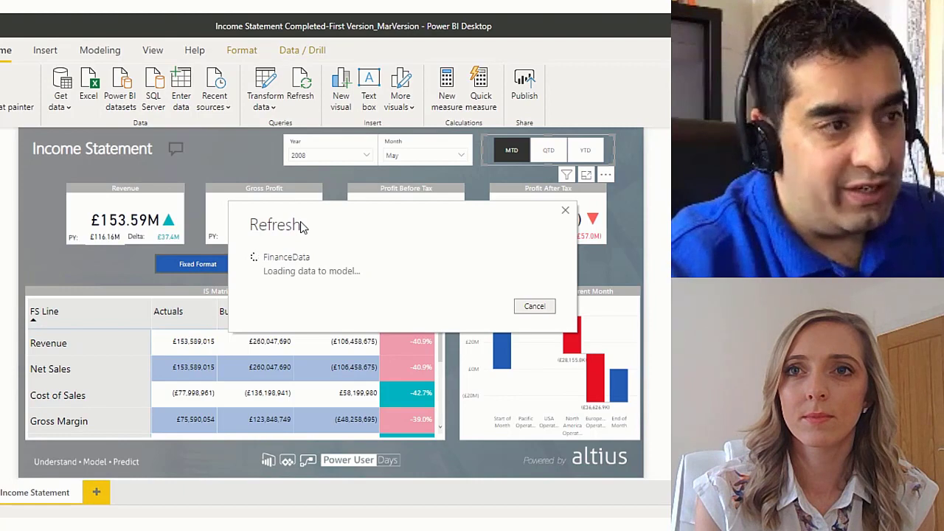
left_click(434, 156)
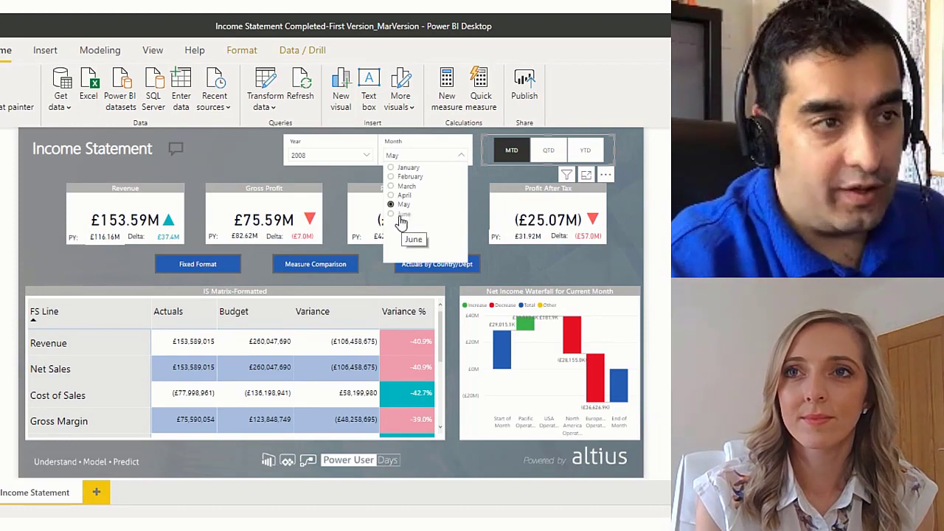
left_click(424, 157)
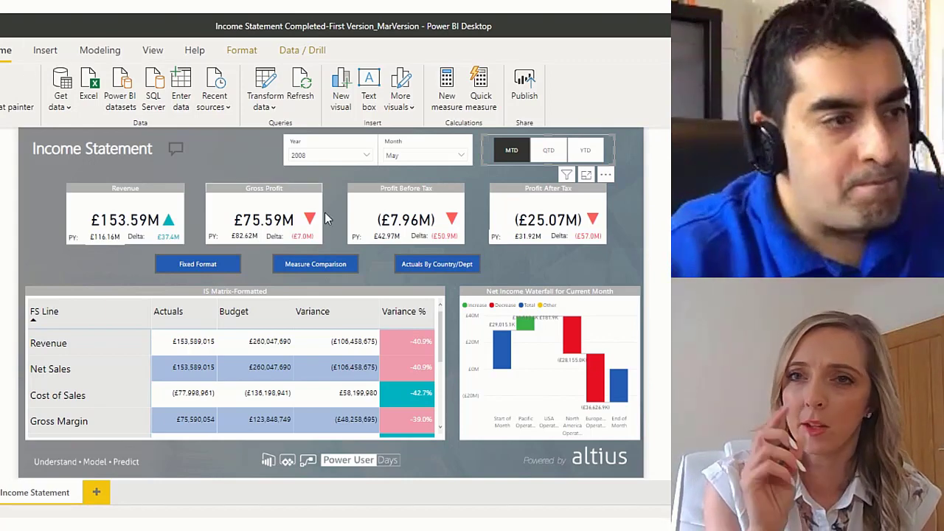
Step: Show the Measure Comparison layout and expand the Revenue row and its Discounts row in the Income Statement matrix
left_click(317, 268, "ctrl")
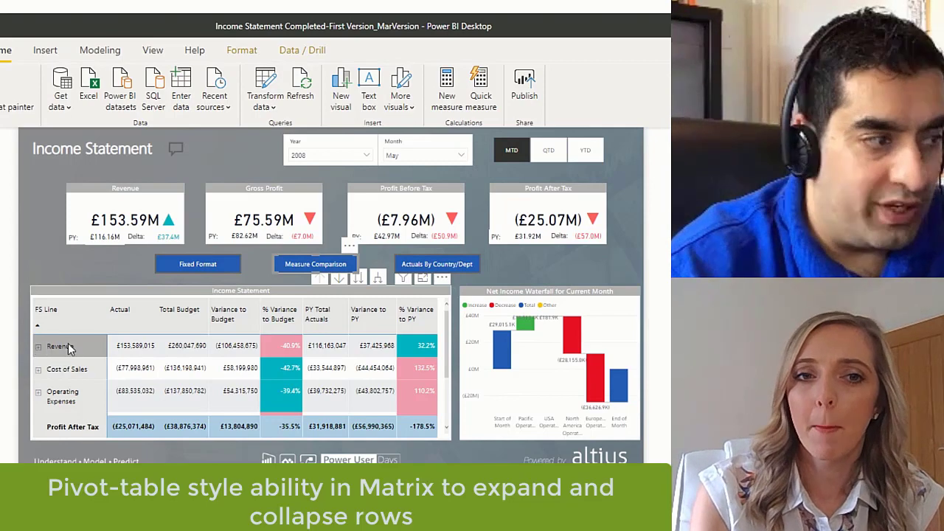
left_click(42, 349)
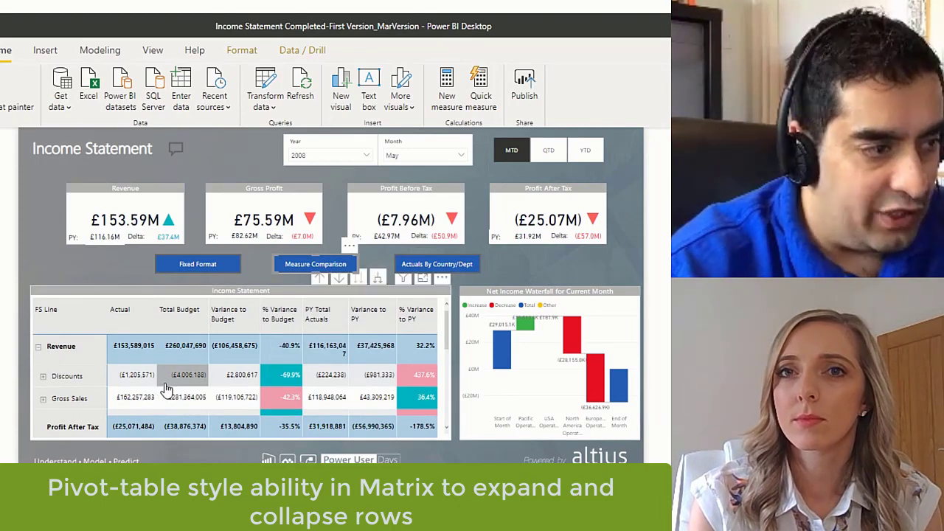
left_click(42, 380)
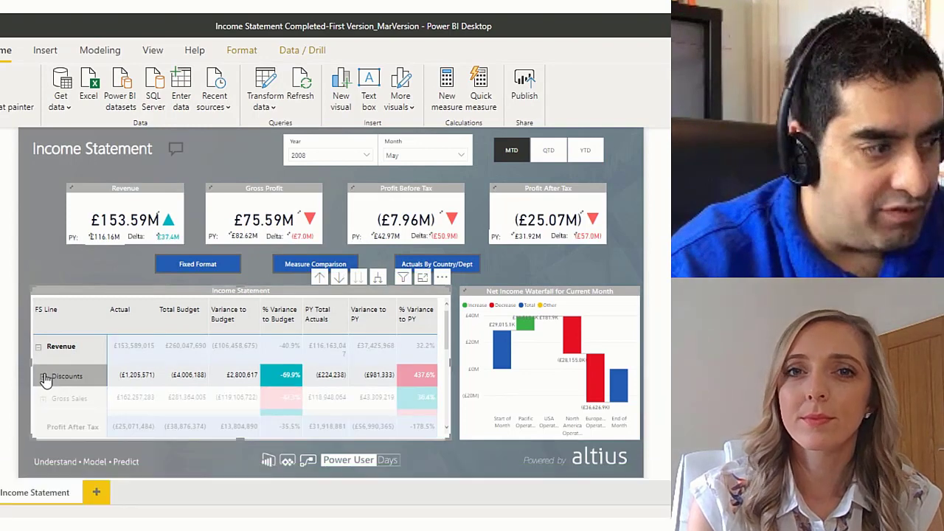
left_click(70, 374)
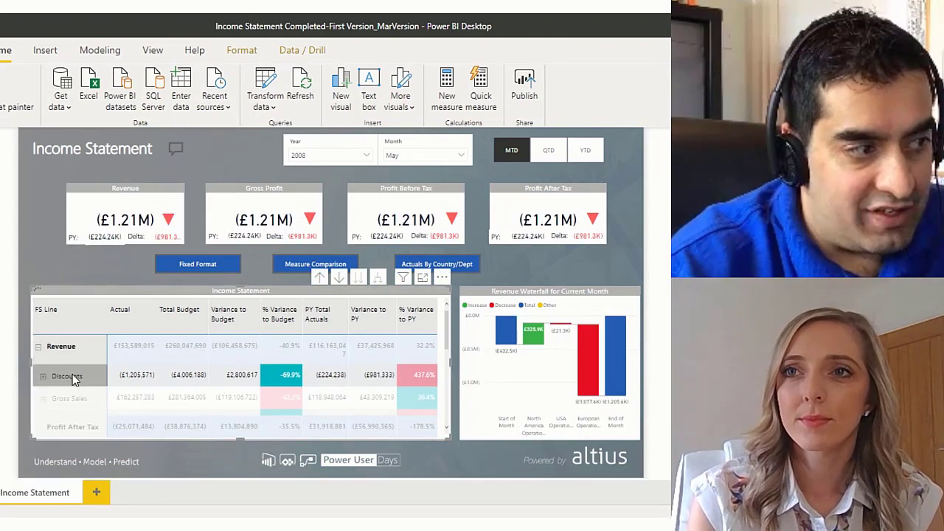
left_click(74, 380)
left_click(54, 377)
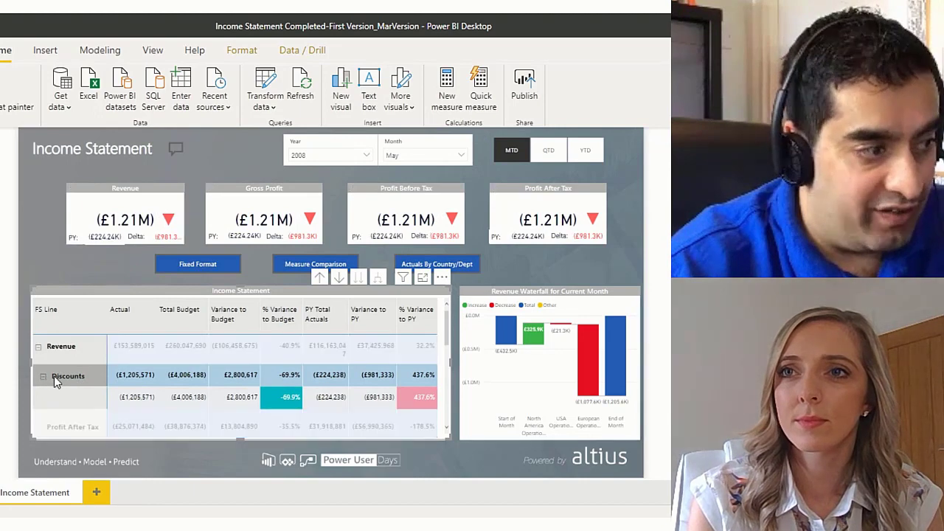
Step: Clear the Discounts row selection and expand the Gross Sales row in the Income Statement matrix to review its sub-accounts
left_click(54, 380)
scroll(68, 405, "down", 1)
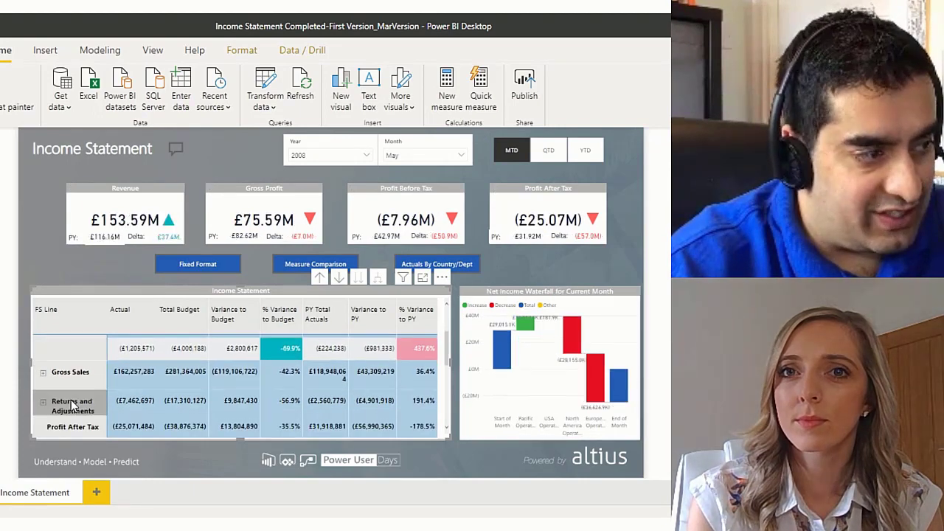
left_click(44, 374)
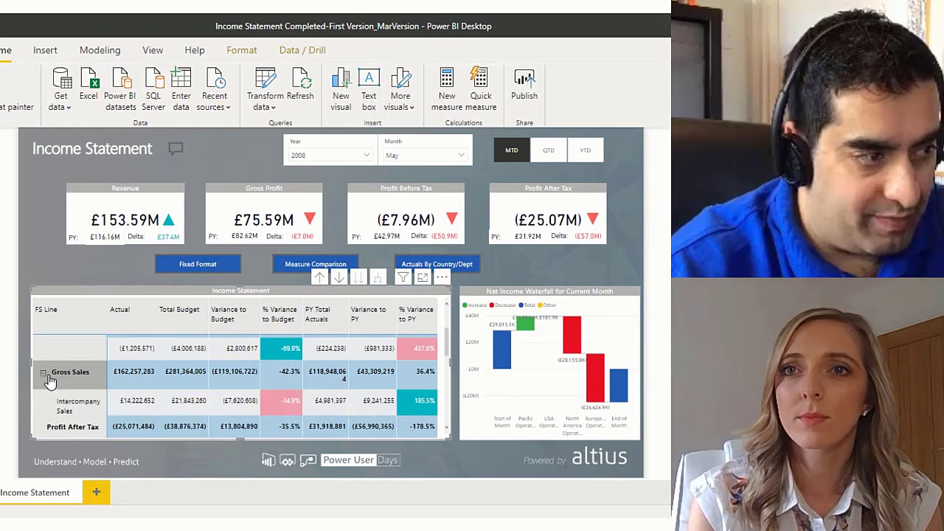
scroll(118, 408, "down", 2)
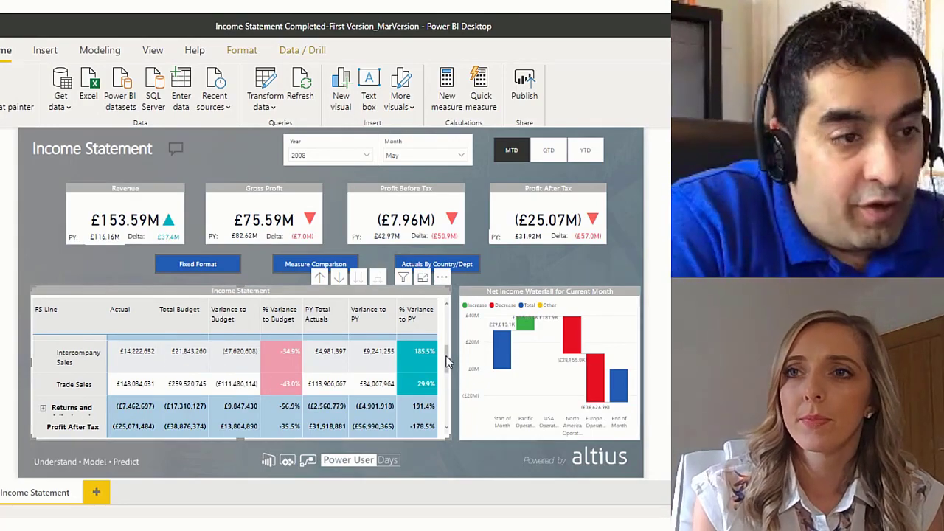
left_click_drag(450, 351, 455, 321)
left_click(456, 319)
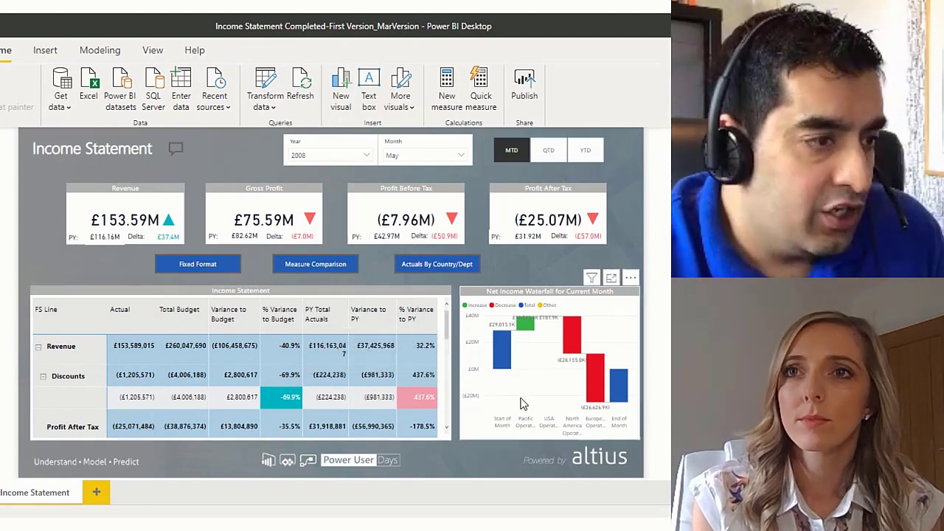
Step: Examine the month's Net Income waterfall, comparing the Start and End of Month bars and regional changes with the matrix total and Month filter
mouse_move(622, 394)
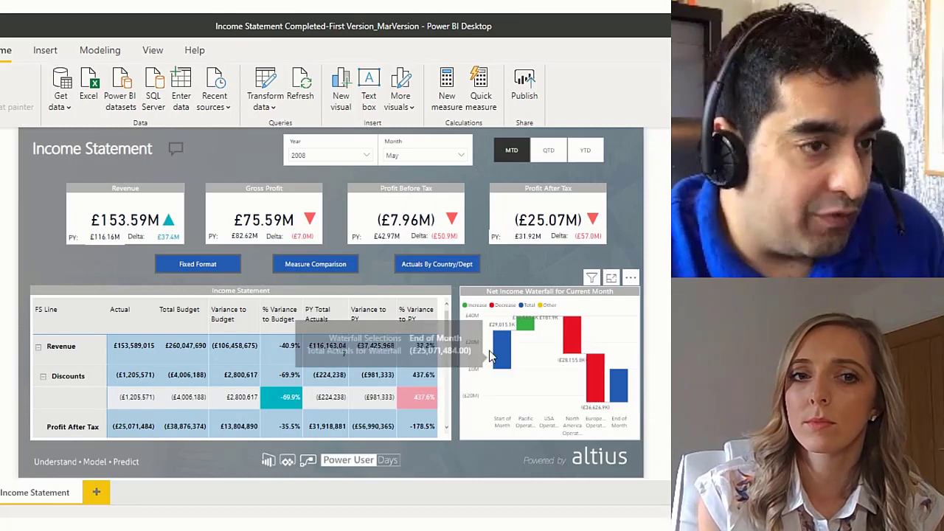
scroll(447, 327, "down", 5)
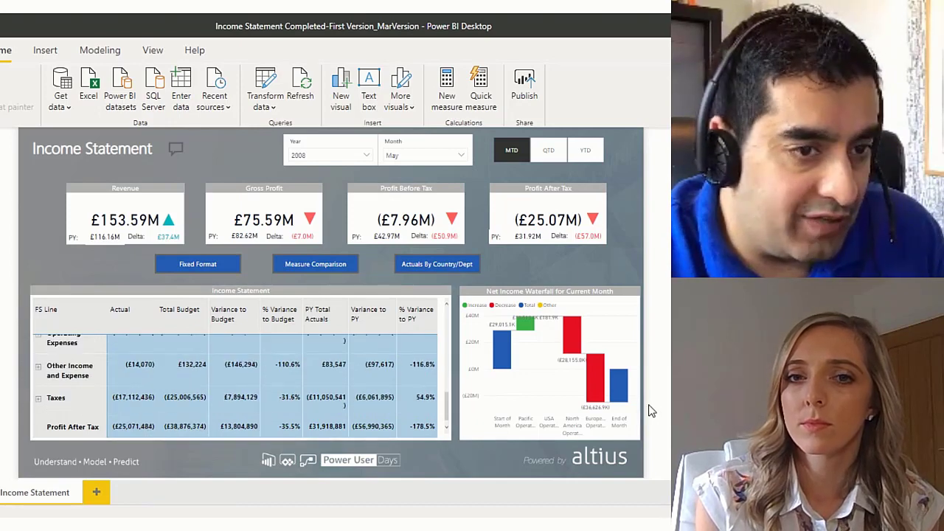
left_click(461, 157)
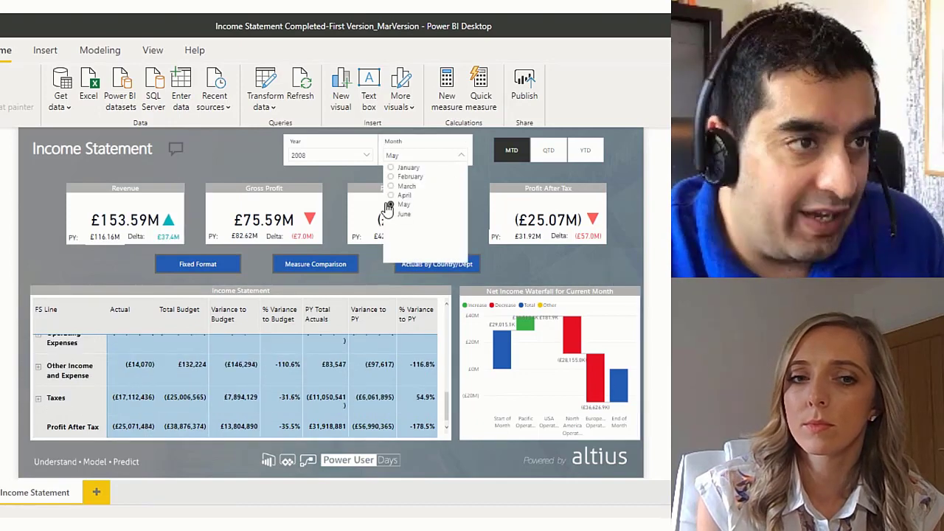
left_click(512, 270)
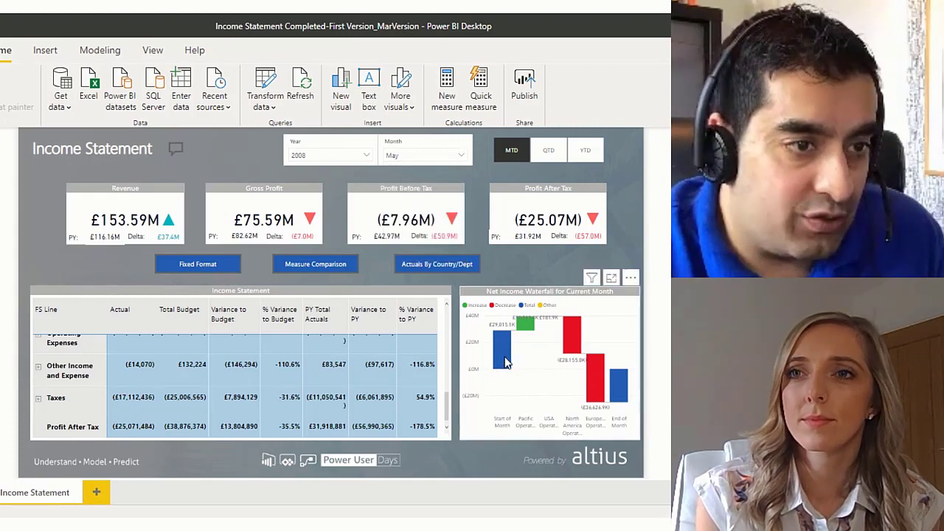
mouse_move(506, 361)
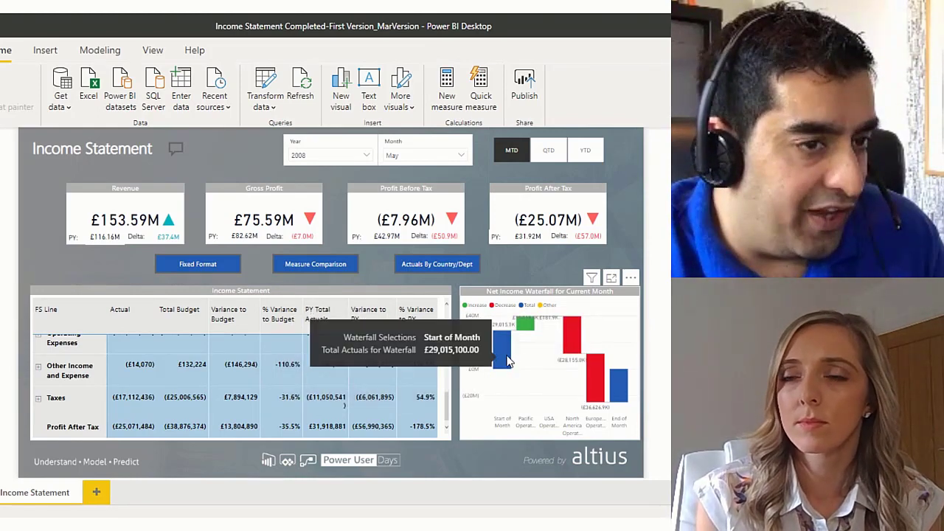
mouse_move(526, 332)
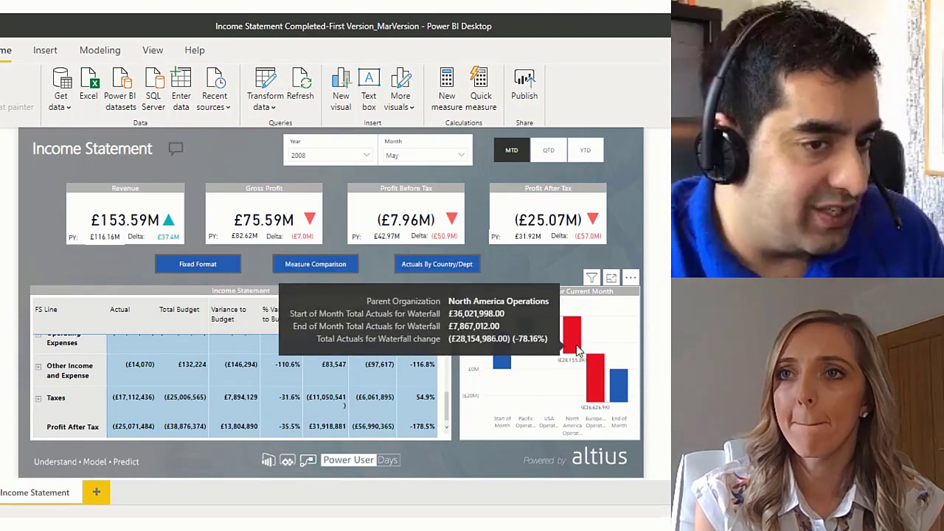
mouse_move(579, 339)
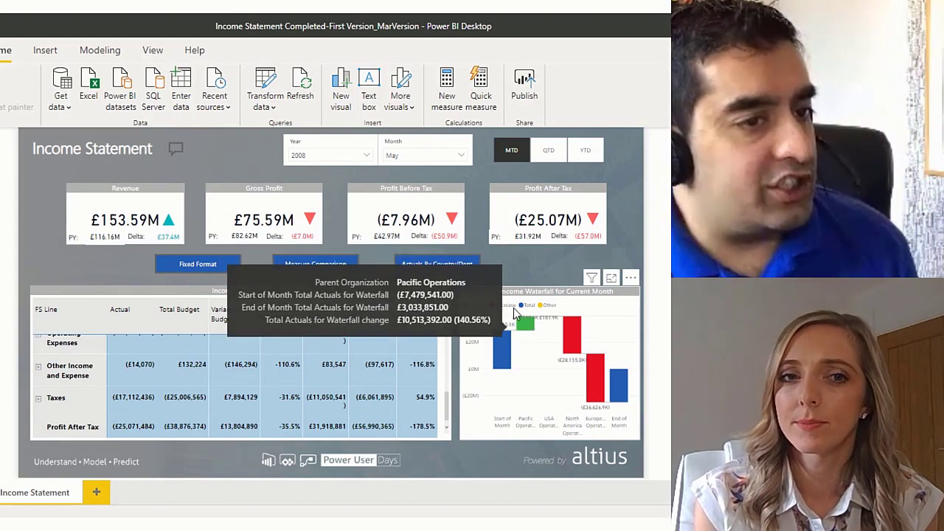
Step: Switch the report period to QTD and examine the quarter's Net Income waterfall alongside the Income Statement matrix
left_click(549, 154)
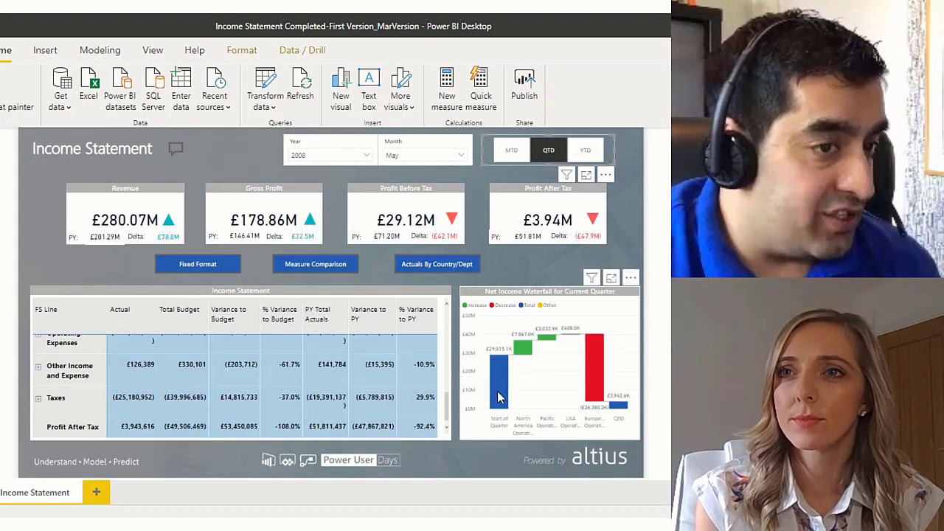
mouse_move(499, 397)
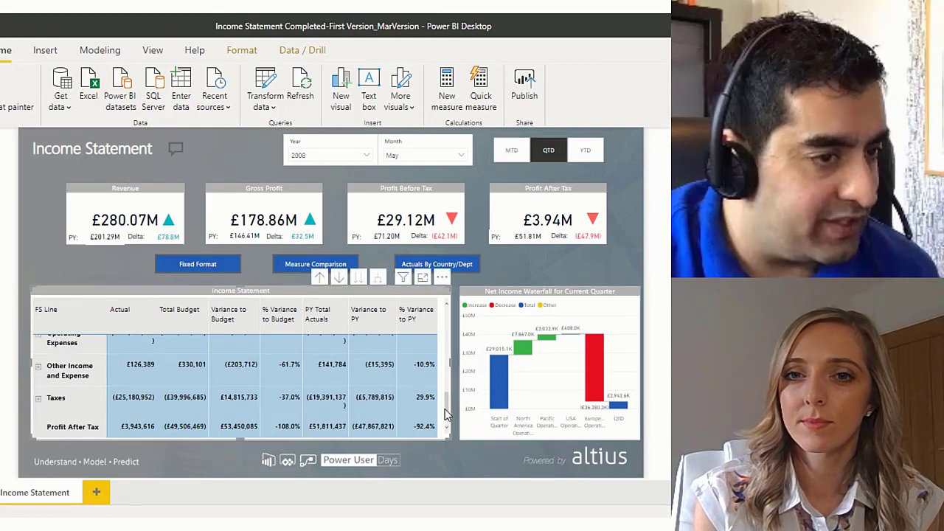
left_click_drag(448, 407, 450, 310)
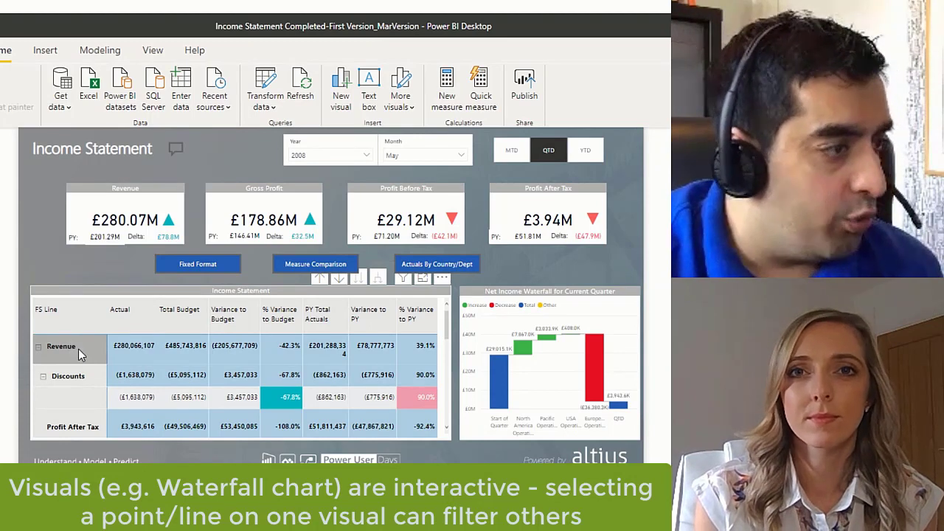
Step: Filter the waterfall chart by the Revenue row of the matrix and set the report period to MTD
left_click(80, 352)
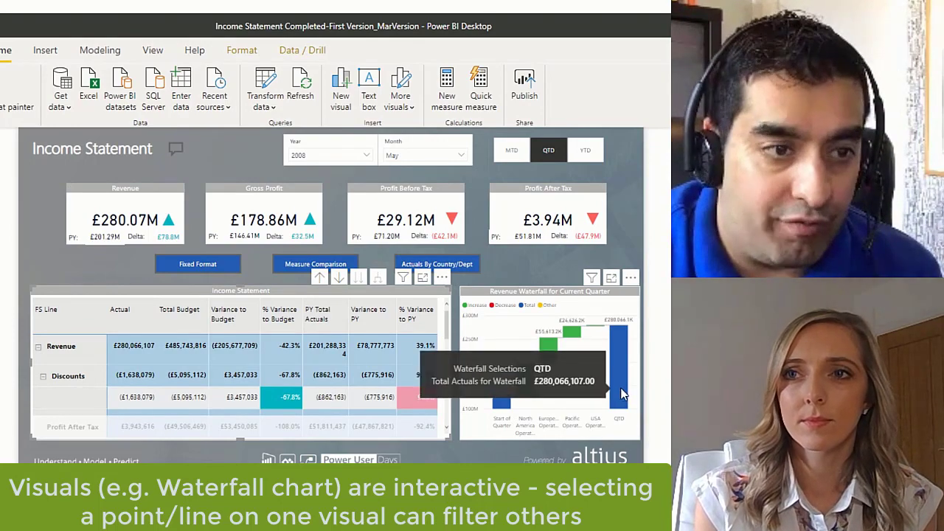
mouse_move(621, 354)
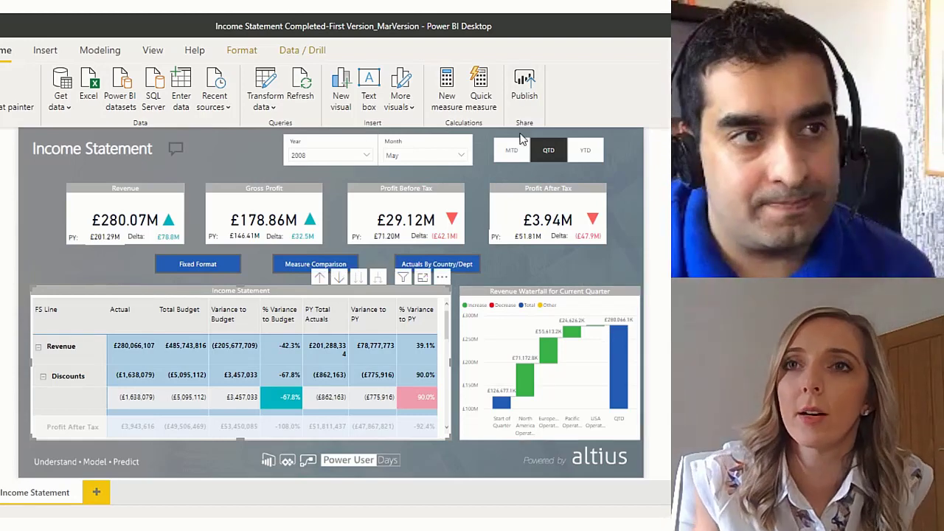
left_click(517, 151)
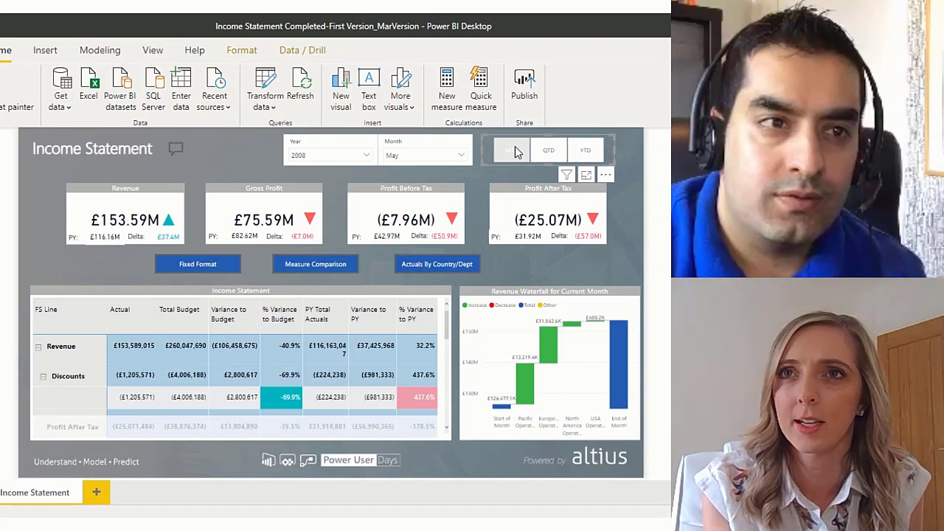
left_click(516, 150)
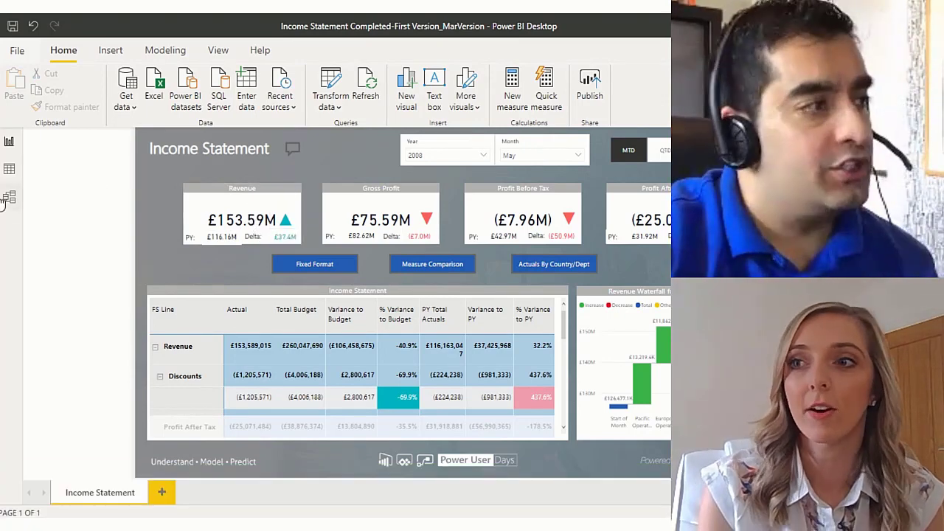
Step: Inspect the DimOrganizations table's rows and its relationship to FinanceData in the model diagram, and return to the report
left_click(8, 174)
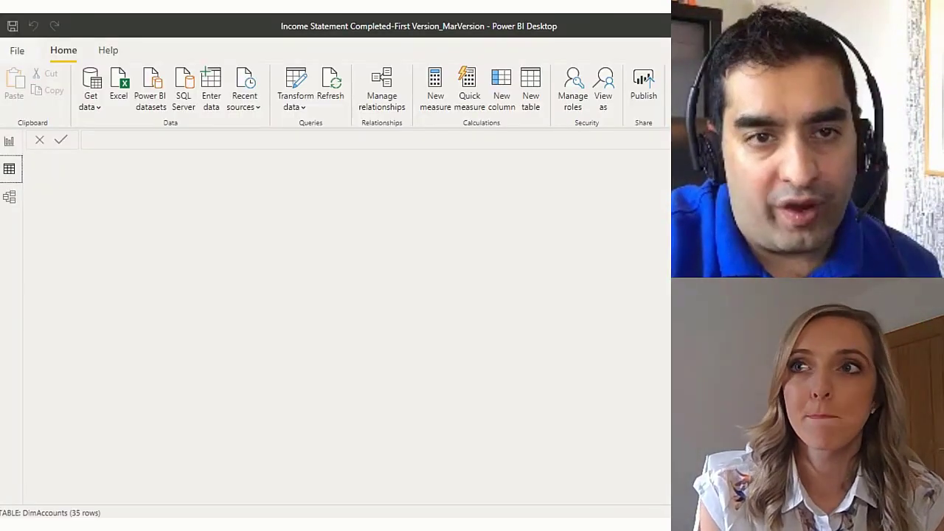
left_click(642, 214)
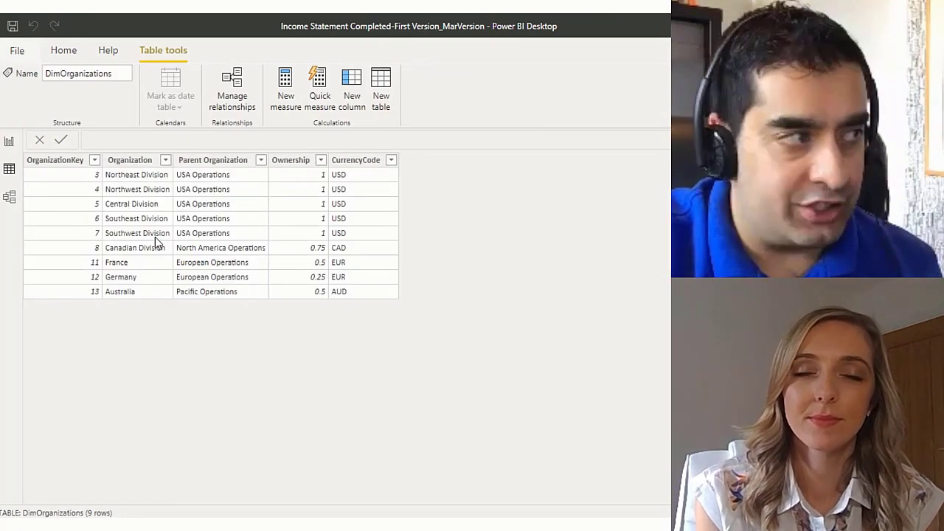
left_click(10, 197)
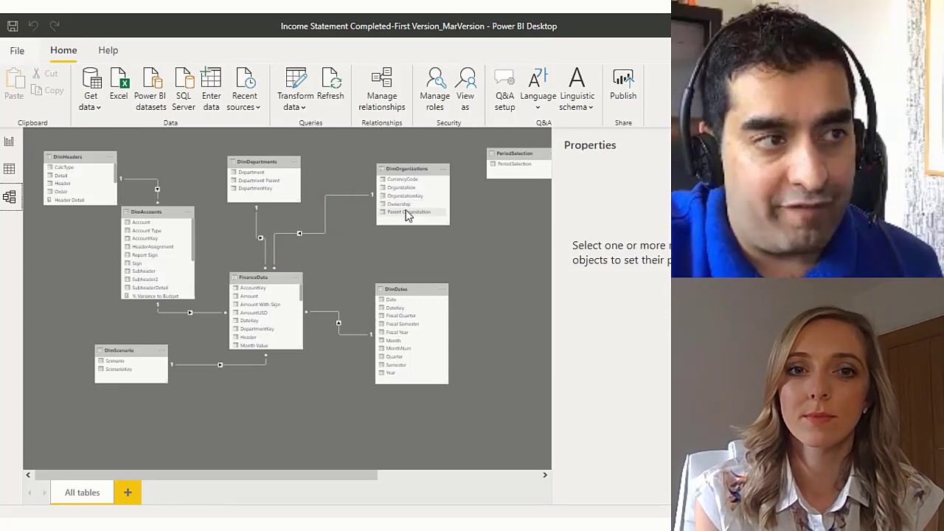
left_click(402, 169)
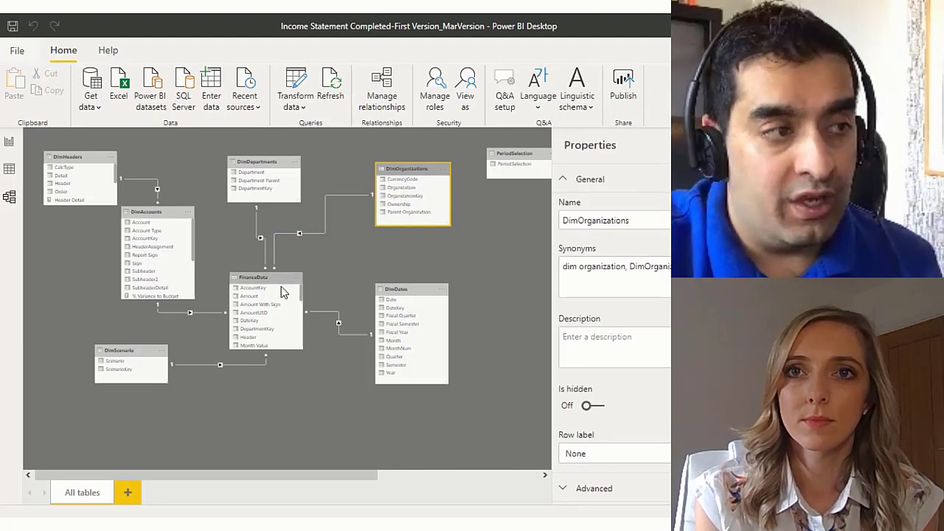
left_click(9, 141)
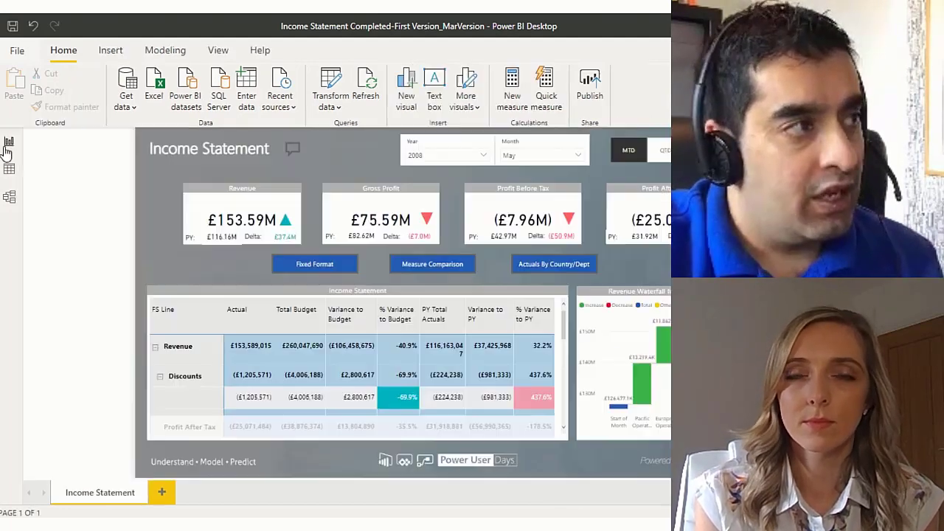
Step: Create a new security role named Europe
left_click(152, 51)
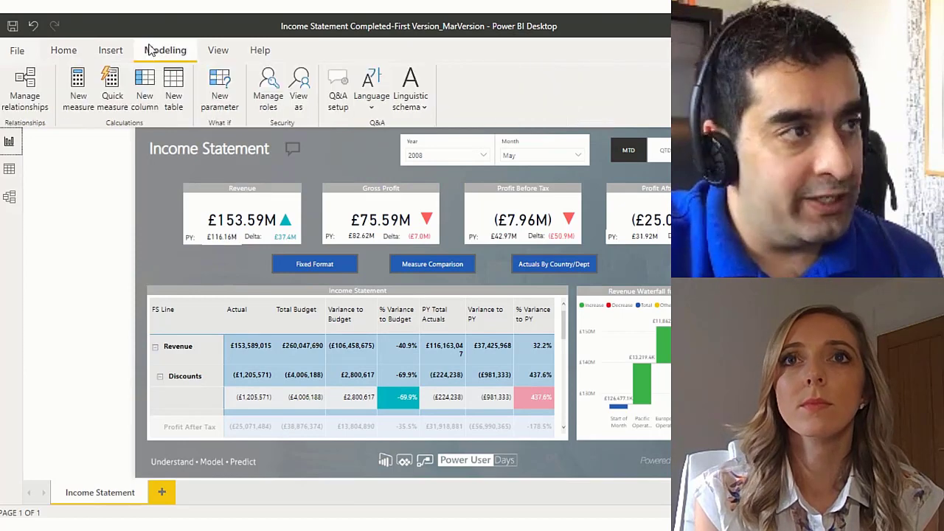
left_click(269, 100)
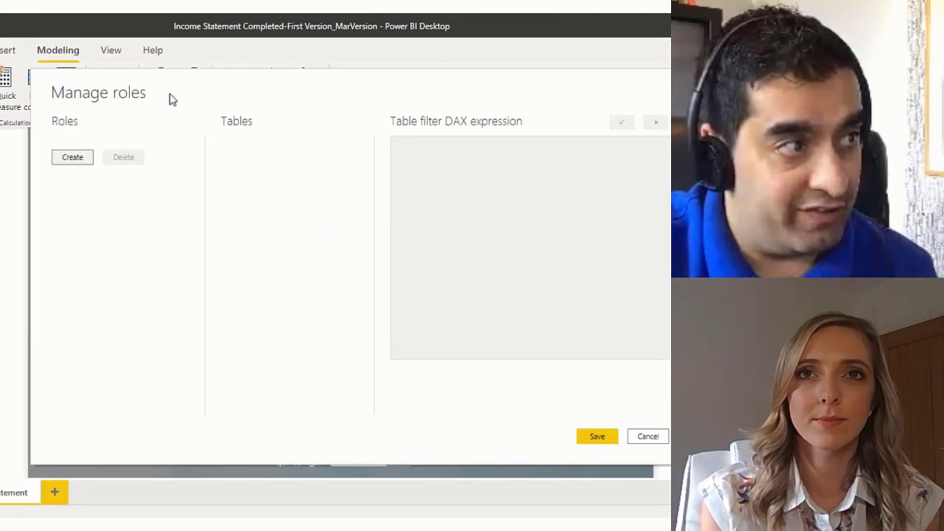
left_click(81, 159)
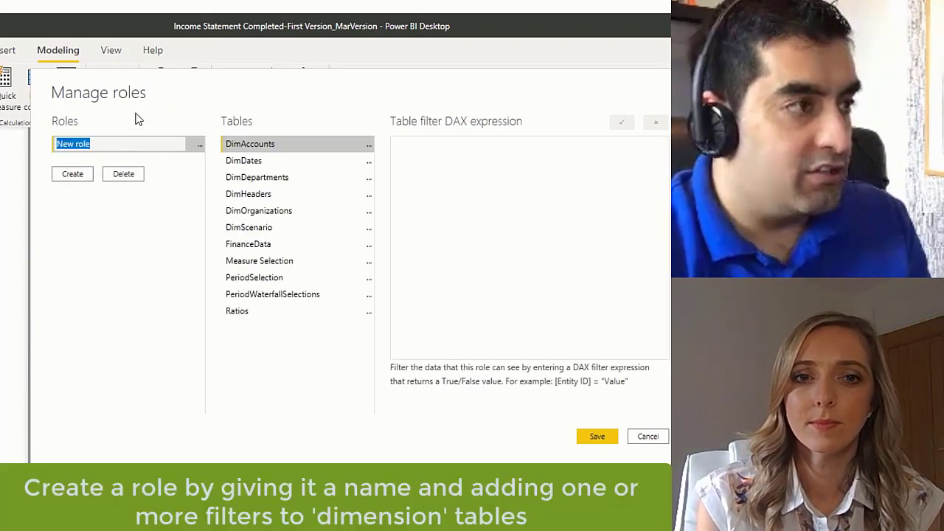
left_click(144, 144)
triple_click(124, 143)
type("Europe")
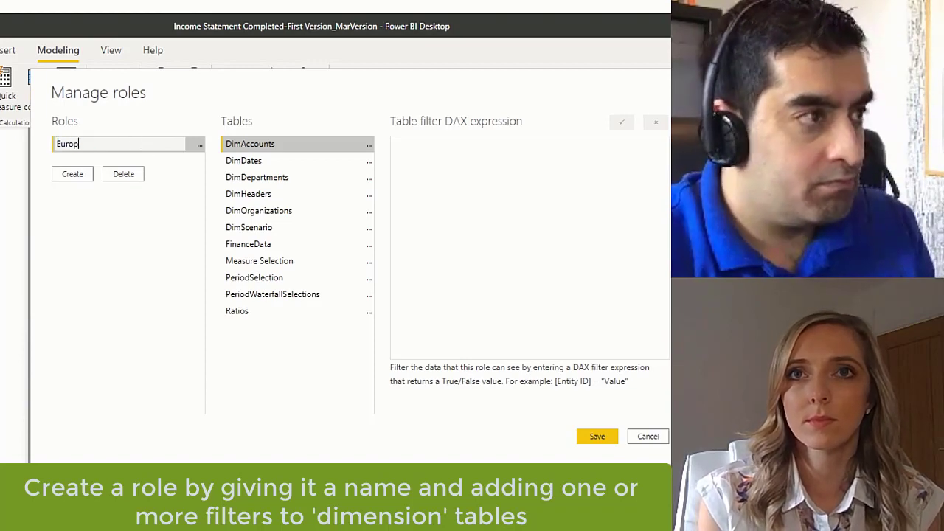
Step: Add the DimOrganizations filter [Parent Organization] = "European Operations" to the Europe role and save the roles
left_click(299, 213)
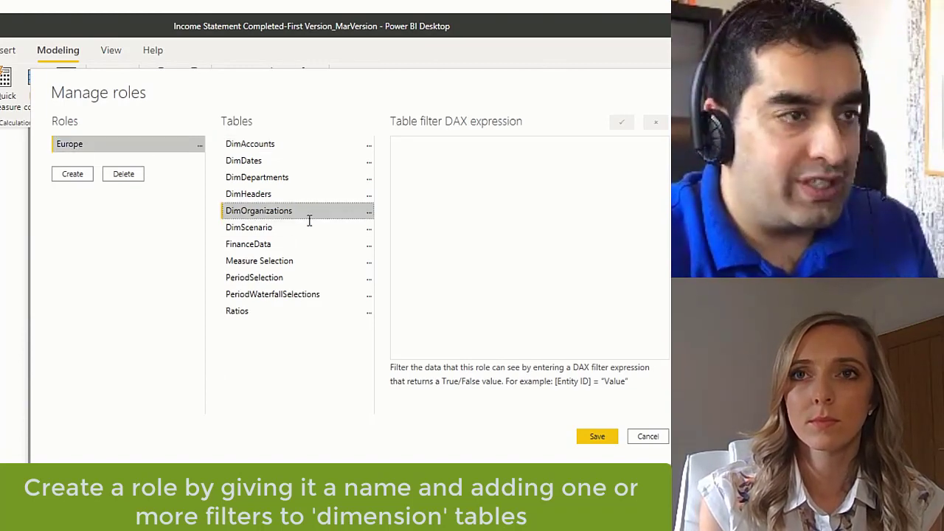
left_click(368, 211)
mouse_move(422, 221)
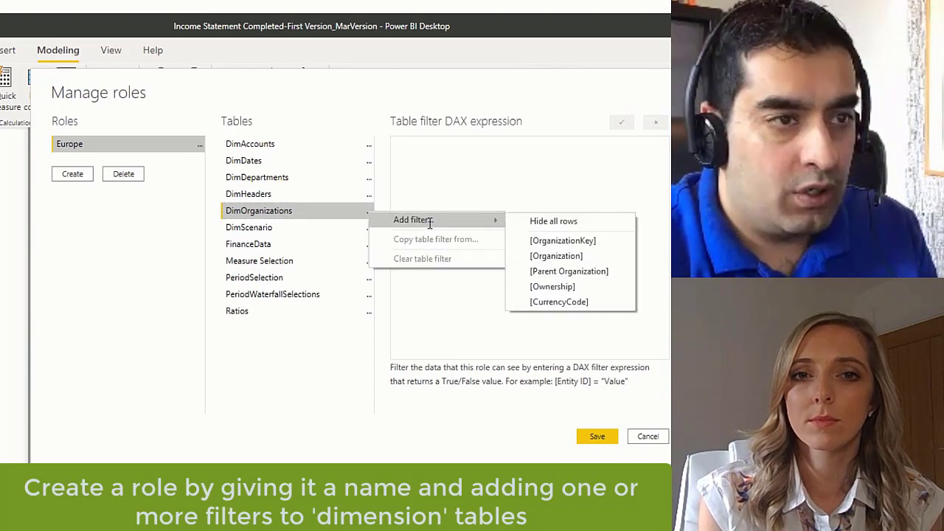
left_click(609, 271)
left_click(514, 148)
key("shift+Right")
key("shift+Right")
key("shift+Right")
key("shift+Right")
key("shift+Right")
key("shift+Right")
key("BackSpace")
type("Eur")
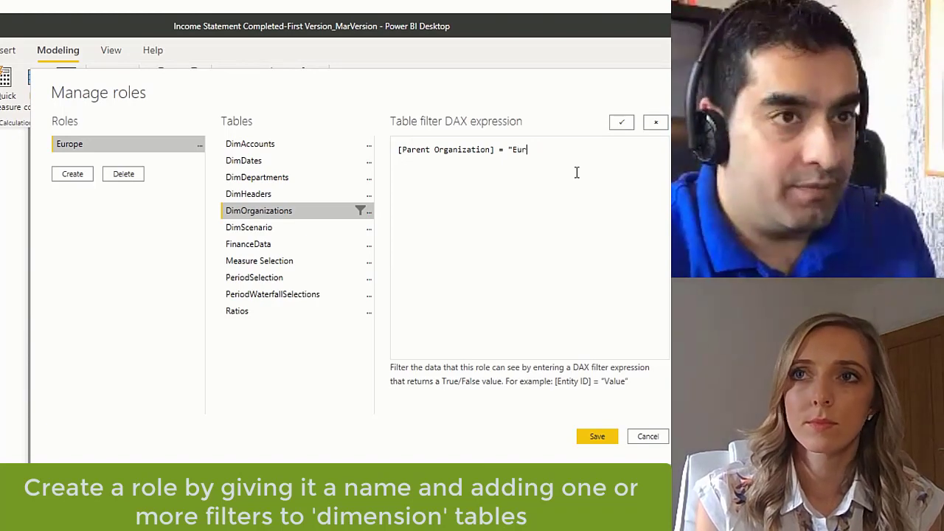
type("opean Operations\"")
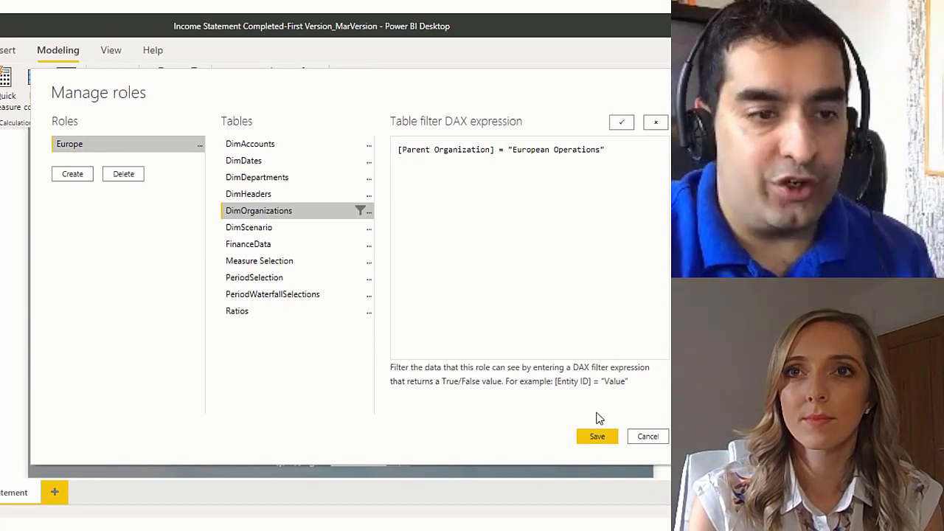
left_click(597, 436)
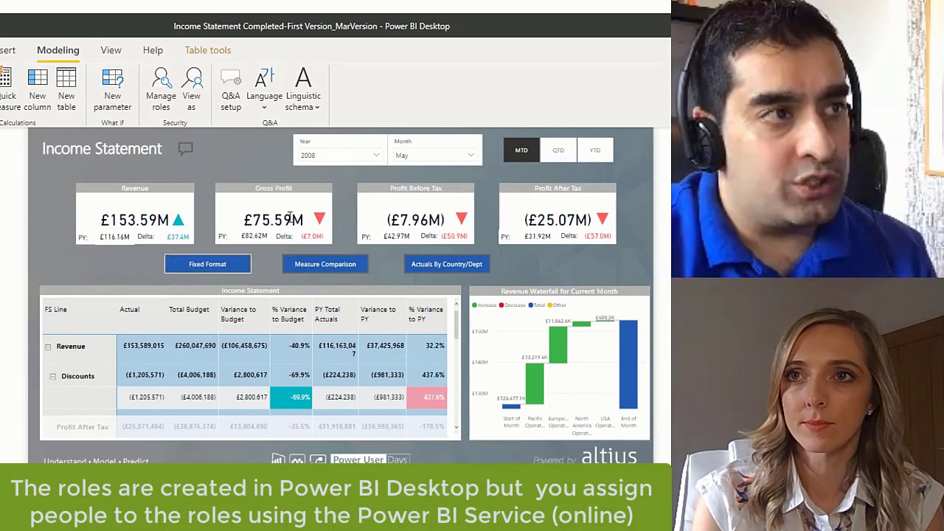
Step: View the income statement report as the Europe role
left_click(193, 111)
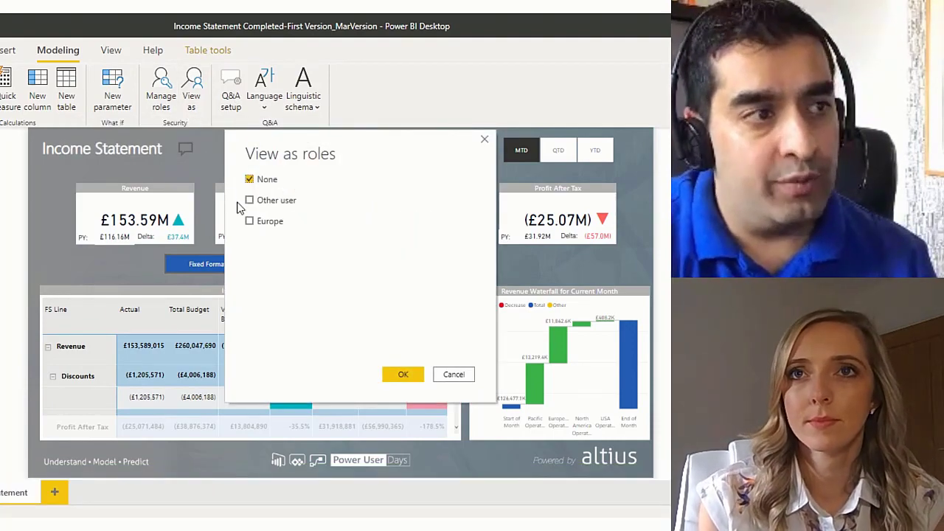
left_click(250, 220)
left_click(394, 372)
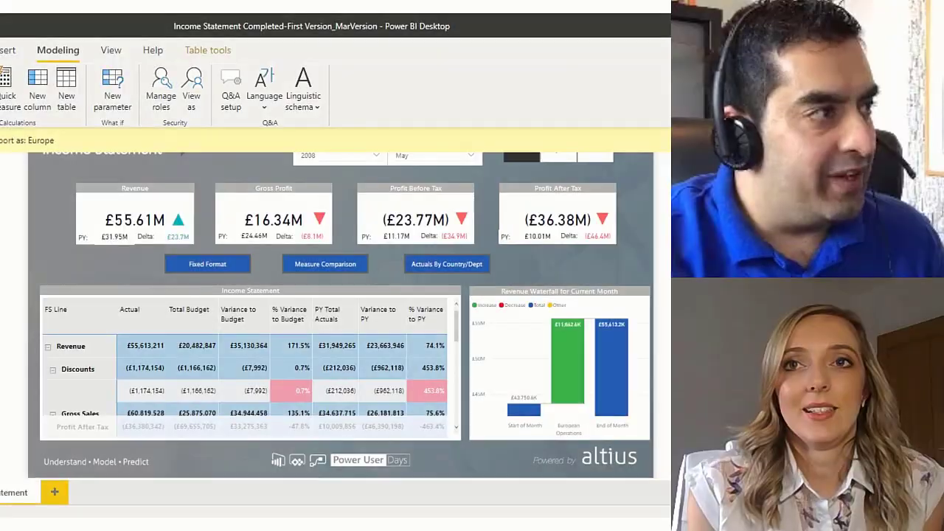
Step: Open the report Income Statement Completed-With Ratios and Storytelling_Mar Version and show its Ratio Analysis page
key("ctrl+o")
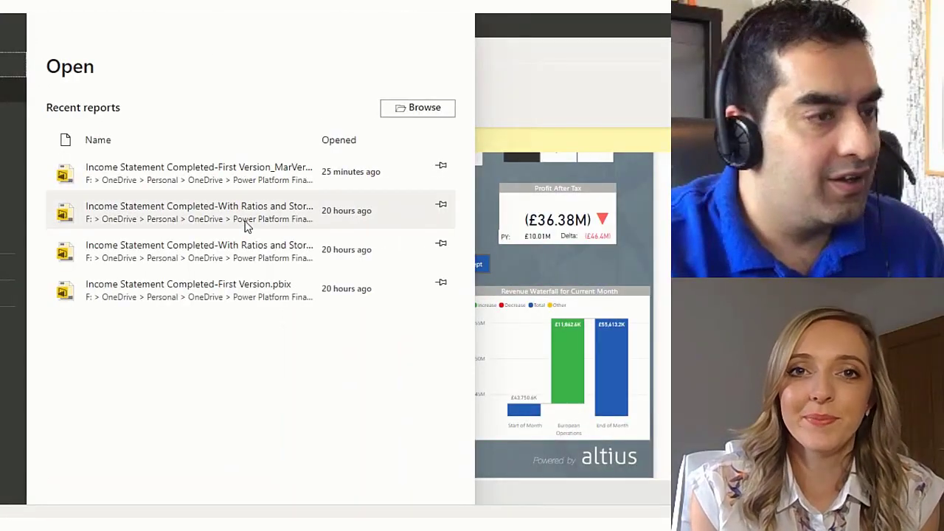
left_click(245, 220)
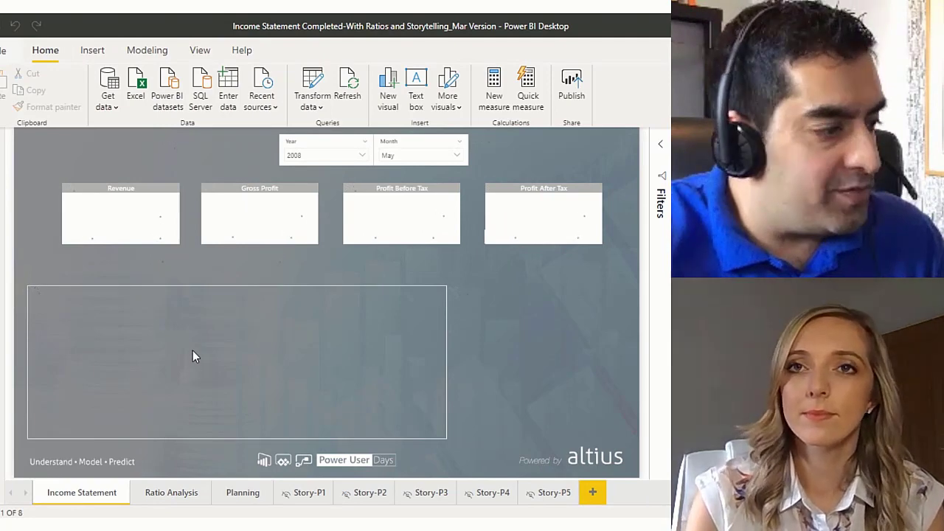
left_click(177, 495)
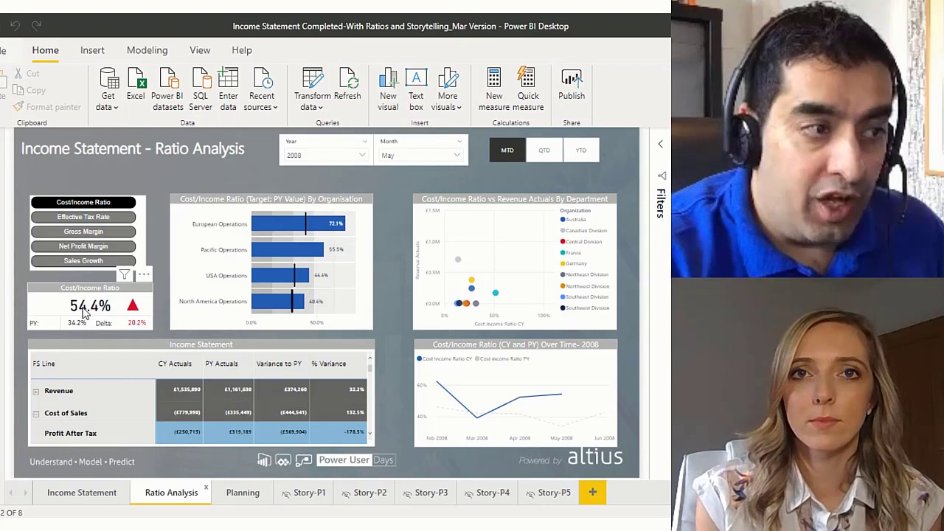
Step: Examine the Cost/Income Ratio card and the current and prior year ratio details of each organisation bar
mouse_move(378, 247)
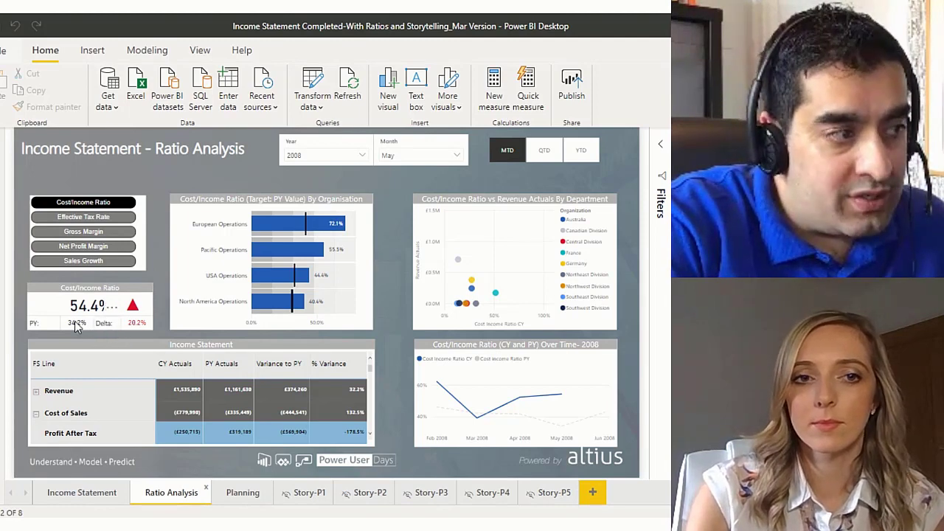
mouse_move(76, 310)
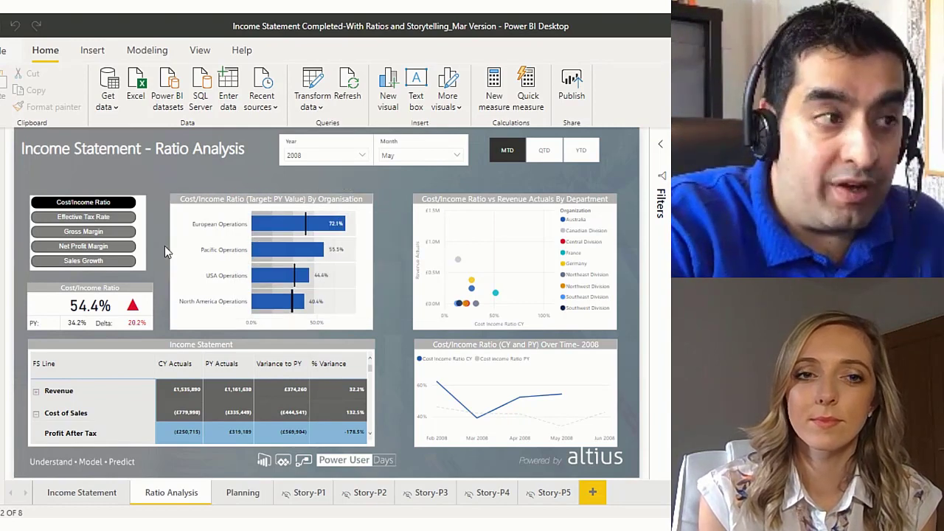
mouse_move(205, 229)
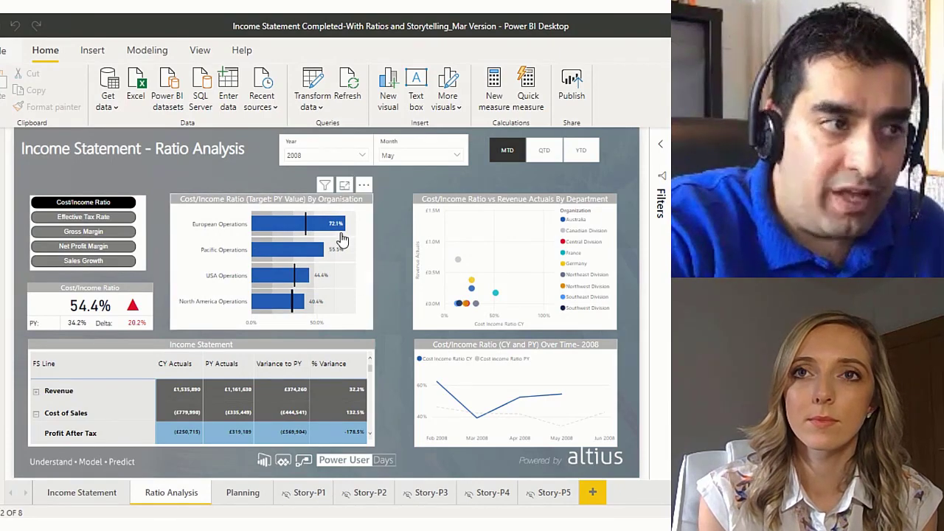
mouse_move(343, 238)
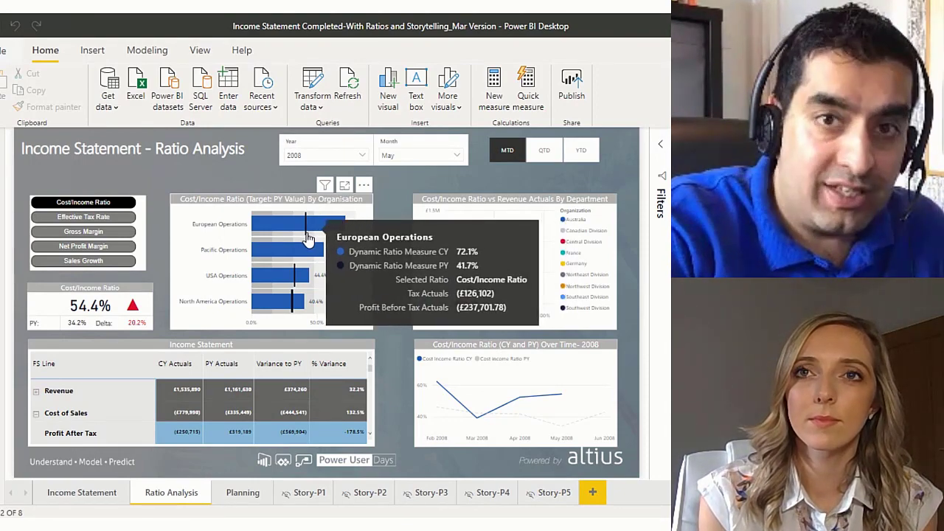
mouse_move(304, 279)
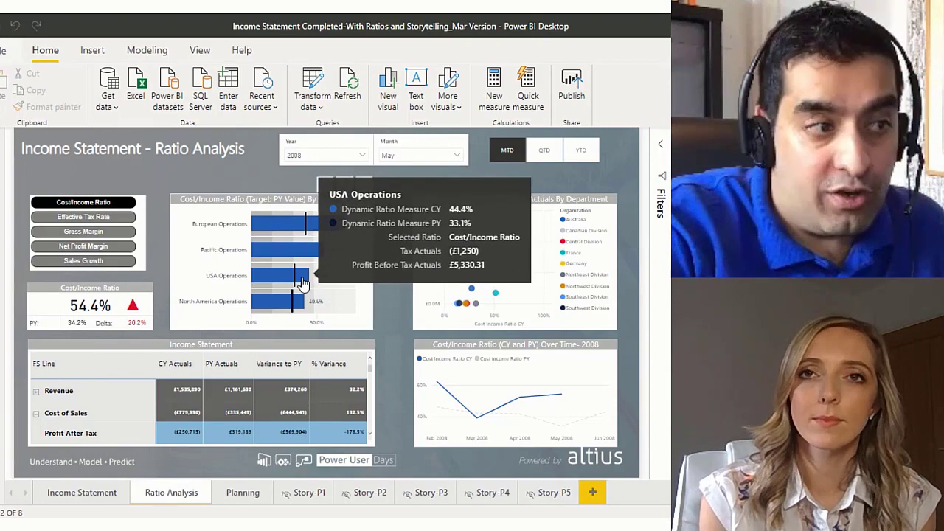
mouse_move(312, 305)
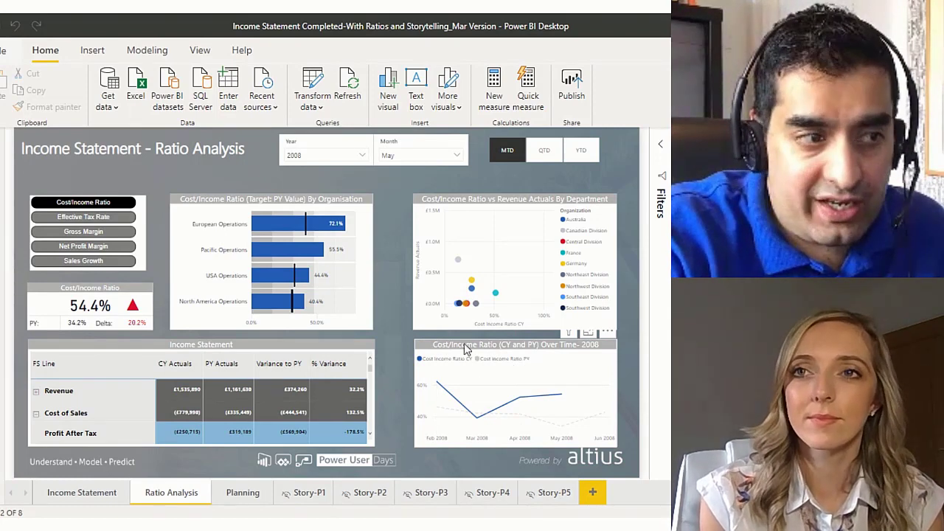
mouse_move(371, 365)
left_mouse_down()
mouse_move(372, 387)
mouse_move(369, 362)
left_mouse_up()
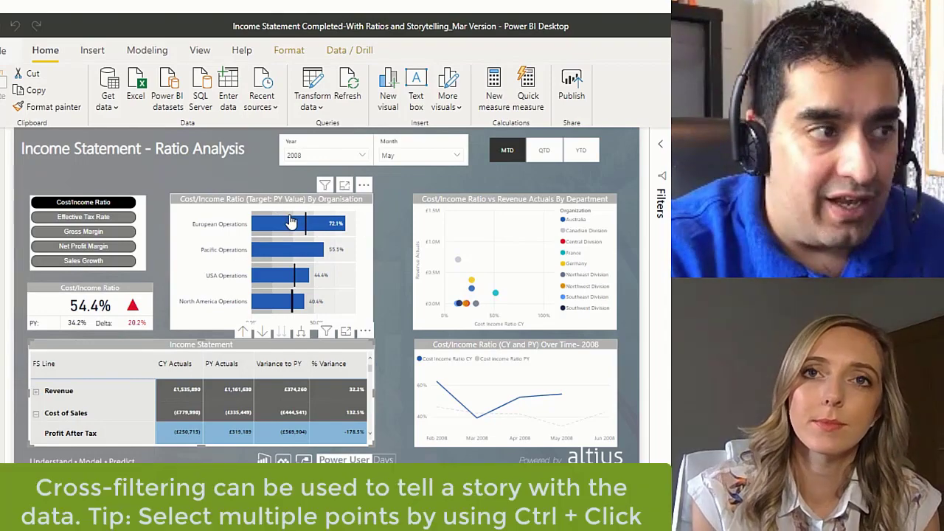
Step: Cross-filter the Ratio Analysis page by European Operations, and by the France Research and Development point in the department scatter chart
mouse_move(331, 230)
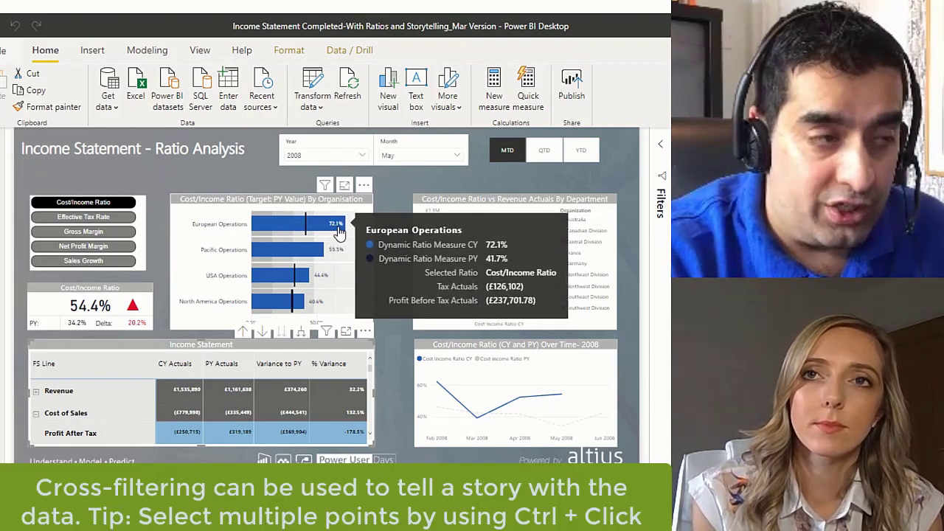
left_click(297, 232)
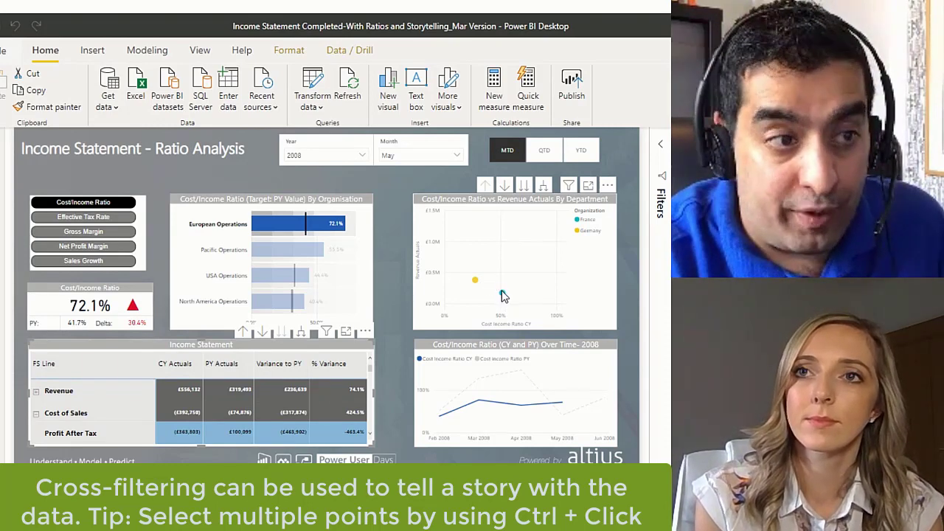
mouse_move(502, 295)
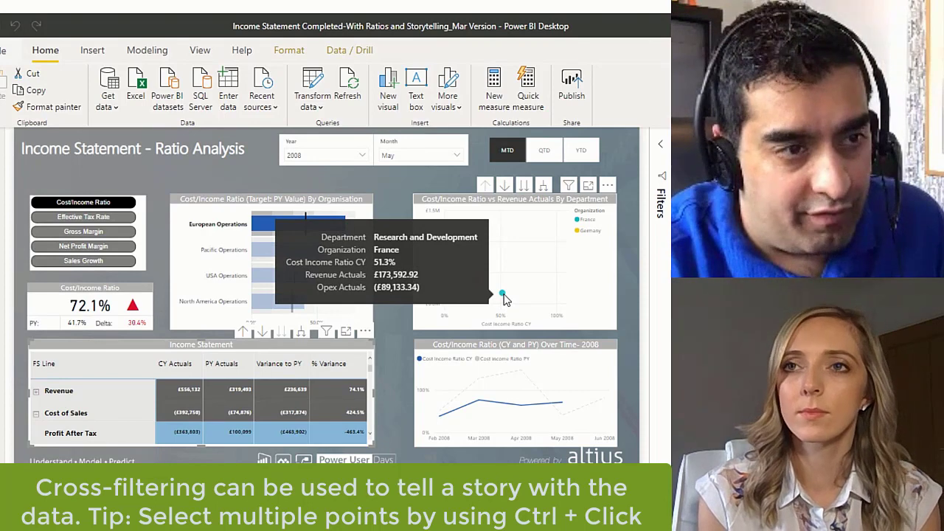
left_click(502, 297)
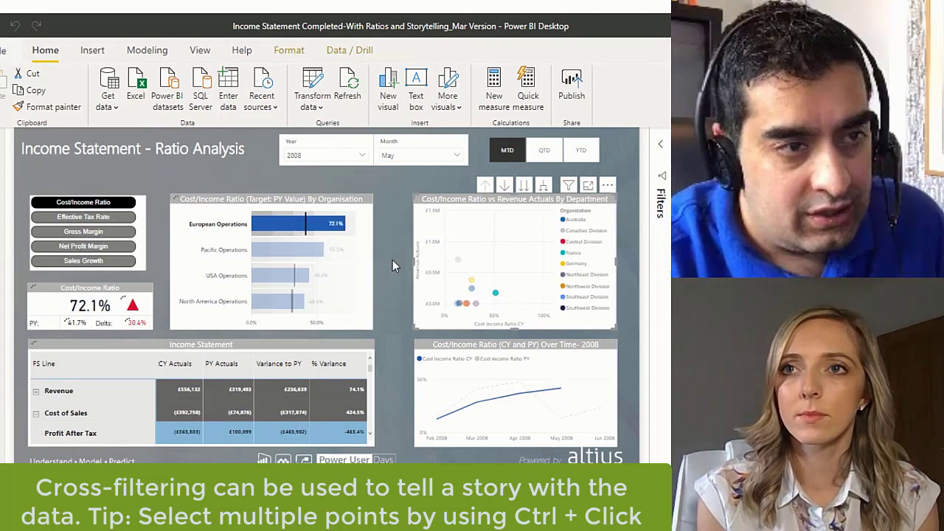
mouse_move(563, 408)
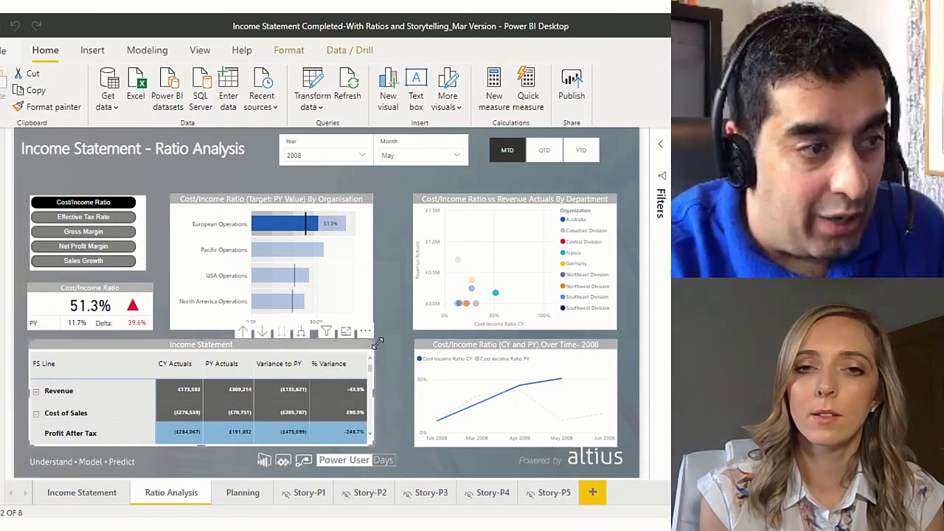
Step: Show the Income Statement matrix in focus mode, and collapse and re-expand its Cost of Sales group
left_click(347, 333)
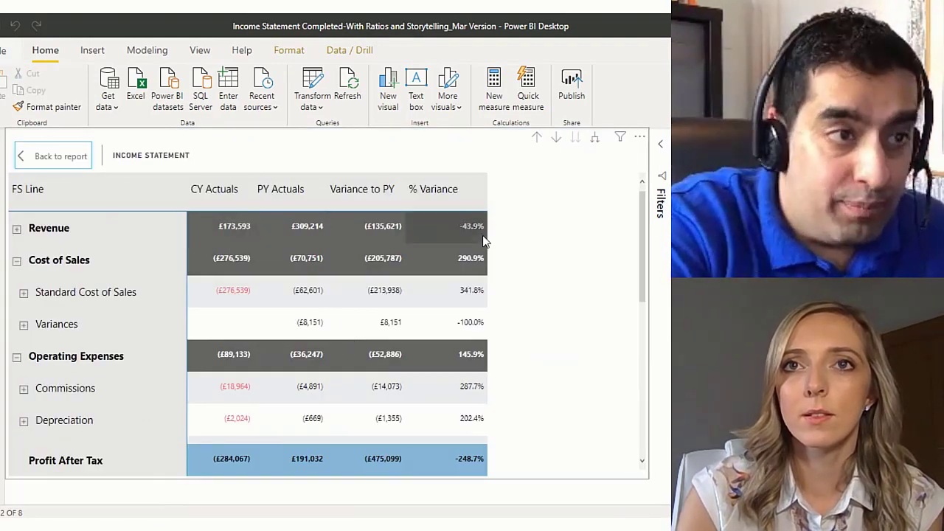
left_click(16, 261)
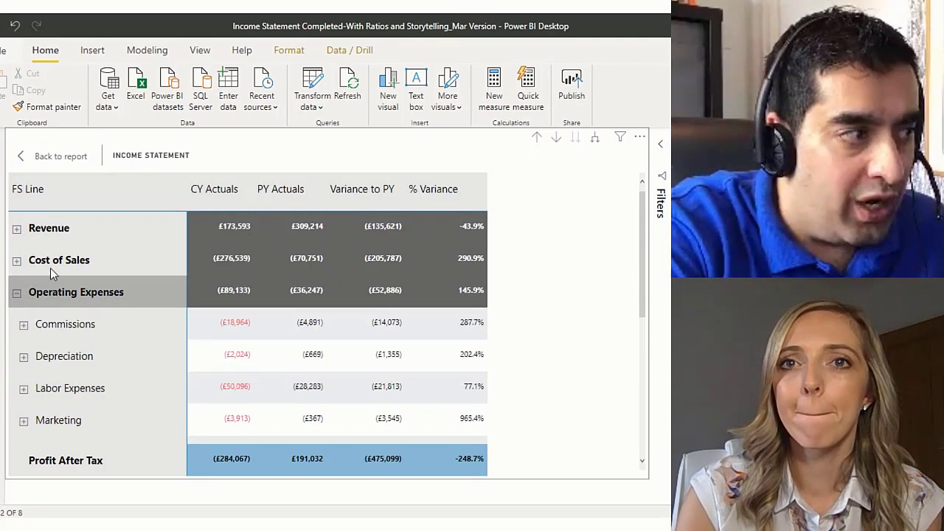
left_click(16, 261)
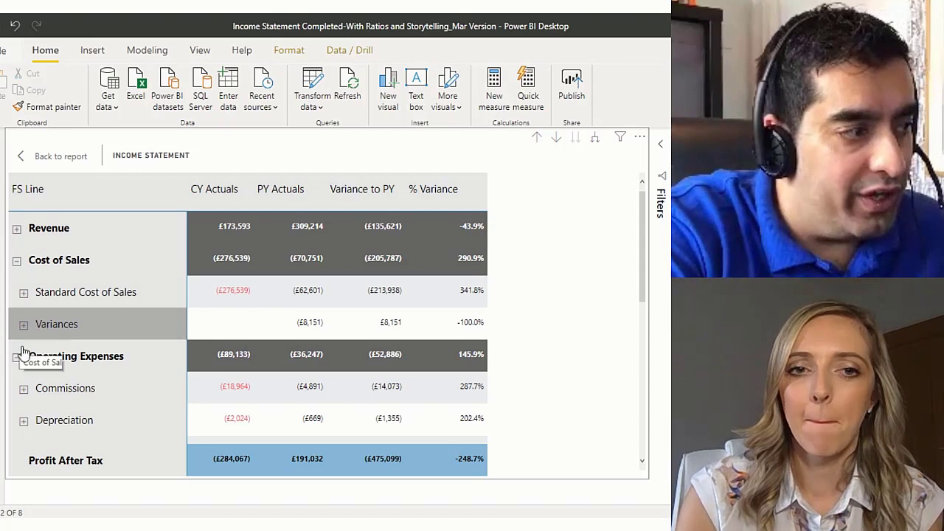
scroll(37, 417, "down", 1)
scroll(37, 418, "down", 1)
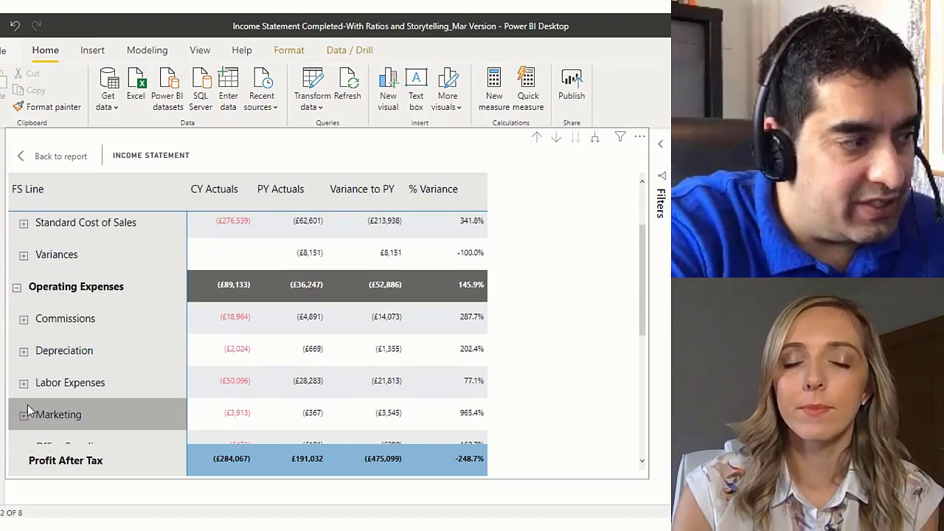
Step: Expand Labor Expenses in the Income Statement matrix to its individual expense lines
left_click(23, 386)
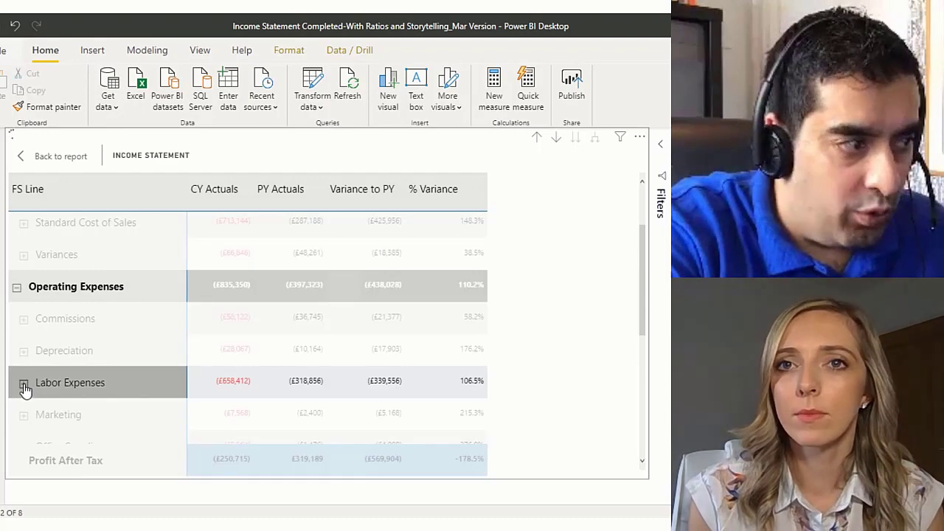
left_click(23, 387)
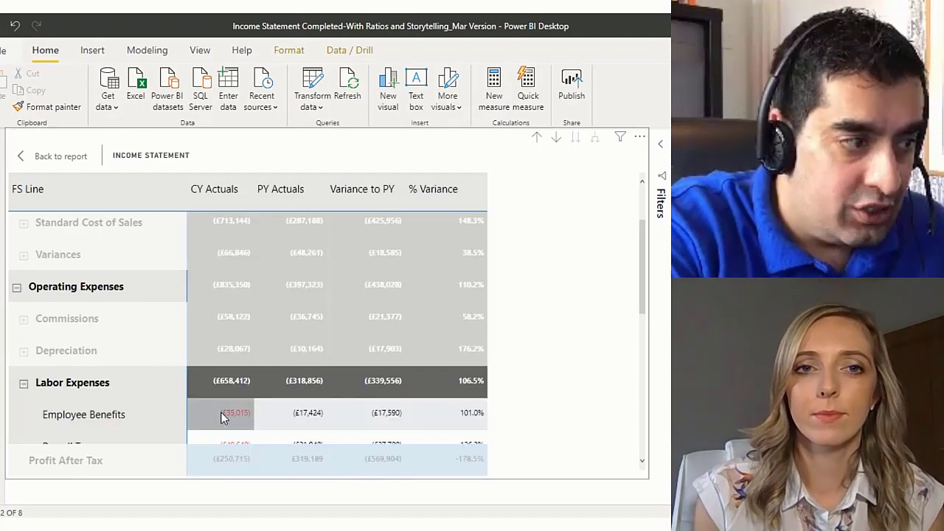
scroll(225, 413, "down", 2)
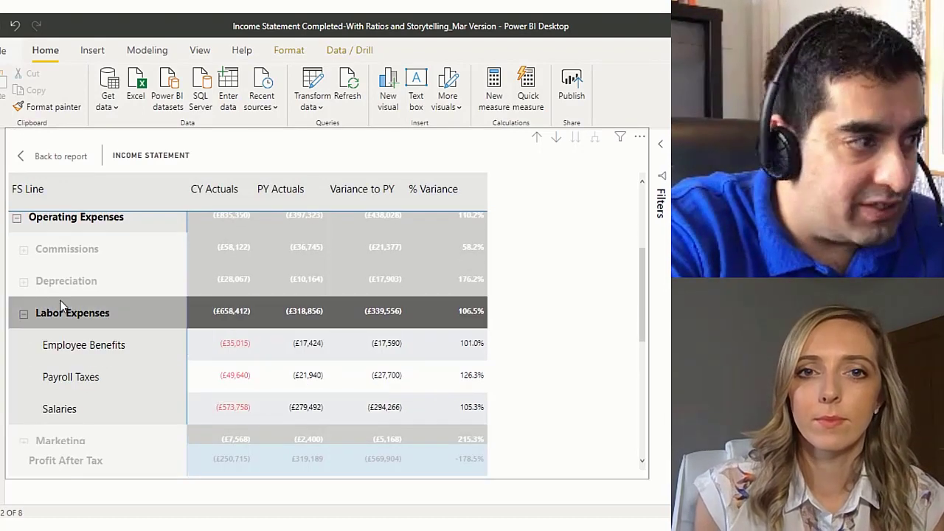
Step: Return to the Ratio Analysis page and reapply the cross-filter for European Operations and France's scatter point
left_click(61, 156)
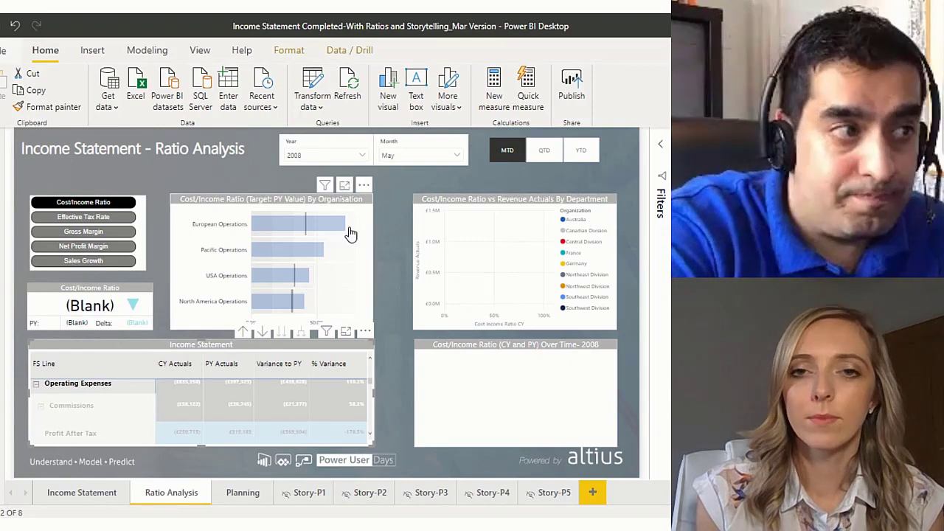
mouse_move(338, 230)
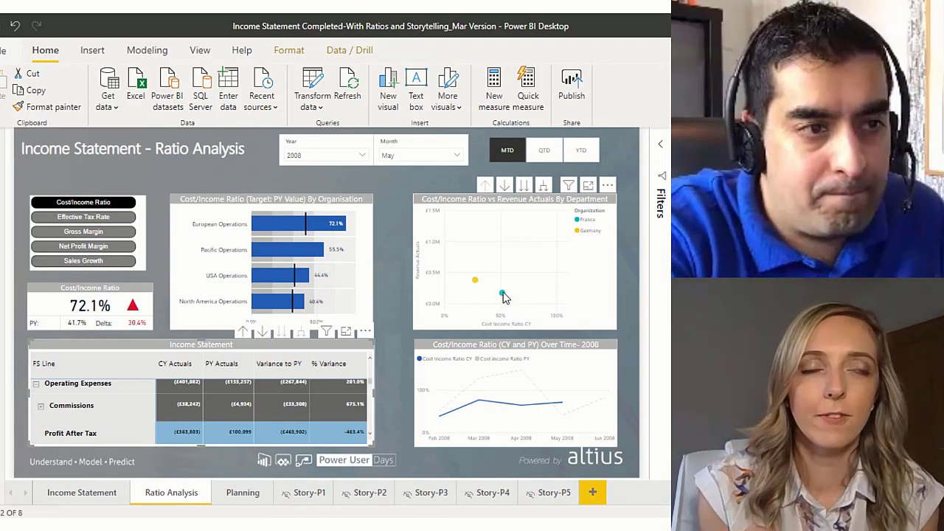
left_click(502, 294)
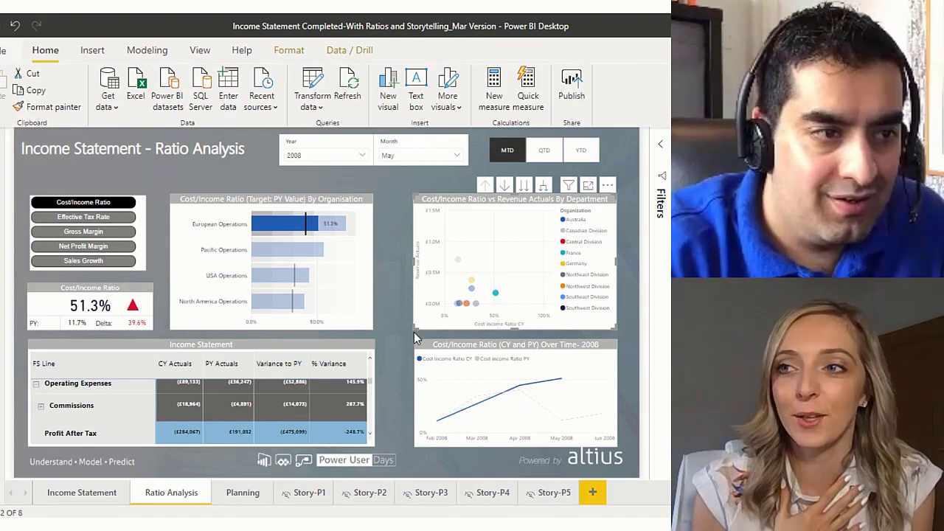
left_click(415, 338)
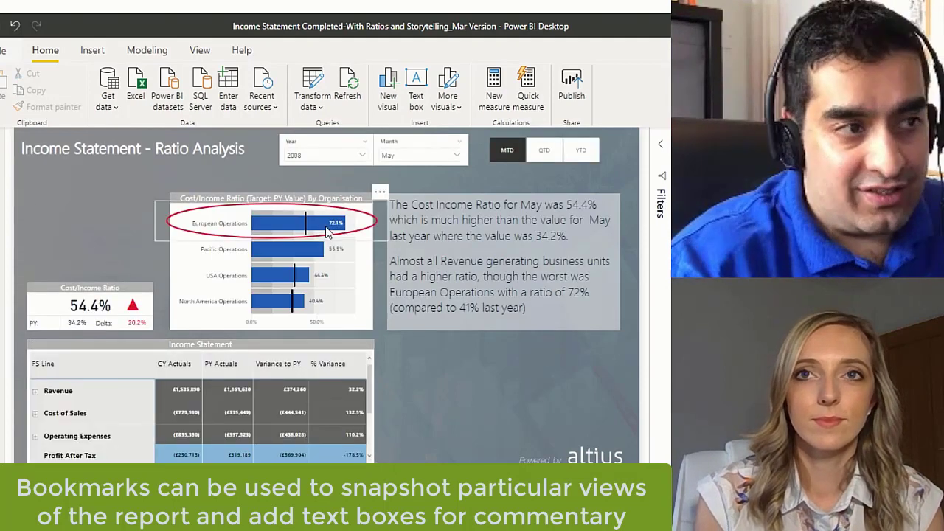
Step: Cross-filter the Story-P1 page by North America Operations and clear that selection
left_click(281, 304)
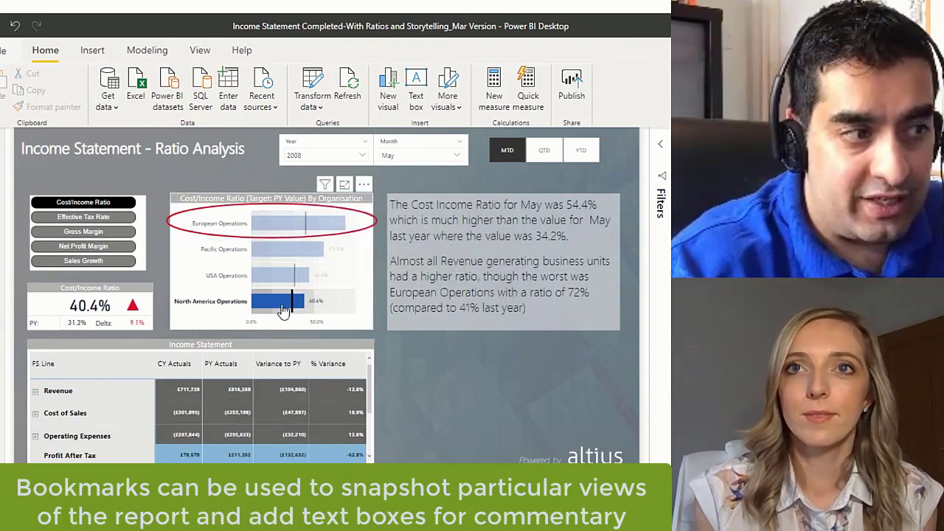
left_click(354, 240)
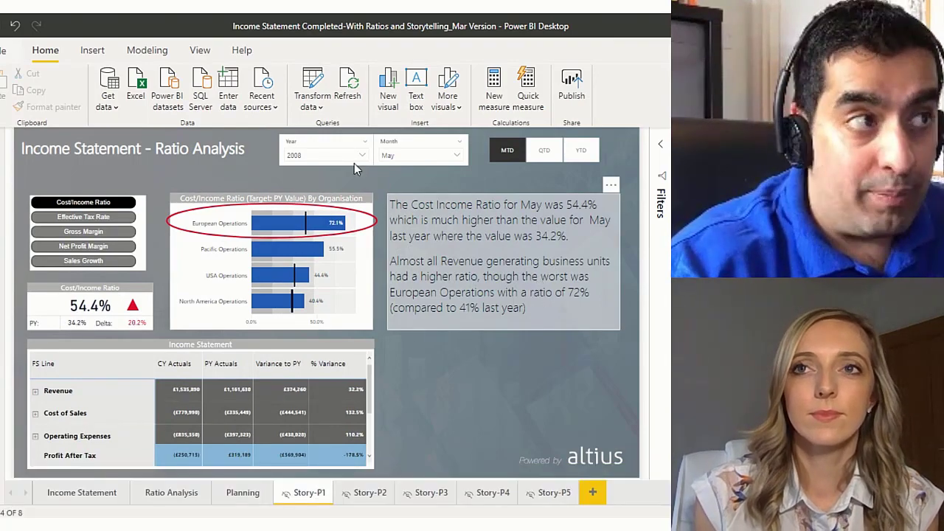
Step: Display the report's bookmarks, expand the cost income story group, and apply the Story-P1 bookmark
left_click(201, 51)
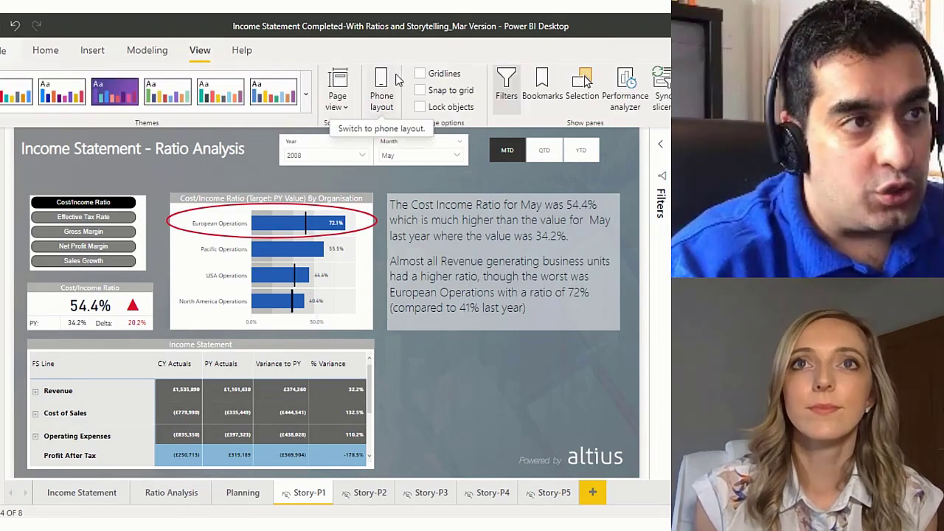
left_click(539, 100)
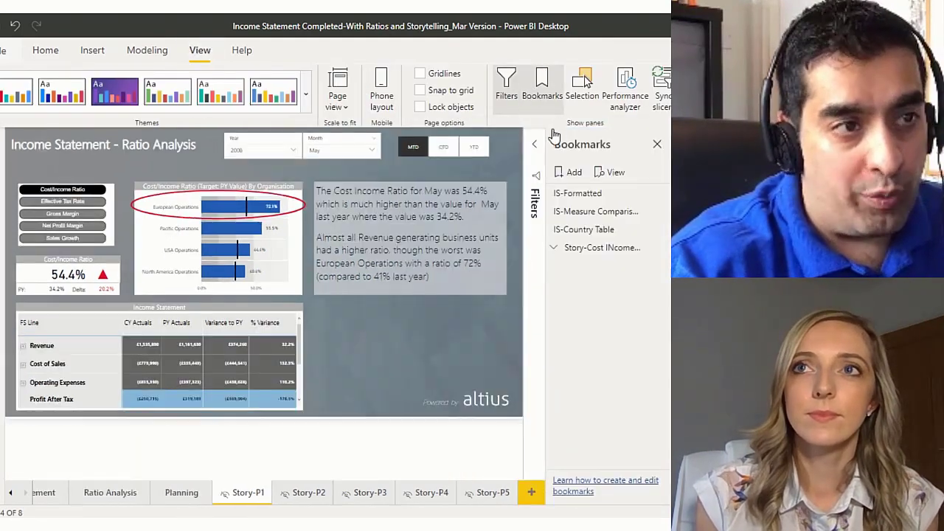
left_click(602, 249)
left_click(597, 267)
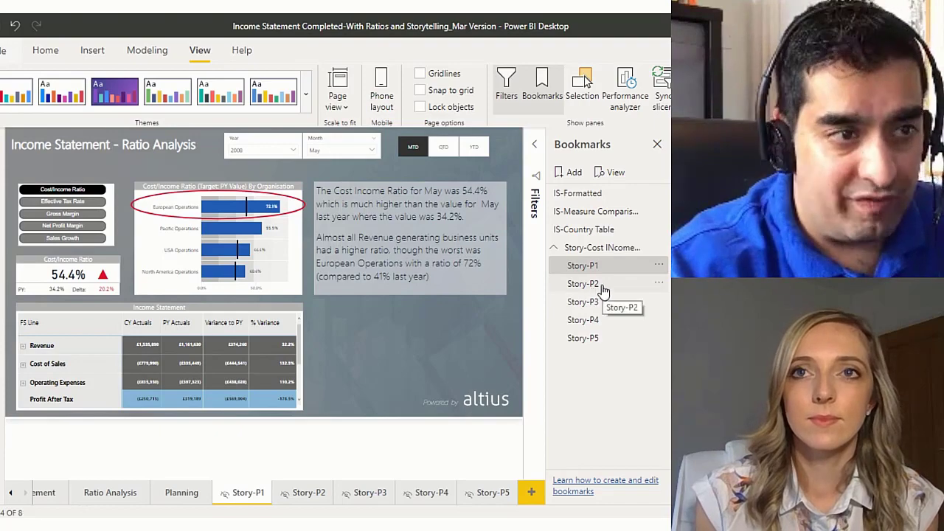
Step: Step through the Story-P2, Story-P3, Story-P4 and Story-P5 bookmarks and read the commentary on each page
left_click(604, 288)
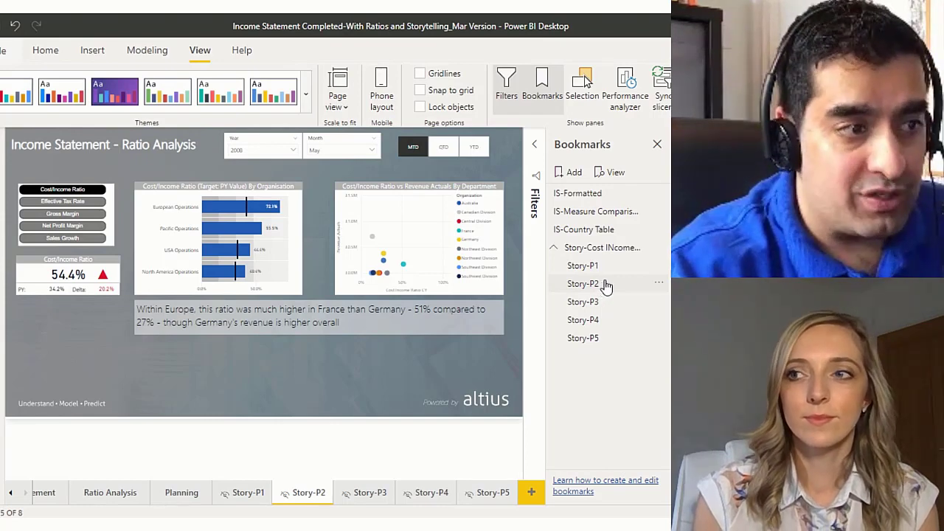
left_click(583, 302)
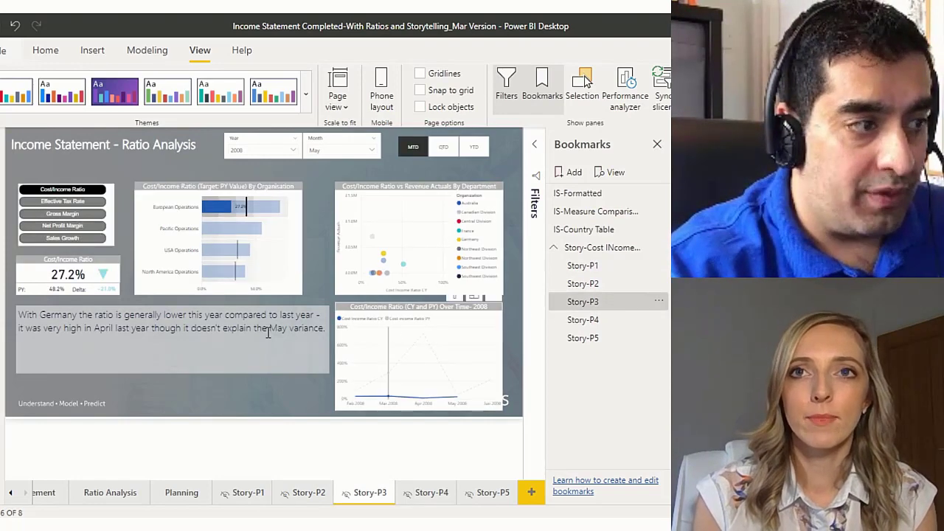
left_click(632, 325)
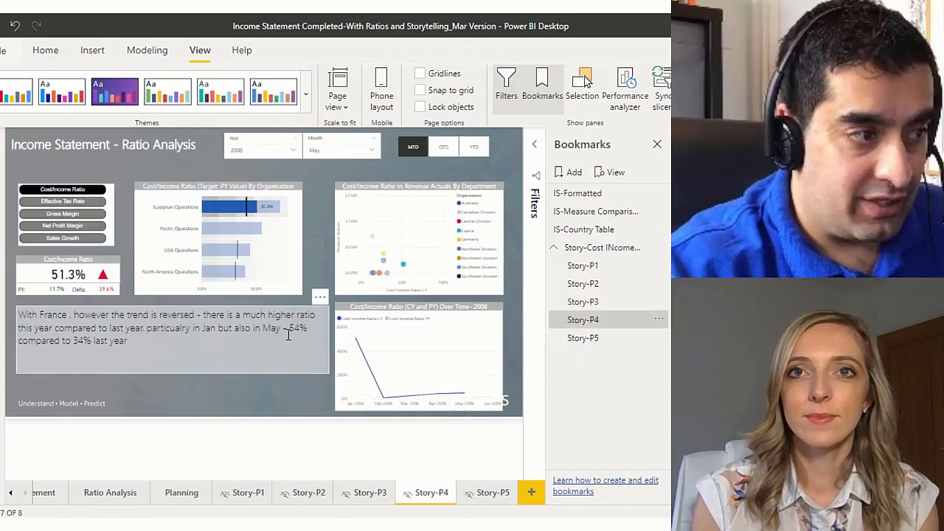
left_click(590, 340)
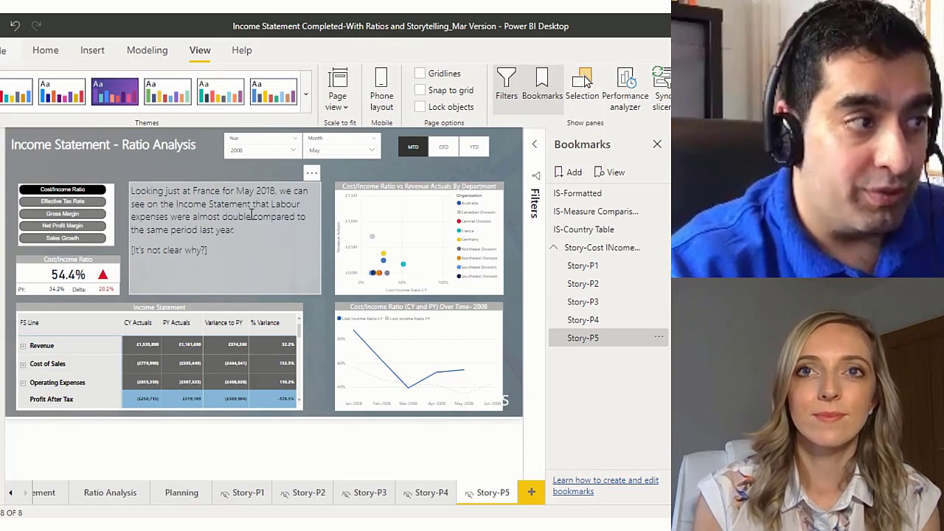
Step: Delete the bracketed note "[It's not clear why?]" from the commentary text box on the Story-P5 page
left_click_drag(251, 253, 133, 254)
left_click_drag(209, 251, 140, 251)
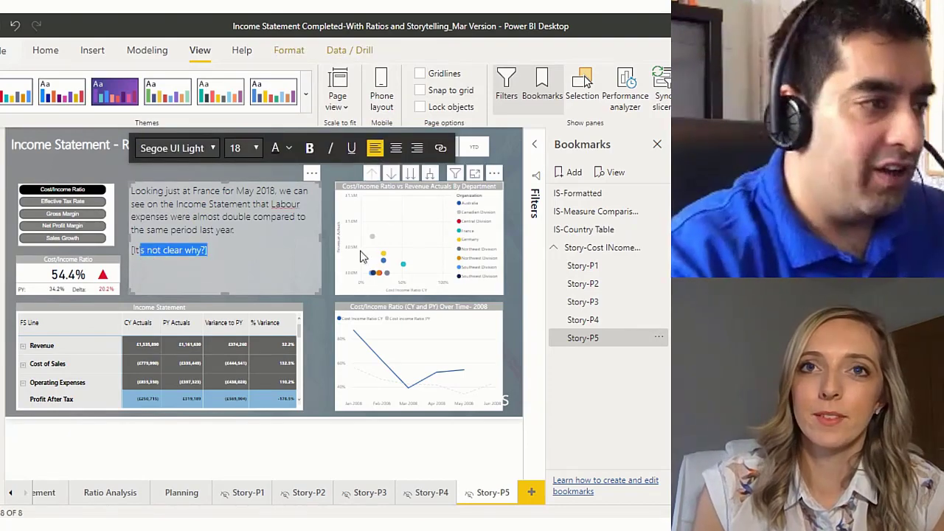
left_click(247, 253)
key("BackSpace")
key("BackSpace")
key("BackSpace")
key("BackSpace")
key("BackSpace")
key("BackSpace")
key("BackSpace")
key("BackSpace")
key("BackSpace")
key("BackSpace")
key("BackSpace")
key("BackSpace")
key("BackSpace")
key("BackSpace")
key("BackSpace")
key("BackSpace")
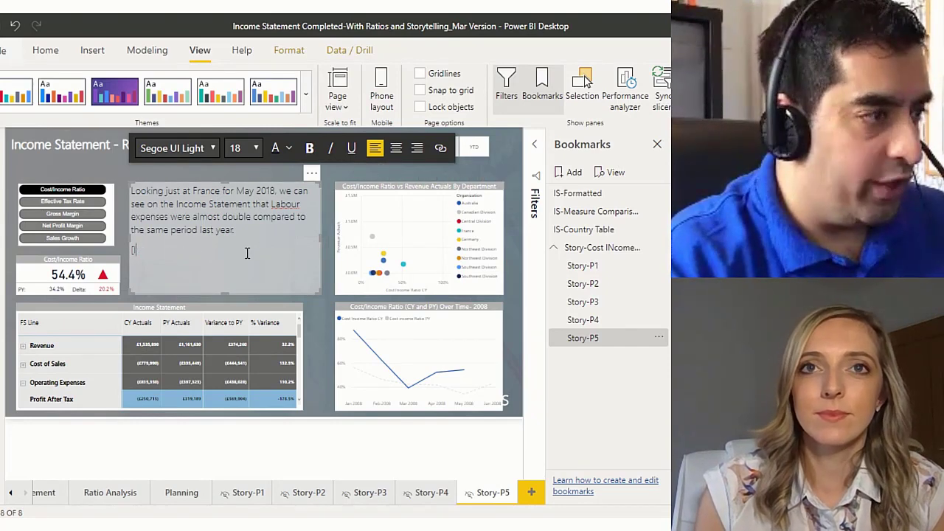
key("BackSpace")
key("BackSpace")
key("BackSpace")
key("BackSpace")
key("BackSpace")
Step: Add the paragraph "This was due to staff shortages in the Paris office" at size 18 below the existing Story-P5 commentary
type("This")
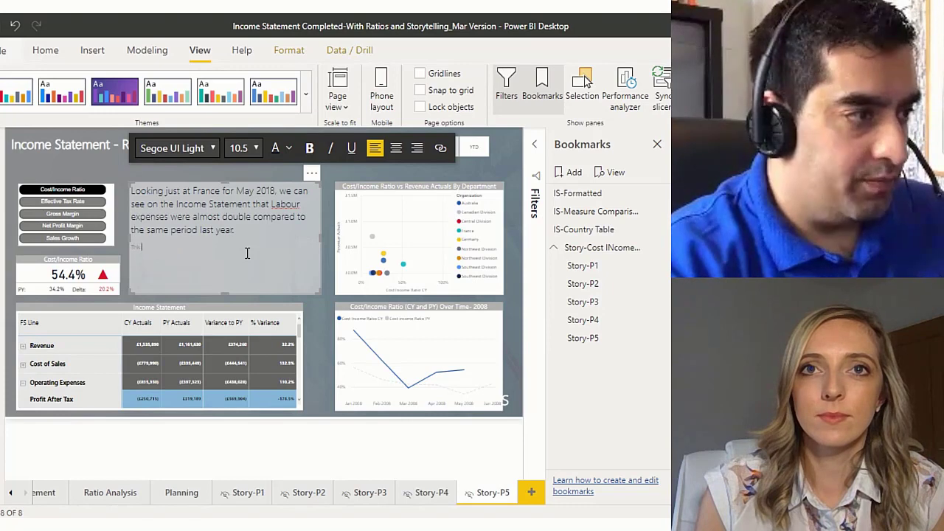
key("BackSpace")
key("BackSpace")
key("BackSpace")
key("Return")
type("This was d")
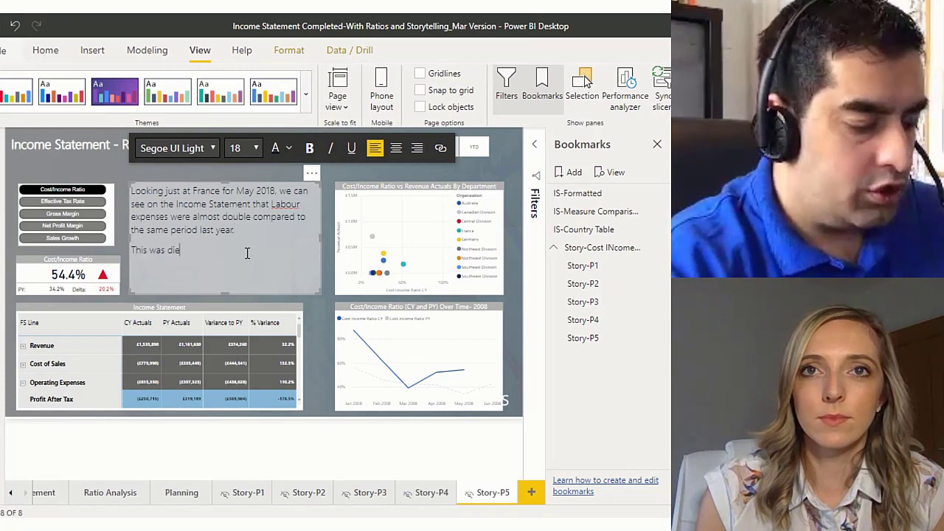
type("ue to s")
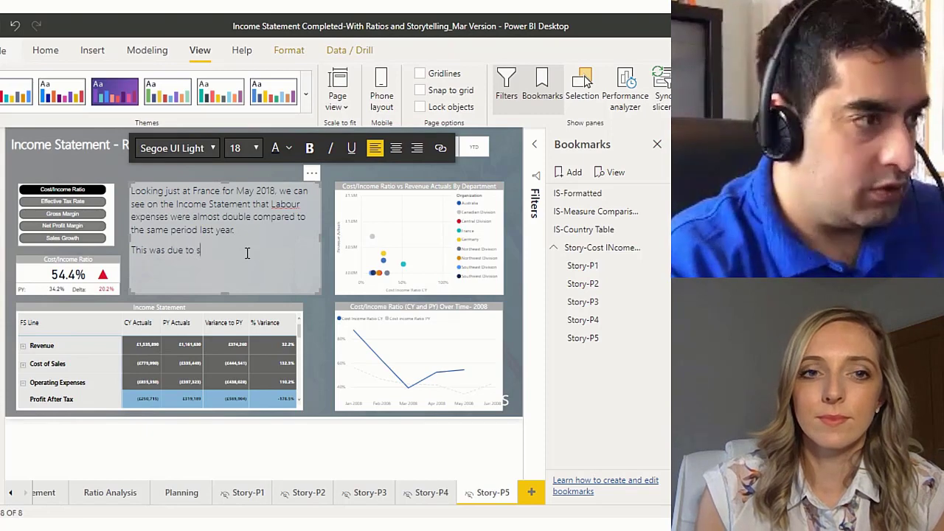
type("taff shortages in teh par")
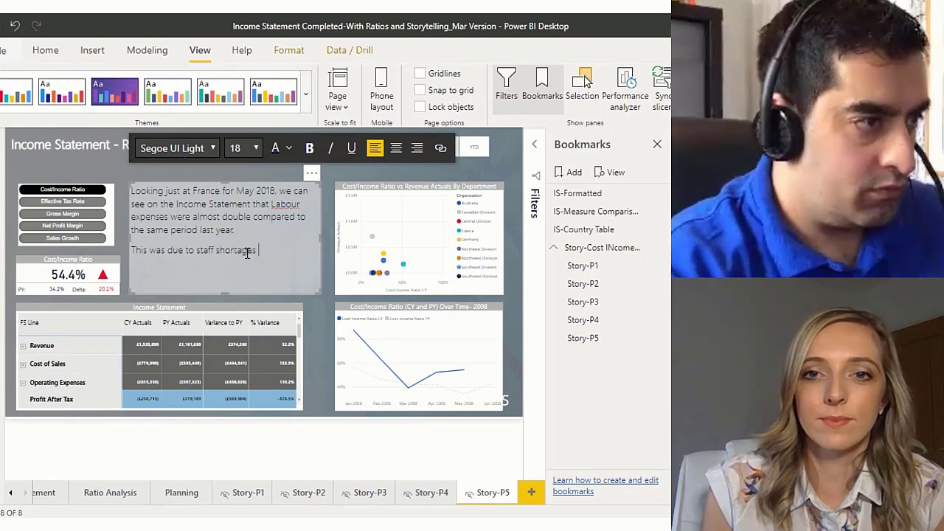
key("BackSpace")
key("BackSpace")
key("BackSpace")
key("BackSpace")
key("BackSpace")
key("BackSpace")
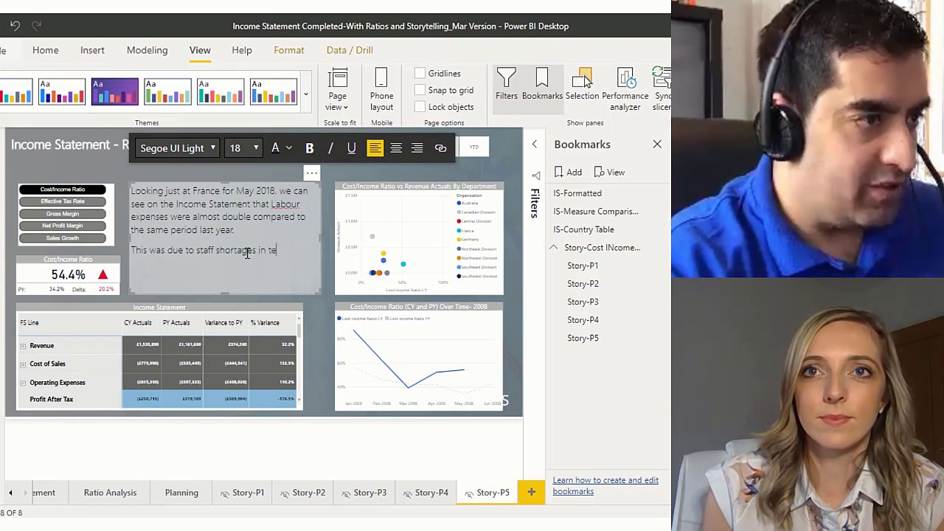
type("he Paris o")
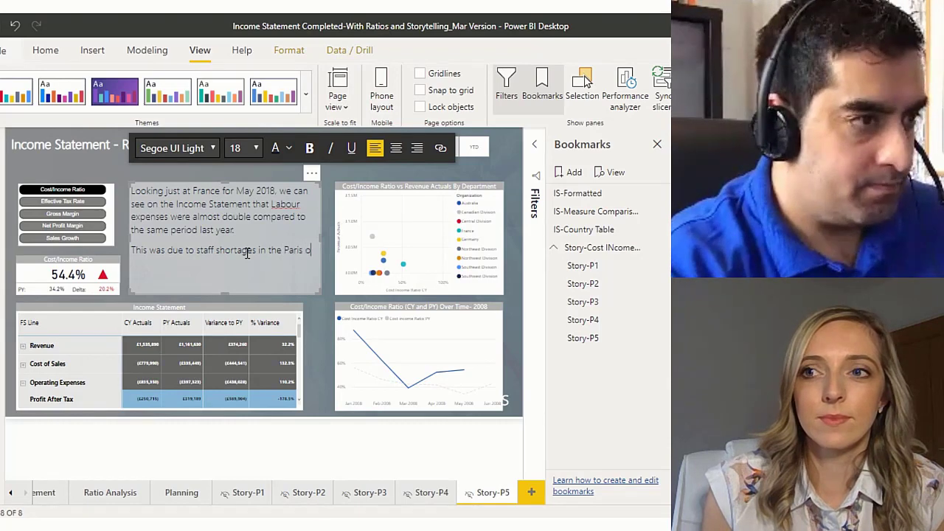
type("ffice.")
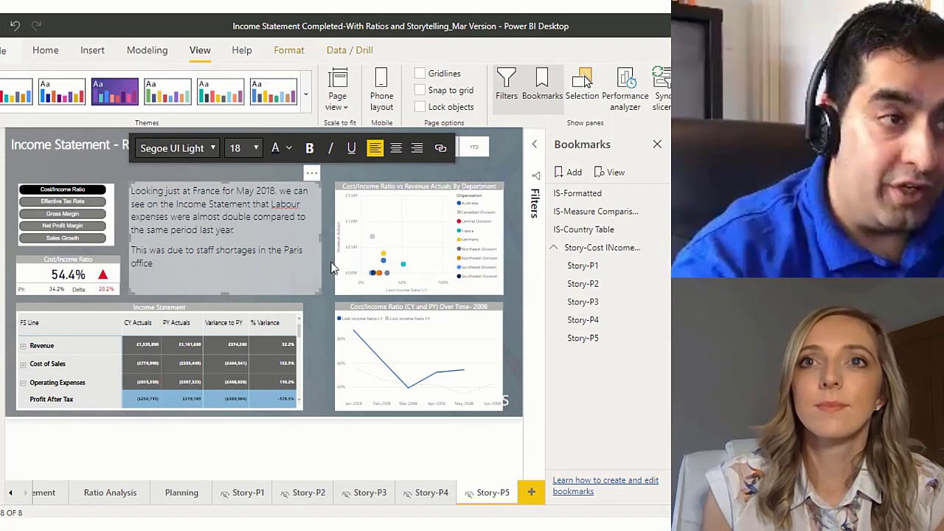
Step: Switch the Story-P5 page's period selection to YTD
left_click(476, 146)
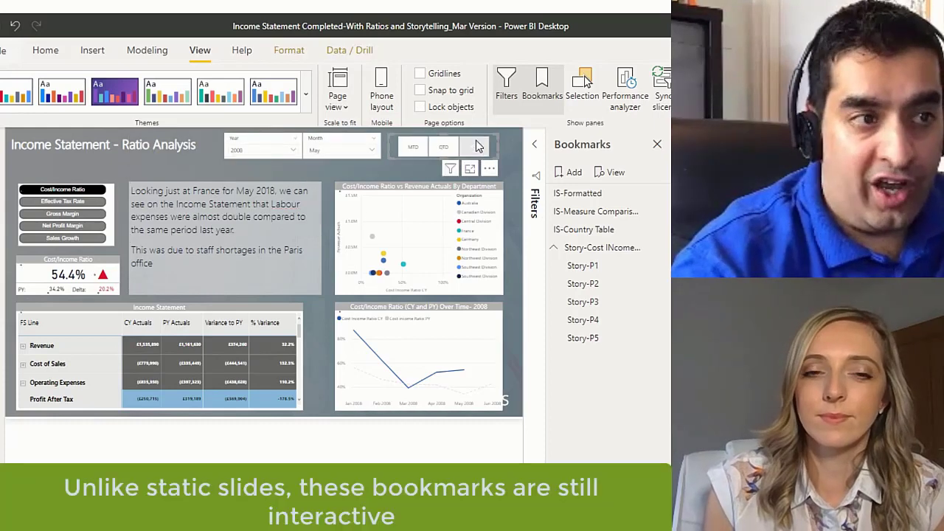
left_click(476, 146)
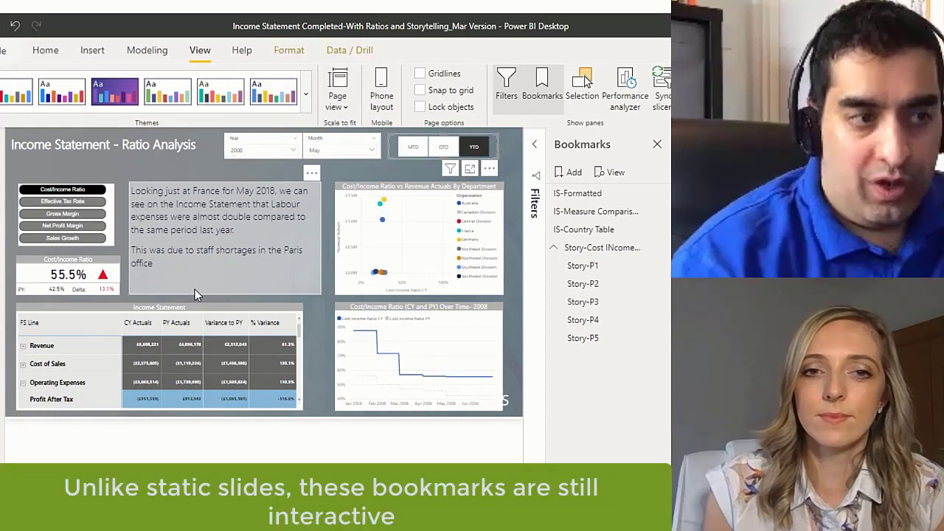
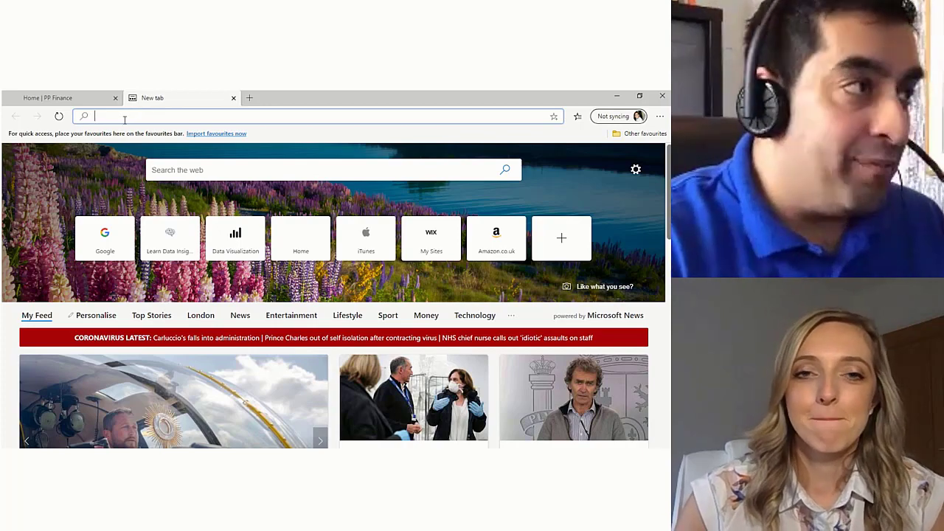
type("www.go")
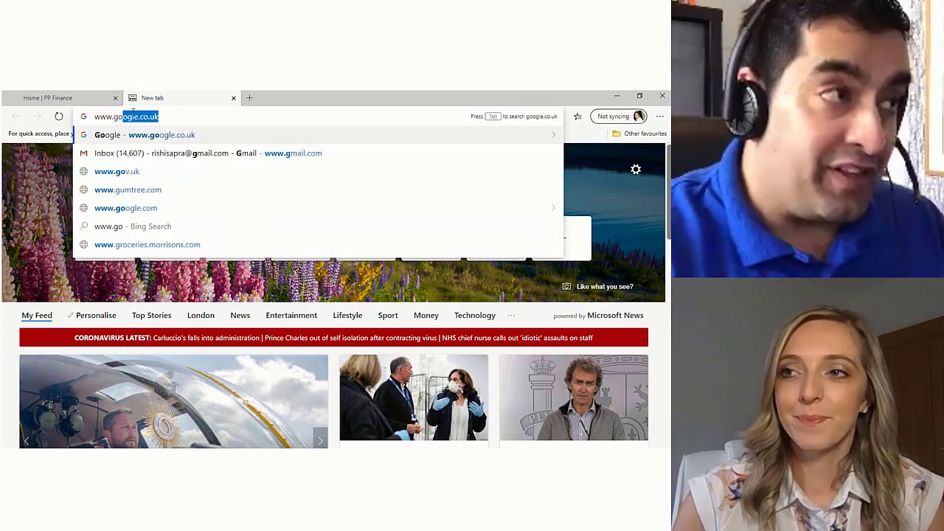
type("ogle")
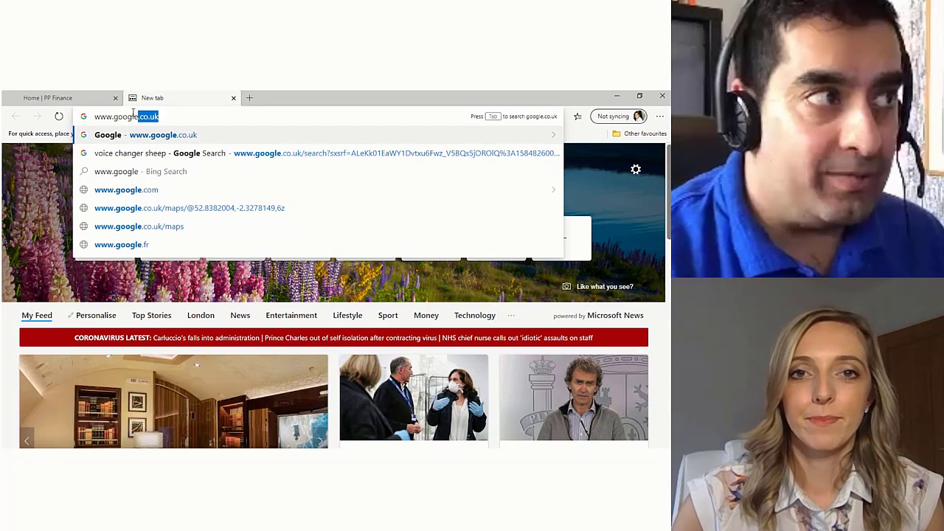
key("BackSpace")
key("BackSpace")
key("BackSpace")
key("BackSpace")
key("BackSpace")
key("BackSpace")
key("BackSpace")
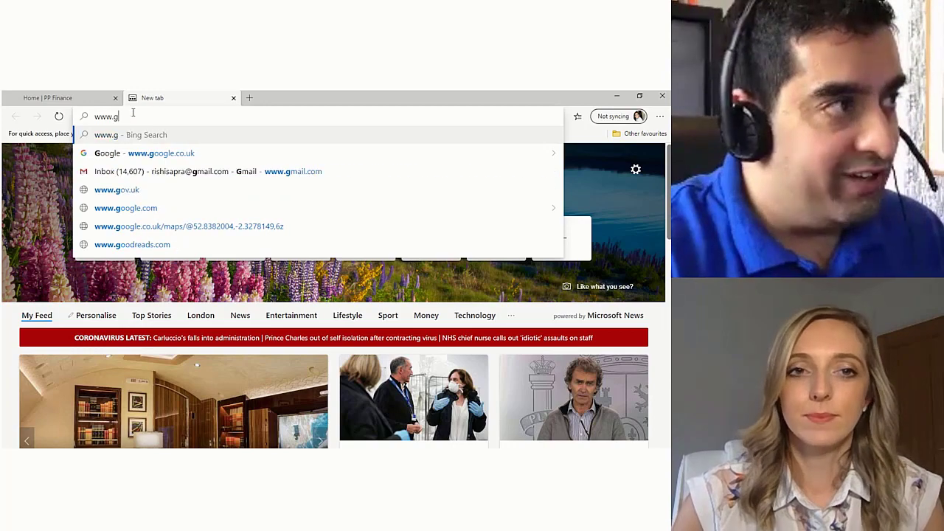
type("power")
key("BackSpace")
key("BackSpace")
key("BackSpace")
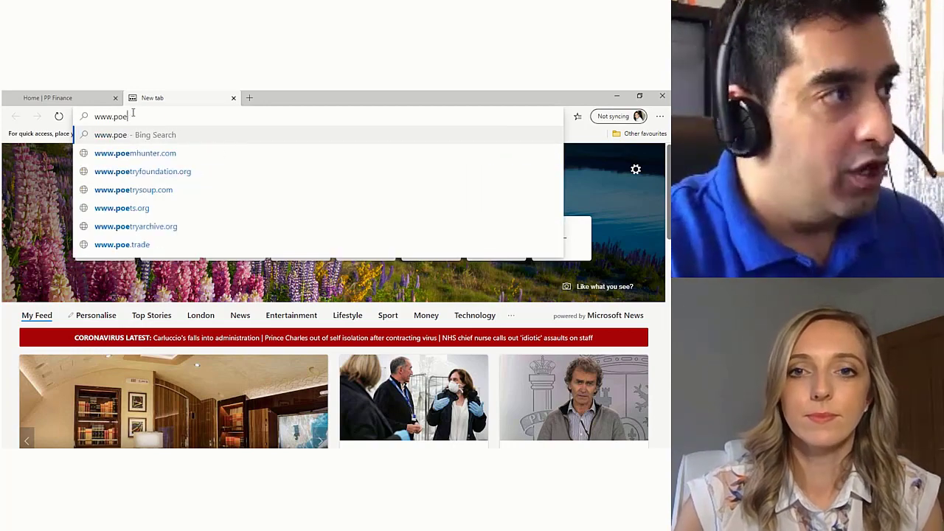
type("wer")
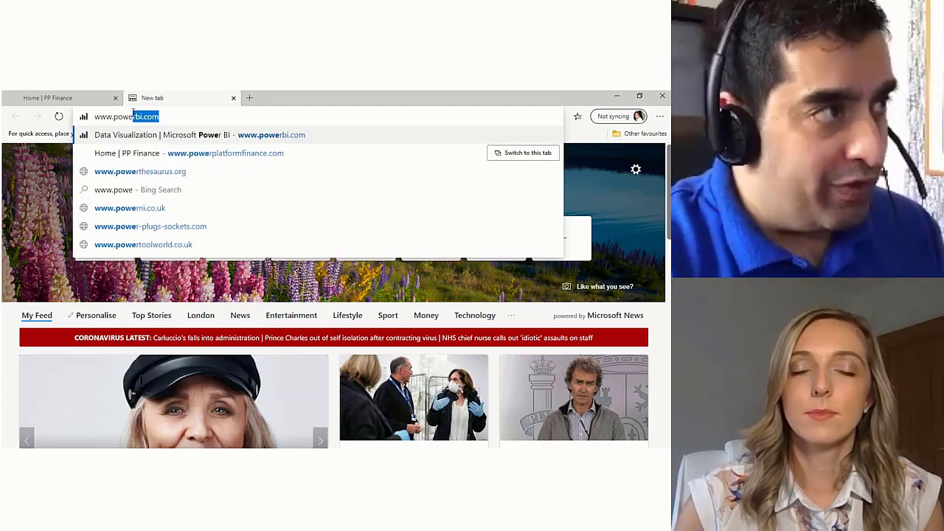
type("bi.co")
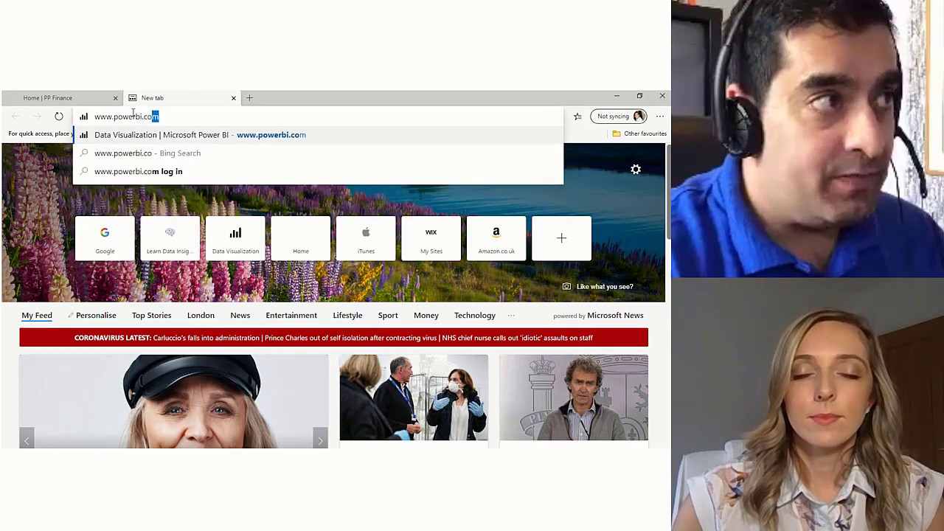
type("m")
key("Return")
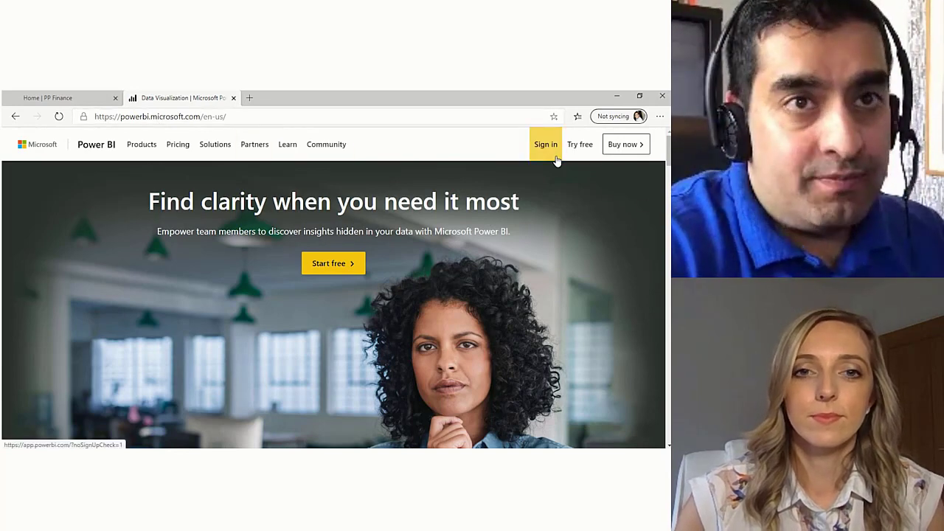
left_click(554, 151)
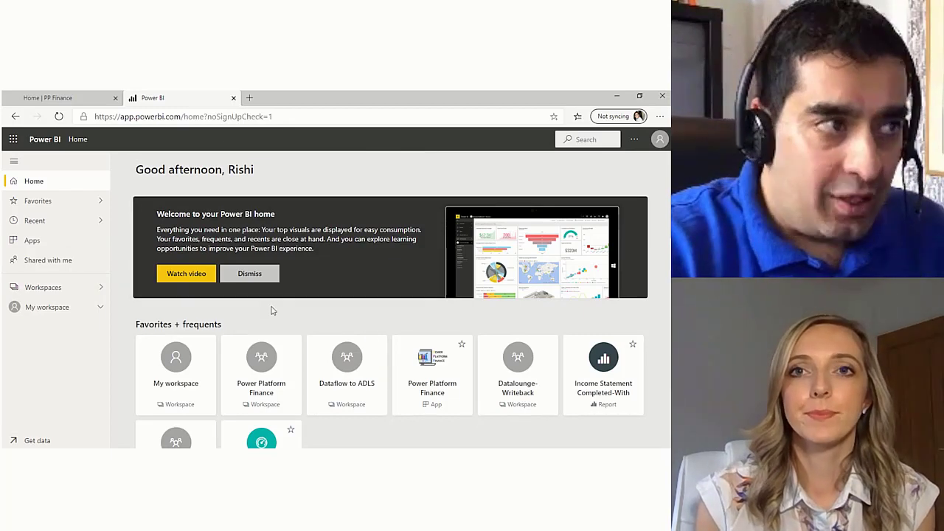
Step: Display the list of available workspaces and examine the form for creating a workspace
left_click(81, 293)
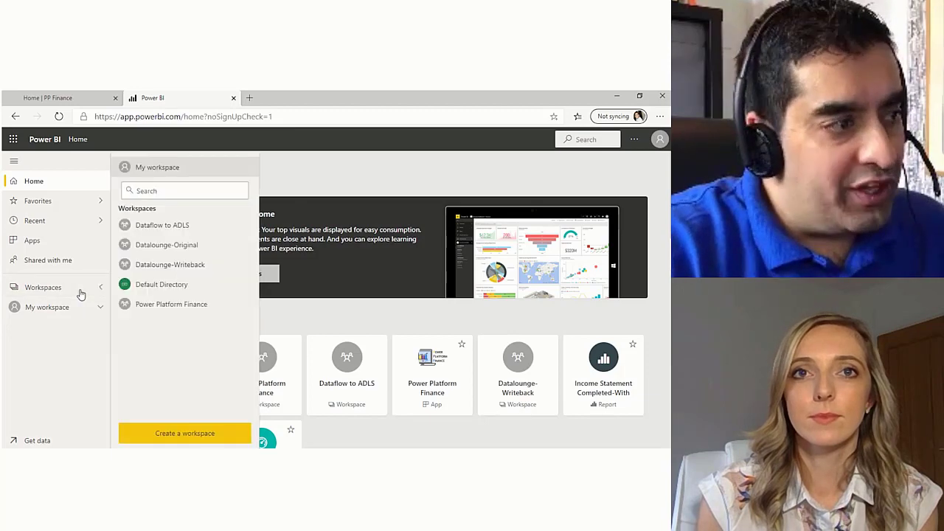
left_click(87, 291)
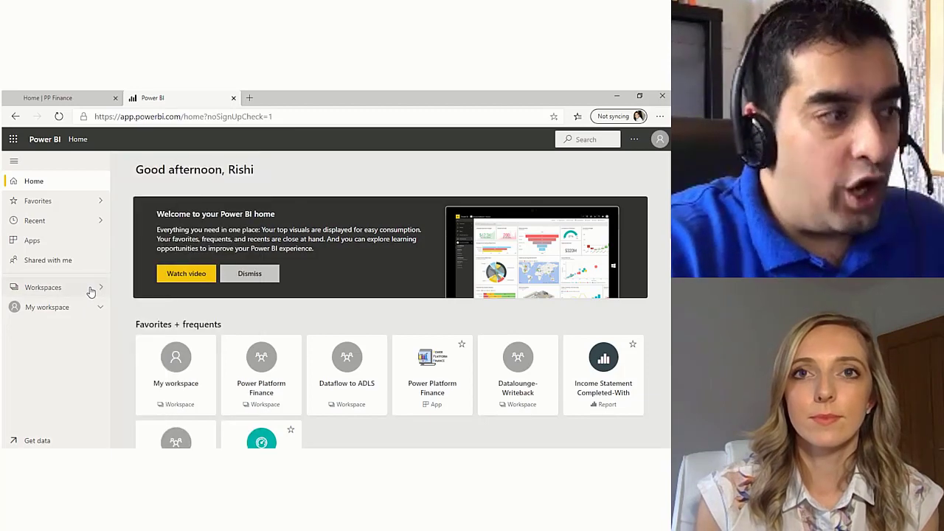
left_click(92, 291)
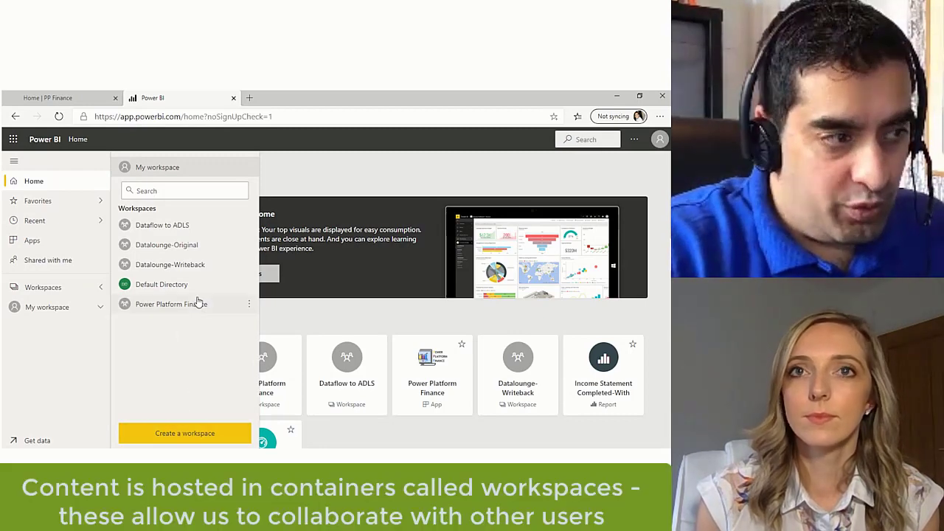
left_click(185, 433)
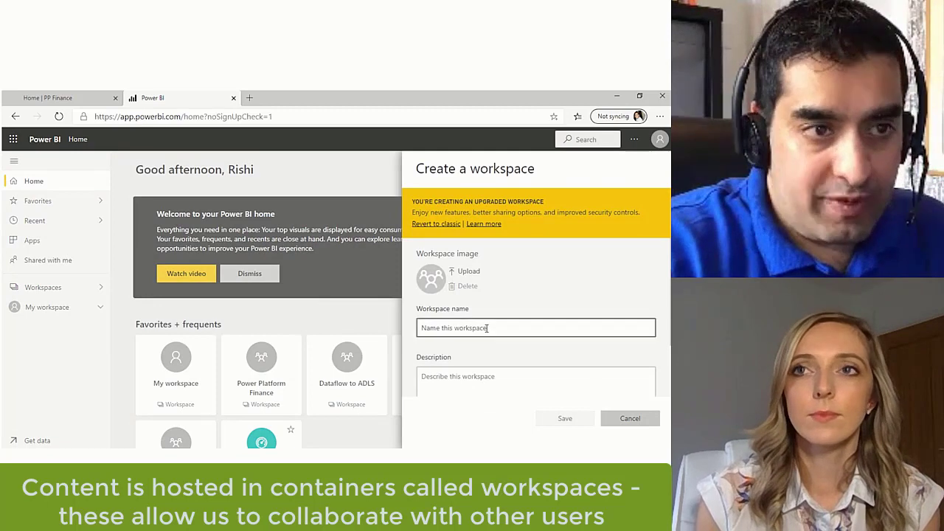
Step: Leave the new workspace form and open the Power Platform Finance workspace
left_click(76, 309)
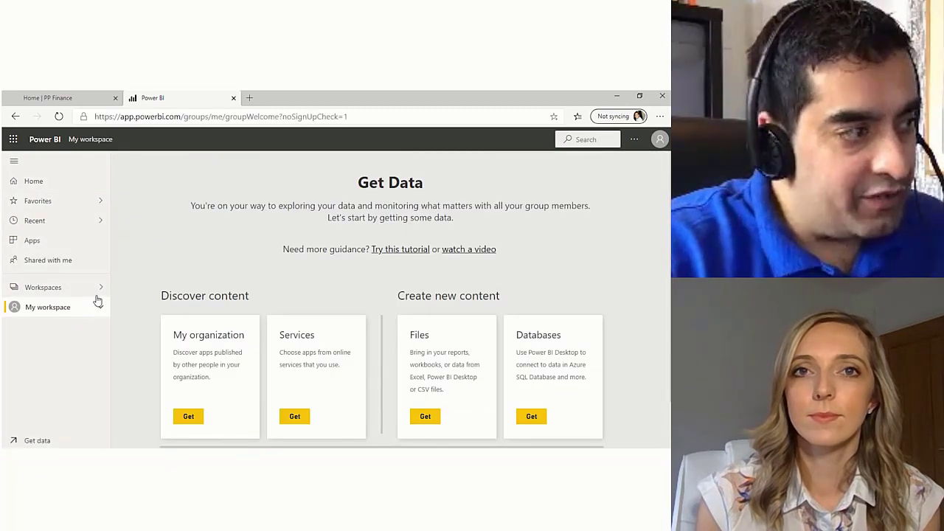
left_click(97, 295)
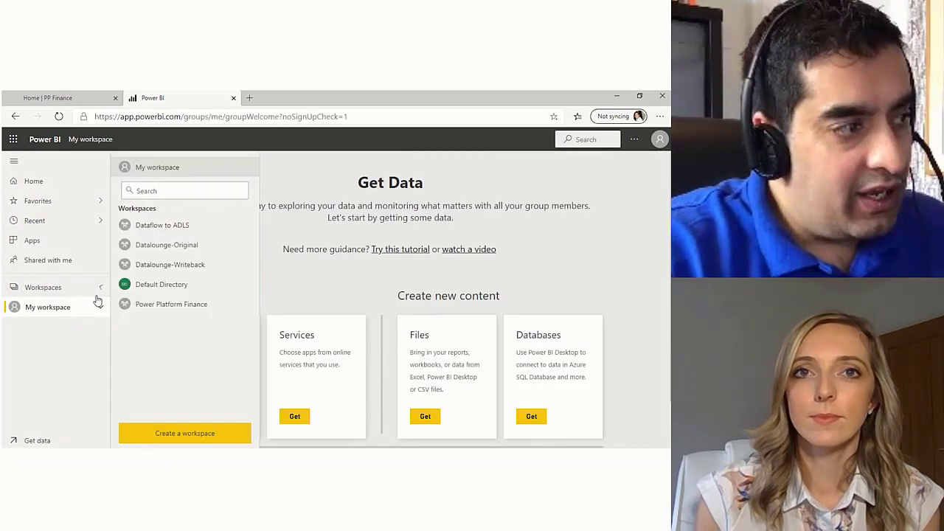
left_click(175, 312)
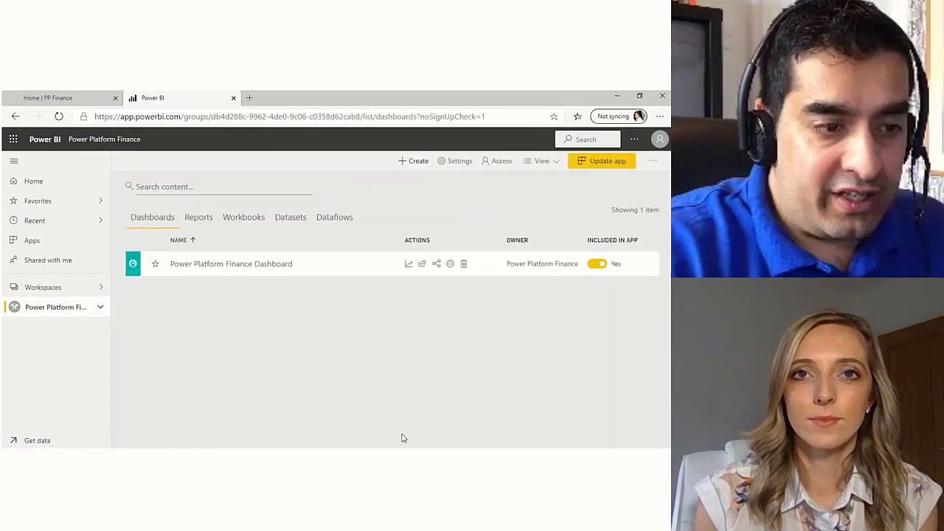
Step: Switch to the First Version_MarVersion report in Power BI Desktop, start publishing it with changes saved, and choose Power Platform Finance as destination
mouse_move(398, 451)
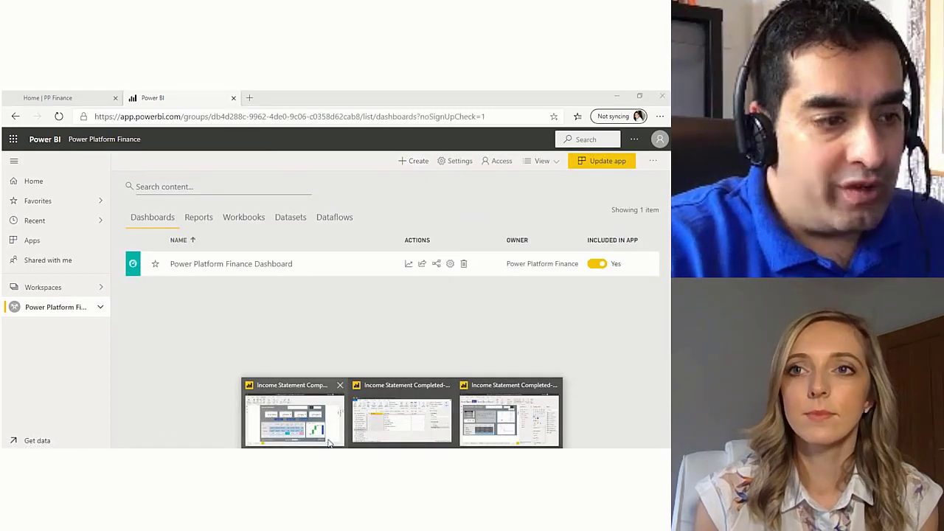
left_click(294, 417)
left_click(50, 117)
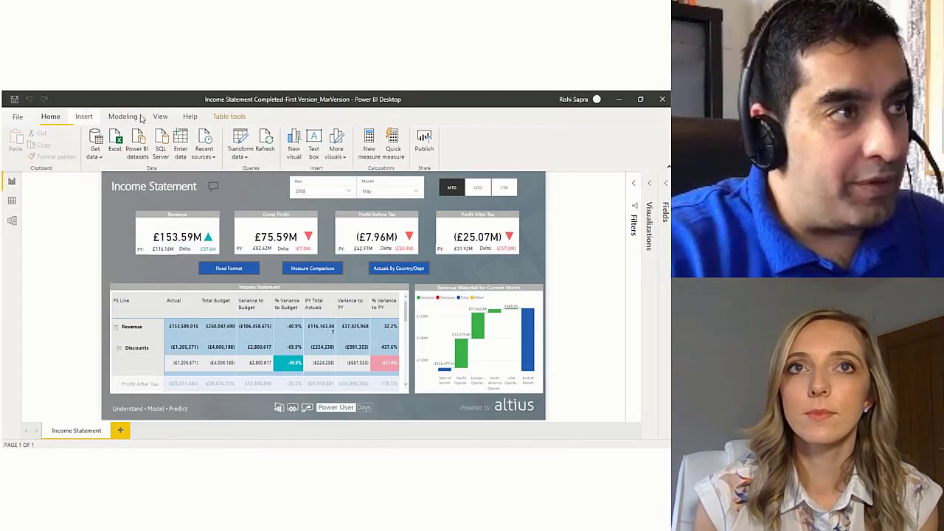
left_click(422, 150)
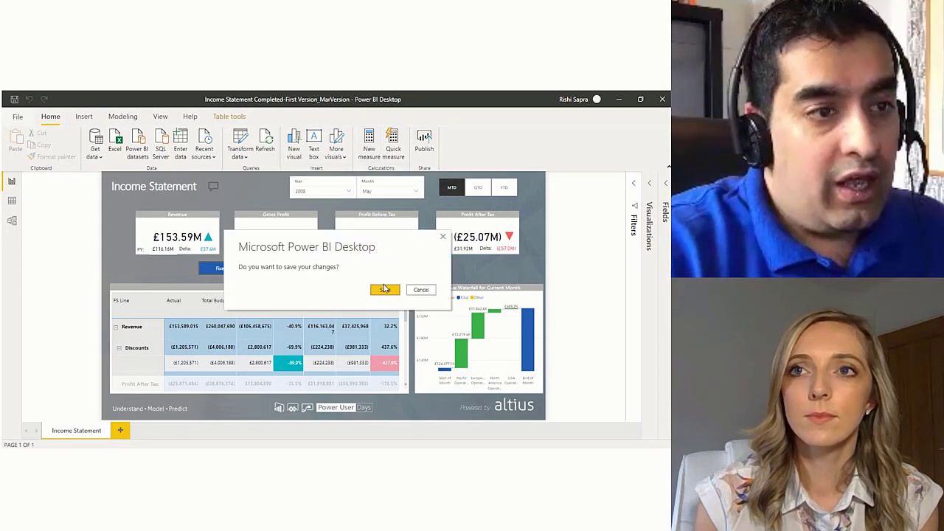
left_click(384, 289)
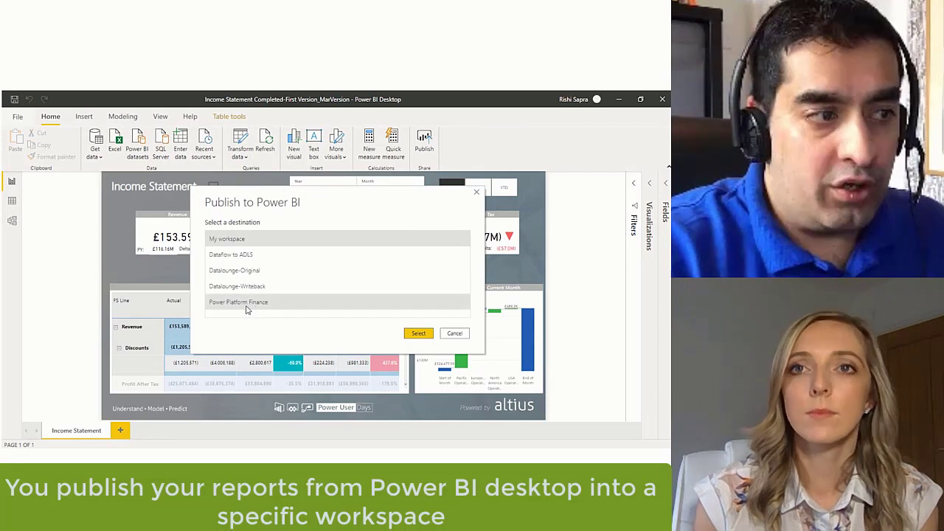
left_click(247, 310)
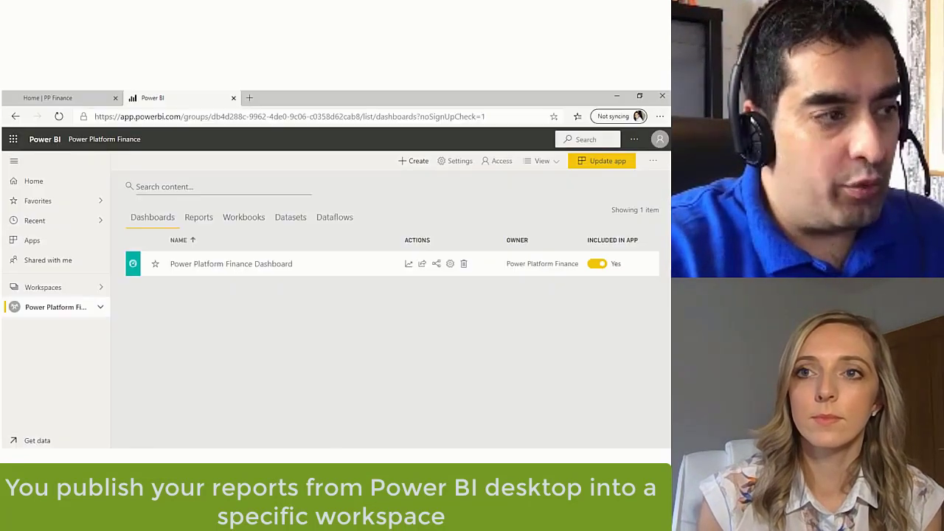
Step: List the workspace's reports, view Income Statement Completed-With Ratios and Storytelling, and return to the report list
left_click(189, 220)
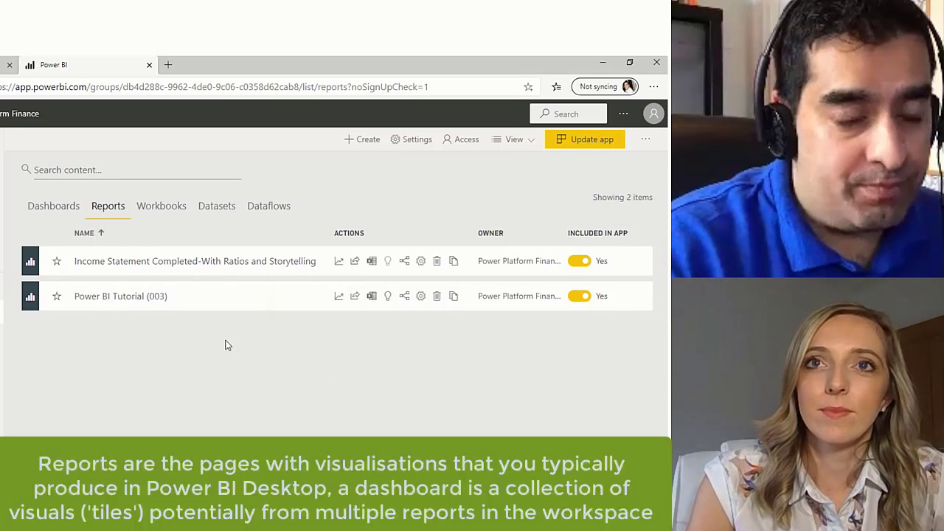
left_click(133, 267)
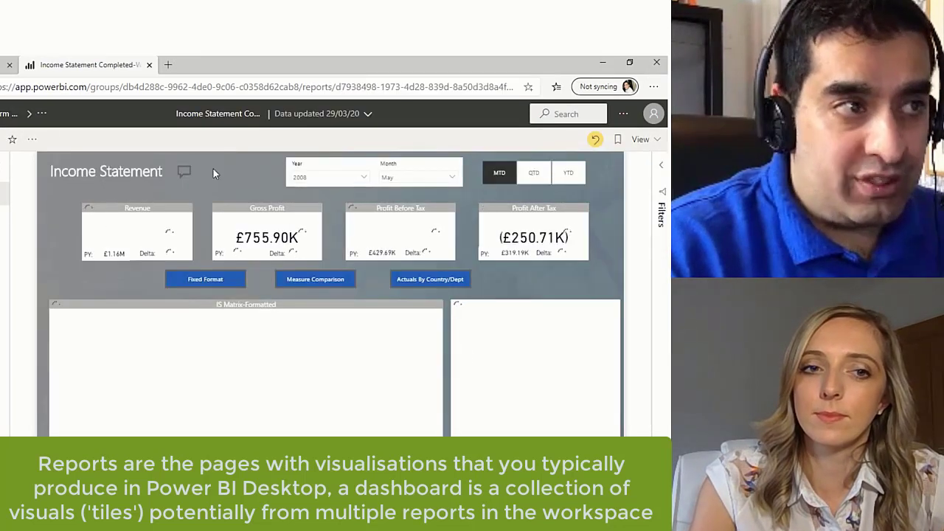
left_click(2, 87)
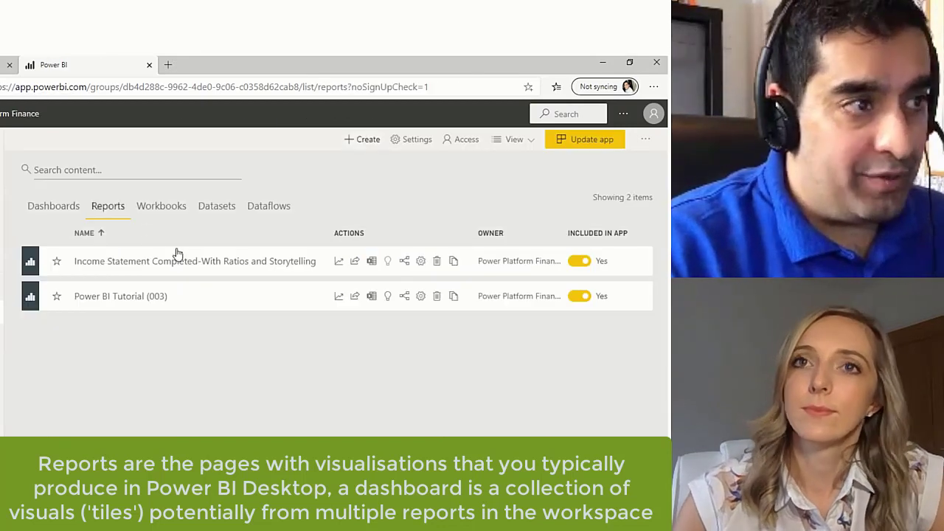
Step: Examine the workspace's datasets, workbooks and dataflows, and return to the list of reports
left_click(219, 210)
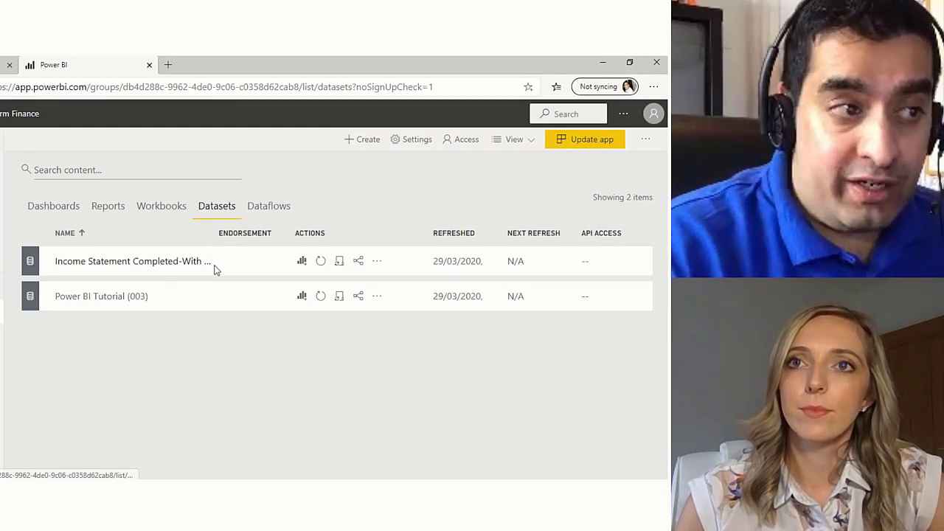
left_click(109, 210)
left_click(220, 209)
left_click(116, 210)
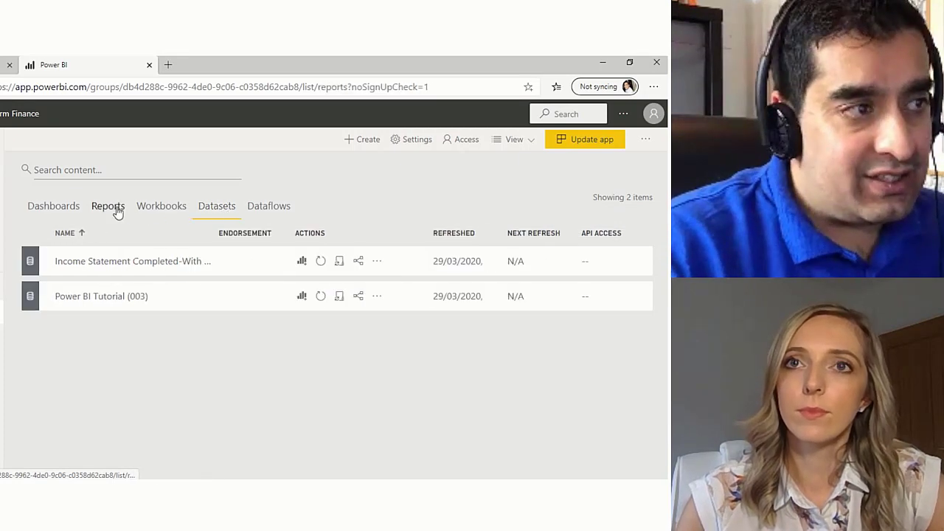
left_click(166, 209)
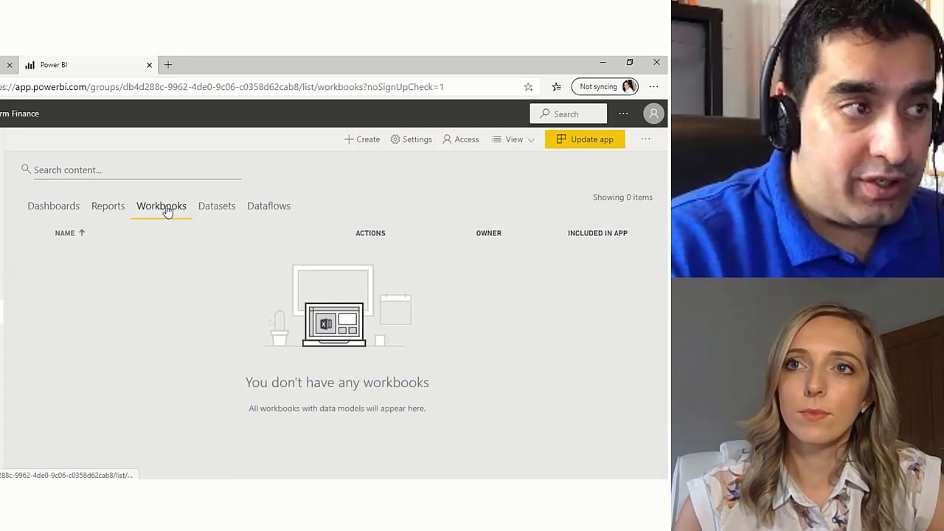
left_click(287, 217)
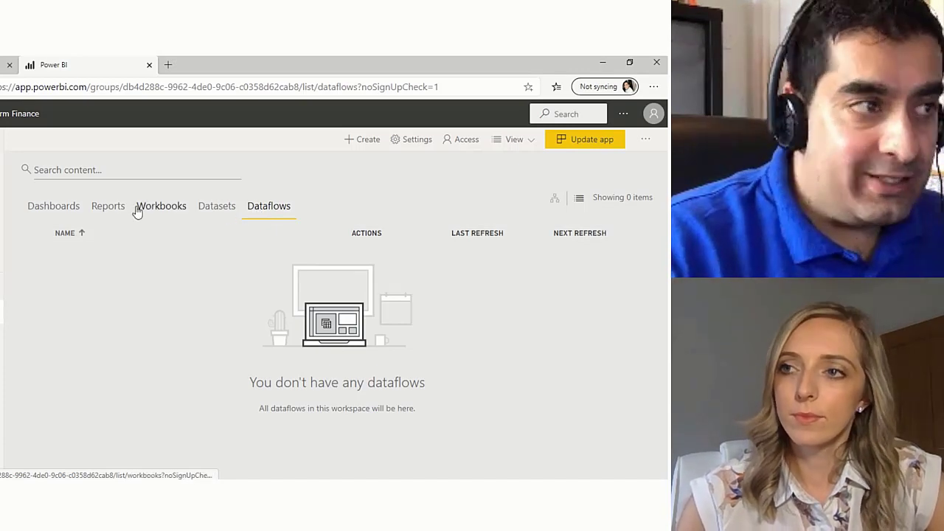
left_click(121, 211)
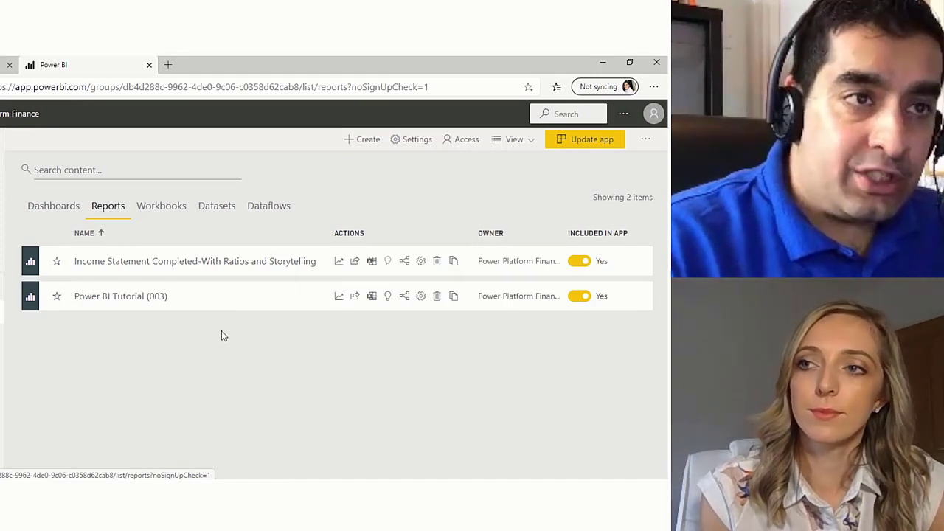
Step: View the Power Platform Finance Dashboard and return to the workspace's content lists
left_click(75, 214)
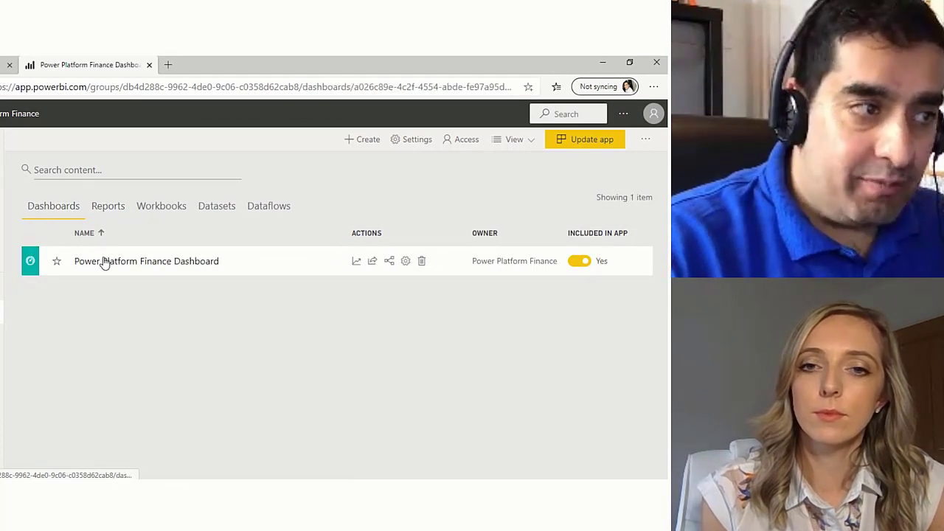
left_click(104, 261)
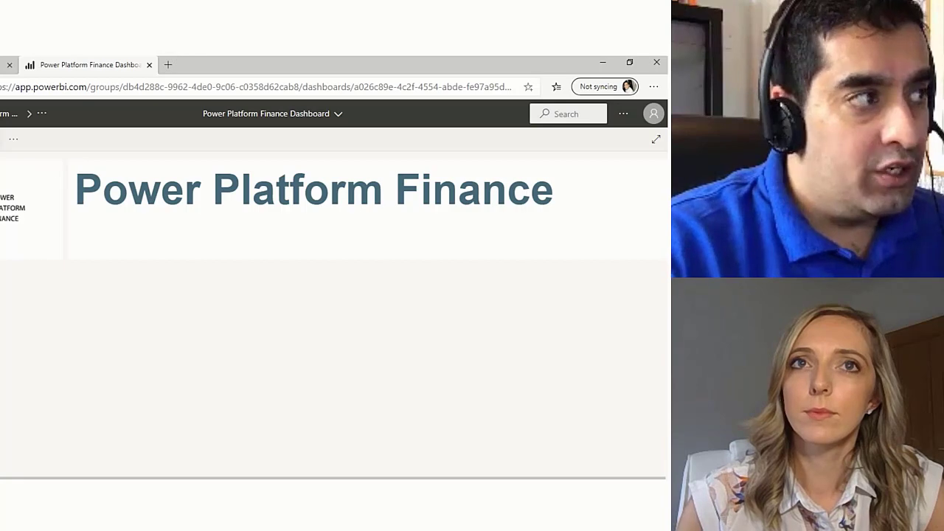
left_click(7, 113)
Step: Pin the Net Income Waterfall for Current Month visual from the income statement report to the existing Power Platform Finance Dashboard, and open that dashboard
left_click(108, 206)
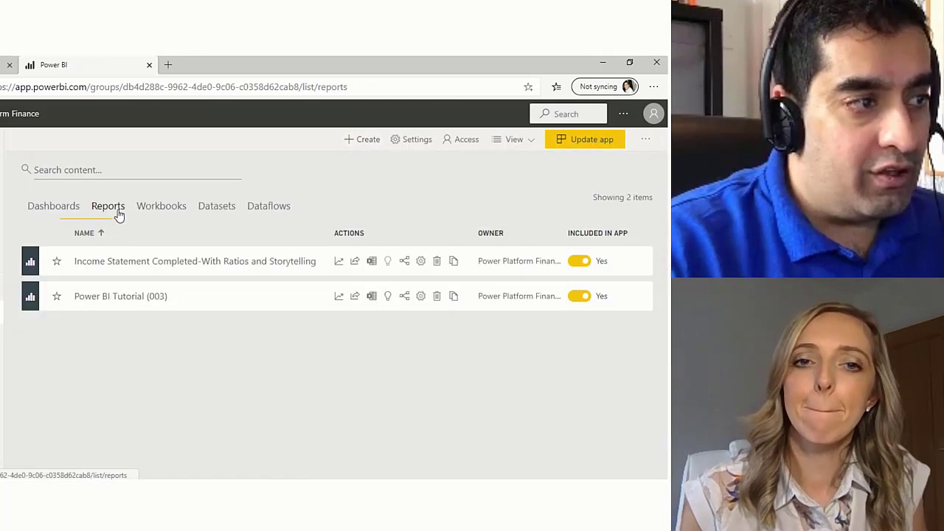
left_click(133, 260)
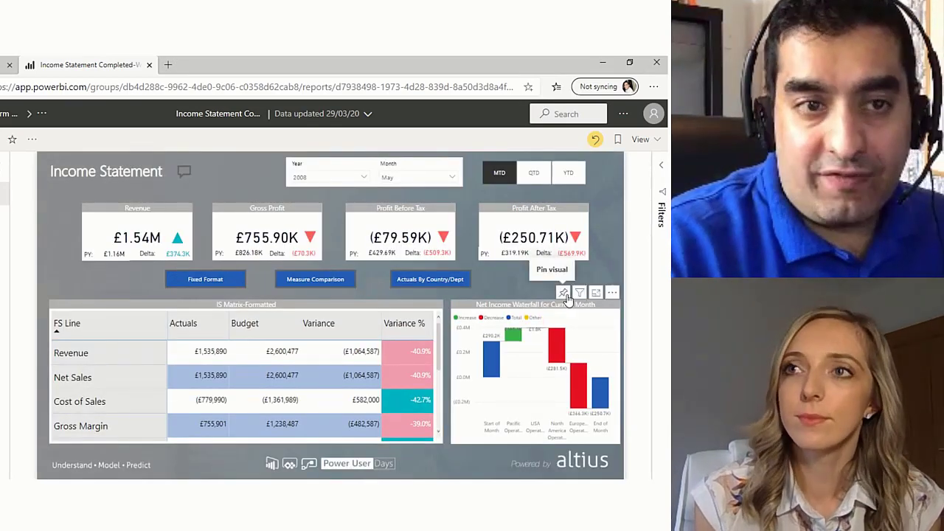
left_click(564, 293)
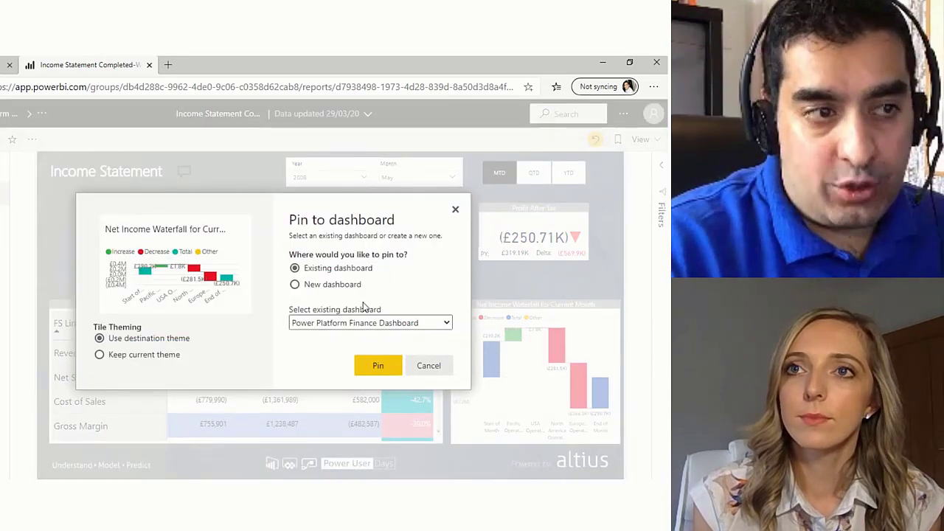
left_click(377, 366)
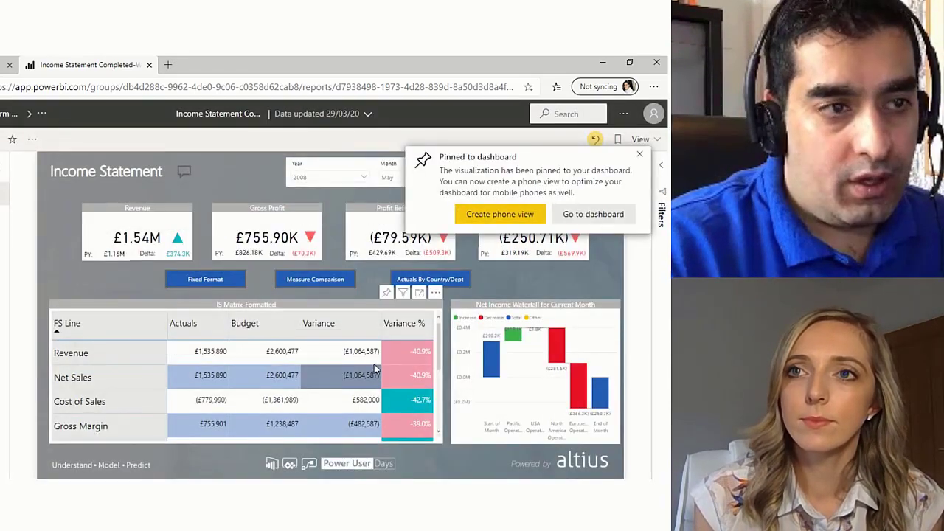
left_click(560, 219)
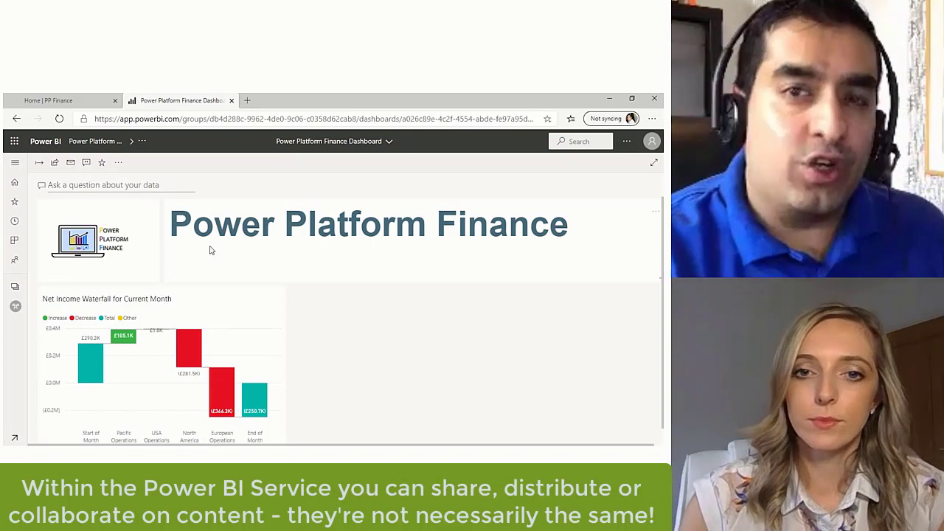
Step: Return to the Power Platform Finance workspace and start sharing Income Statement Completed-With Ratios and Storytelling, adding a colleague as recipient
left_click(15, 290)
left_click(69, 304)
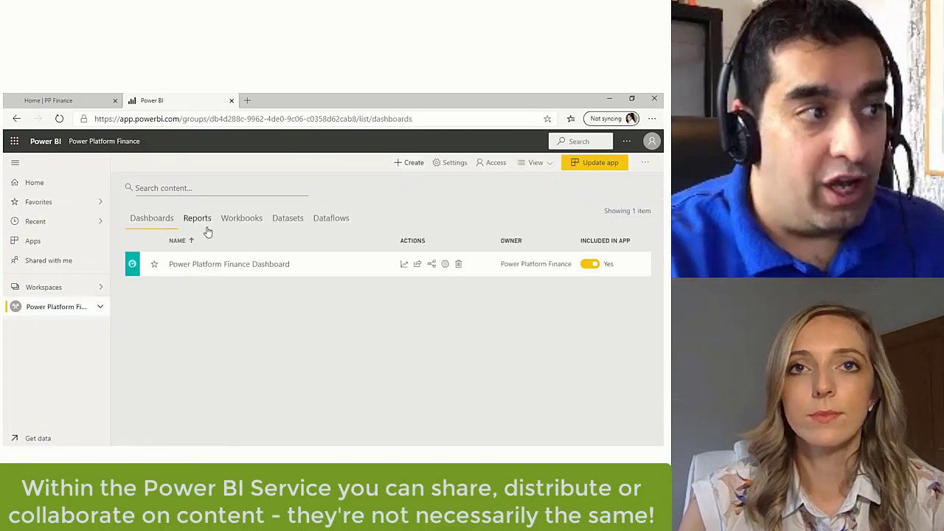
left_click(195, 223)
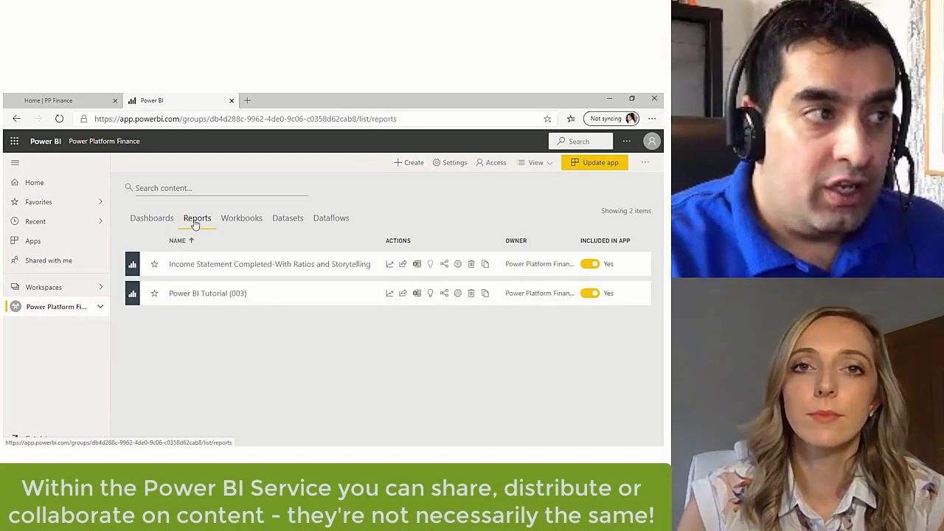
left_click(403, 265)
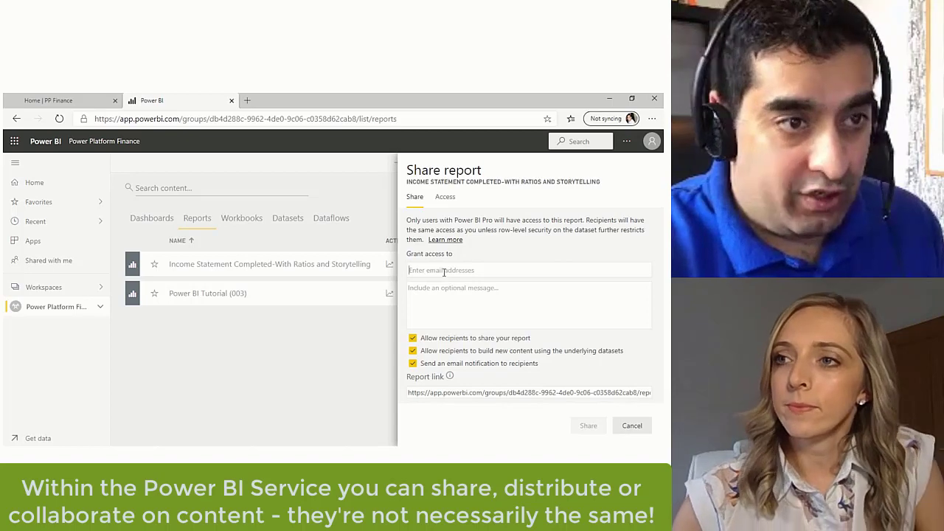
type("amy")
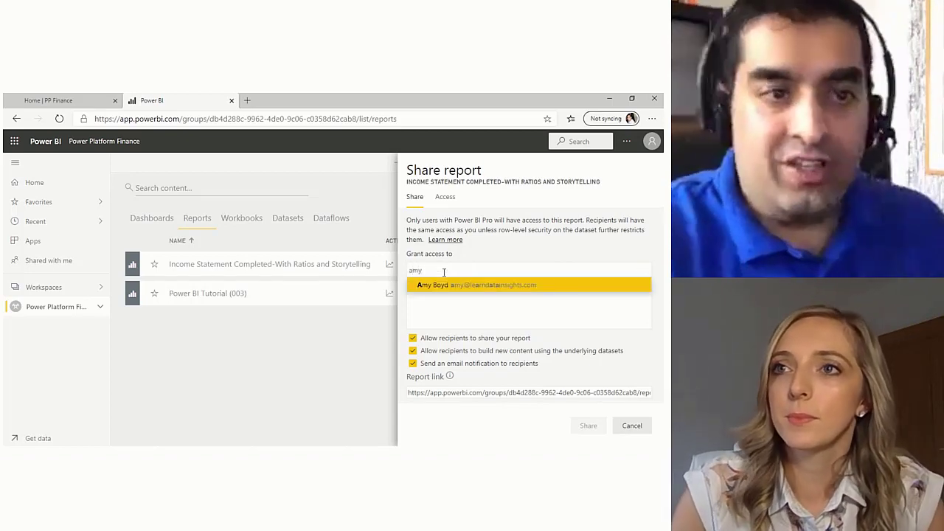
left_click(495, 286)
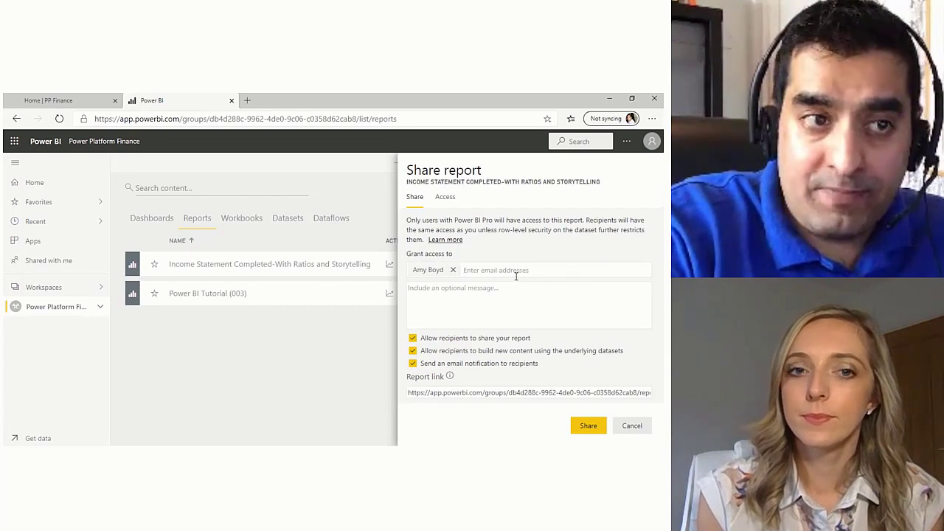
Step: Check who has access to the income statement report, and cancel sharing it
left_click(447, 203)
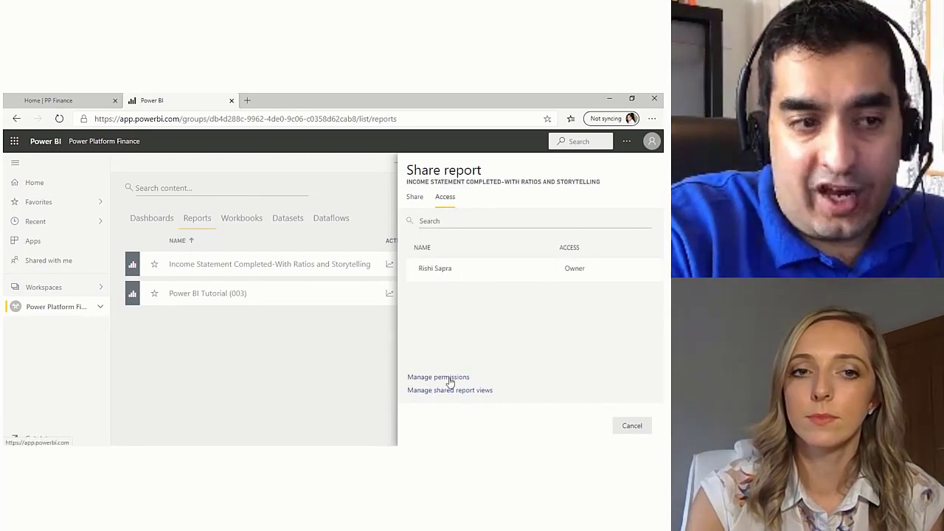
left_click(417, 200)
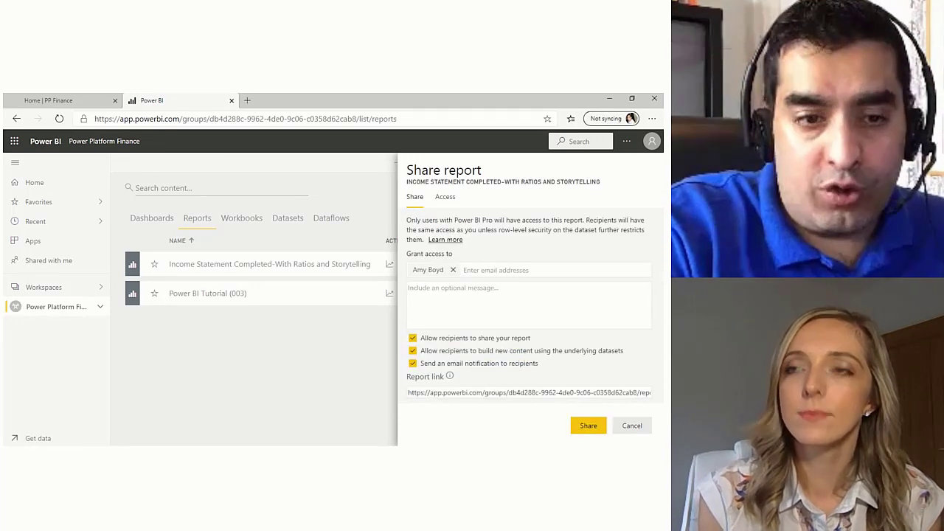
left_click(635, 426)
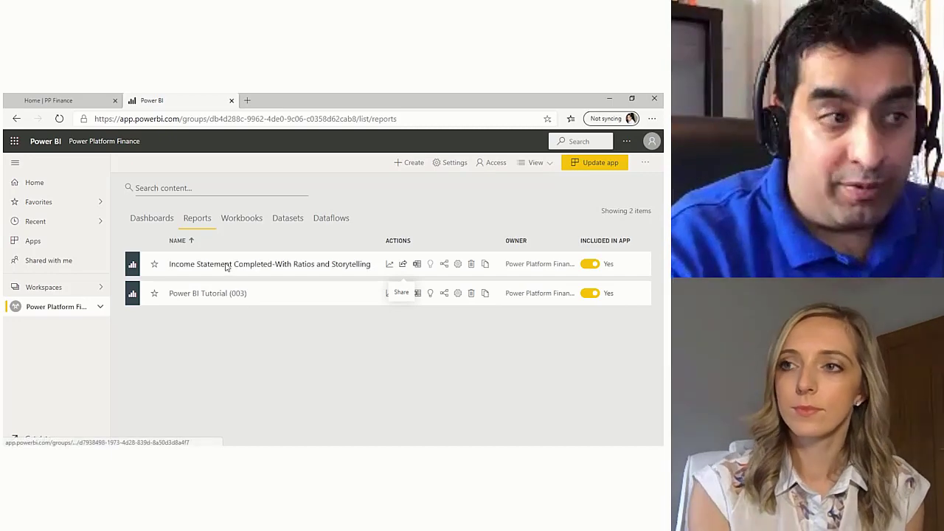
Step: Look over the workspace's datasets and reports, and examine the Power Platform Finance workspace access form with its assignable roles
left_click(284, 218)
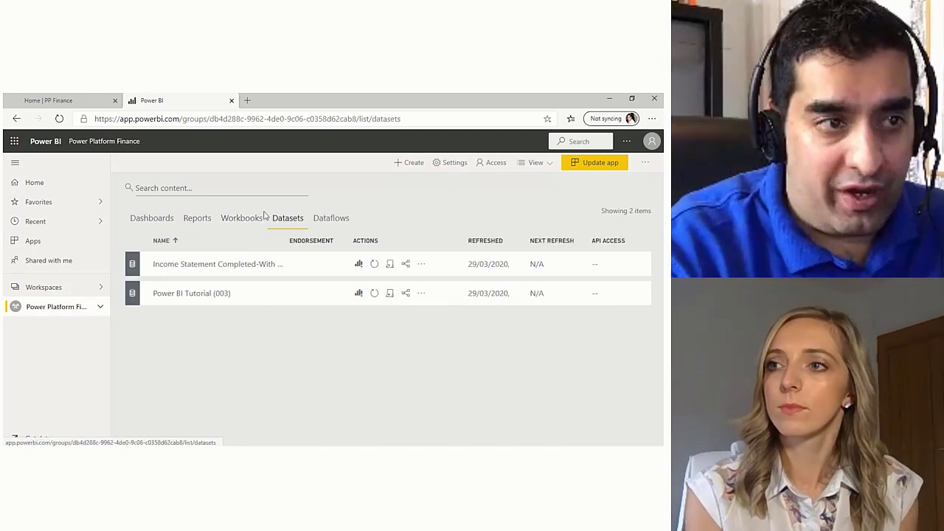
left_click(198, 218)
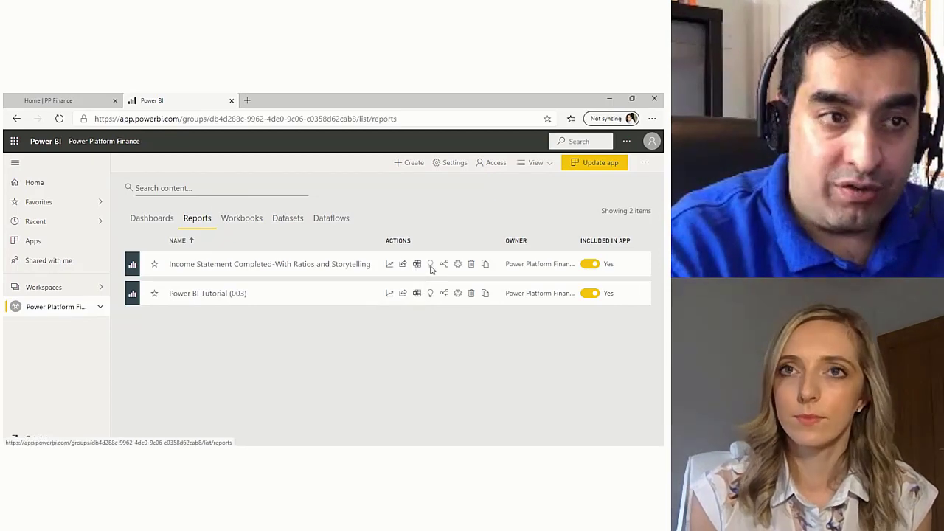
left_click(44, 287)
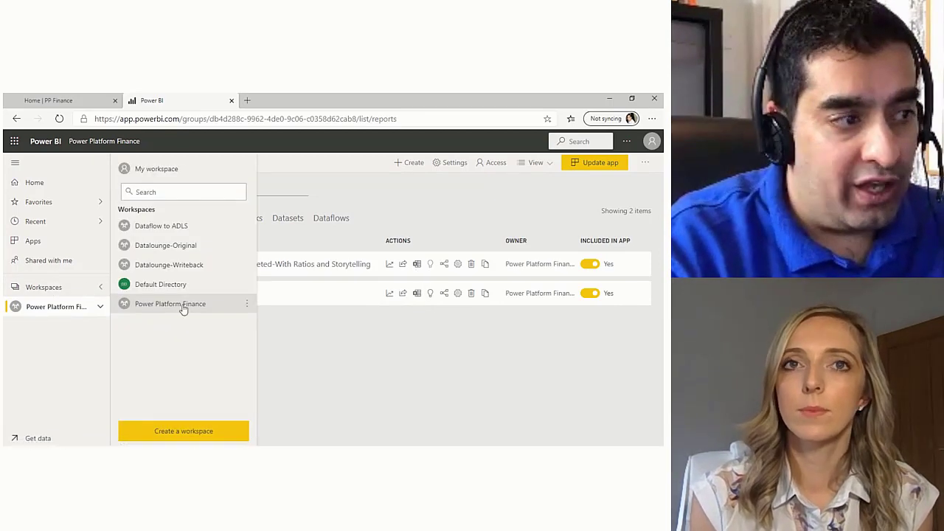
left_click(248, 304)
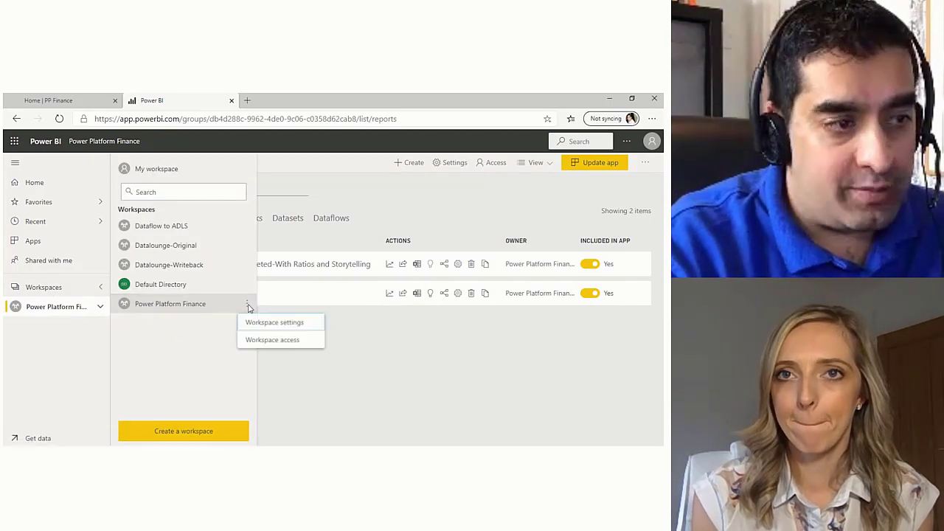
left_click(273, 340)
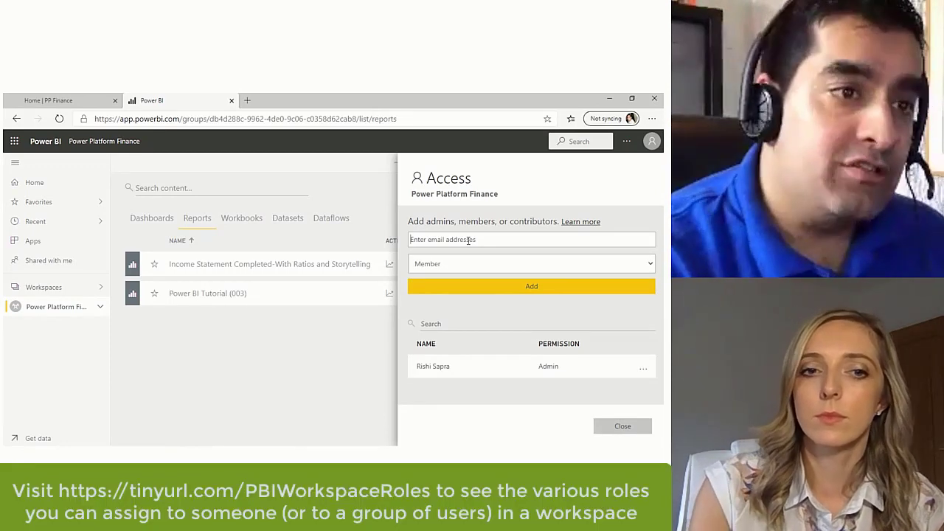
left_click(485, 266)
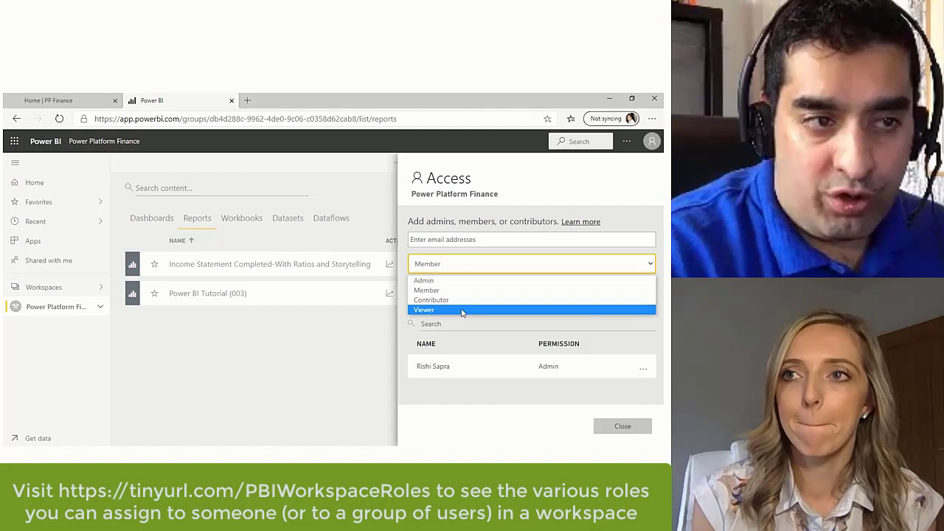
left_click(467, 270)
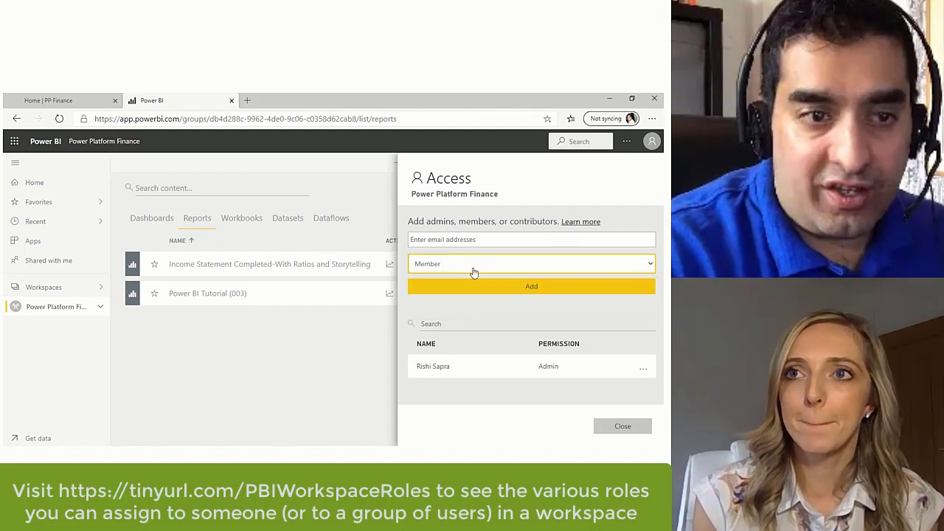
left_click(603, 432)
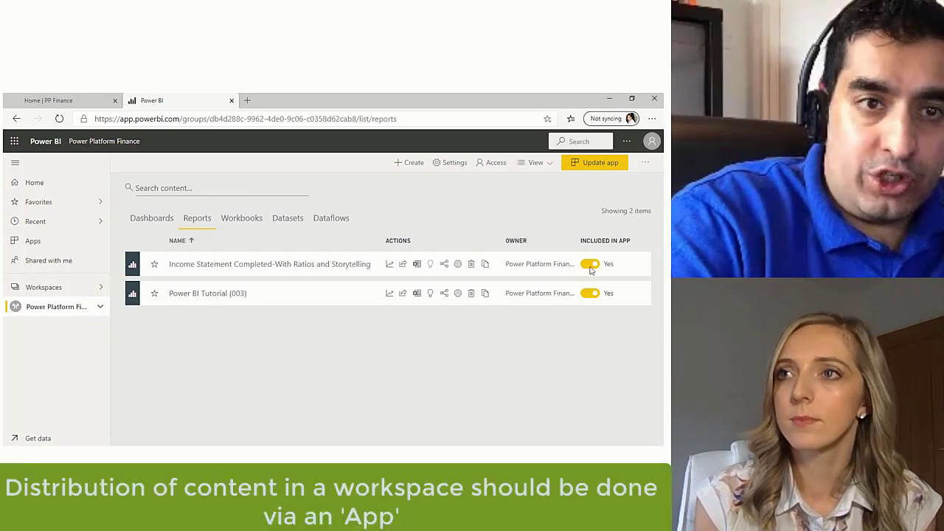
Step: Start updating the Power Platform Finance app and review its setup, navigation and permissions settings
left_click(580, 168)
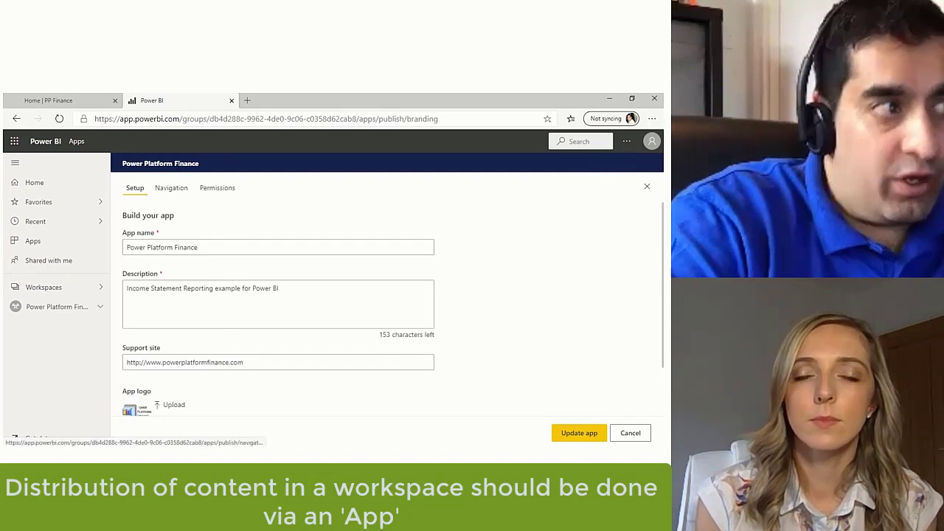
left_click(178, 191)
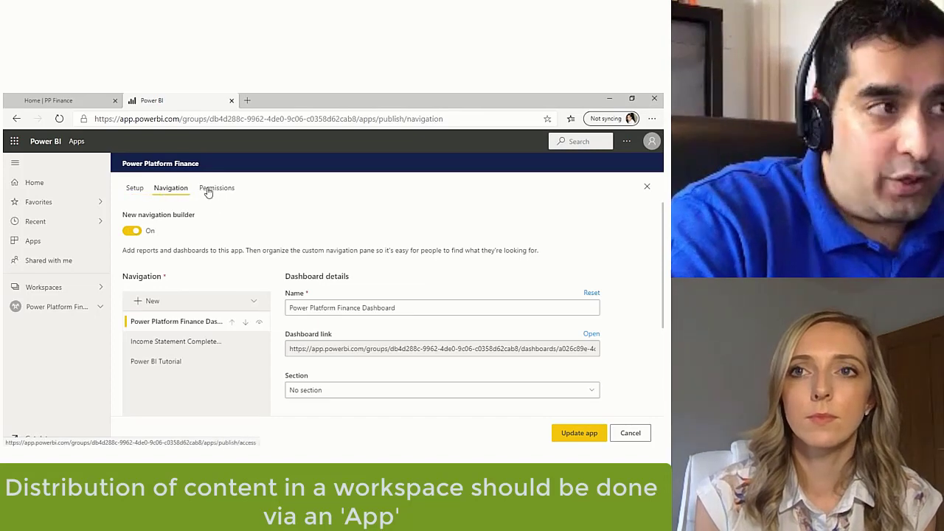
left_click(210, 190)
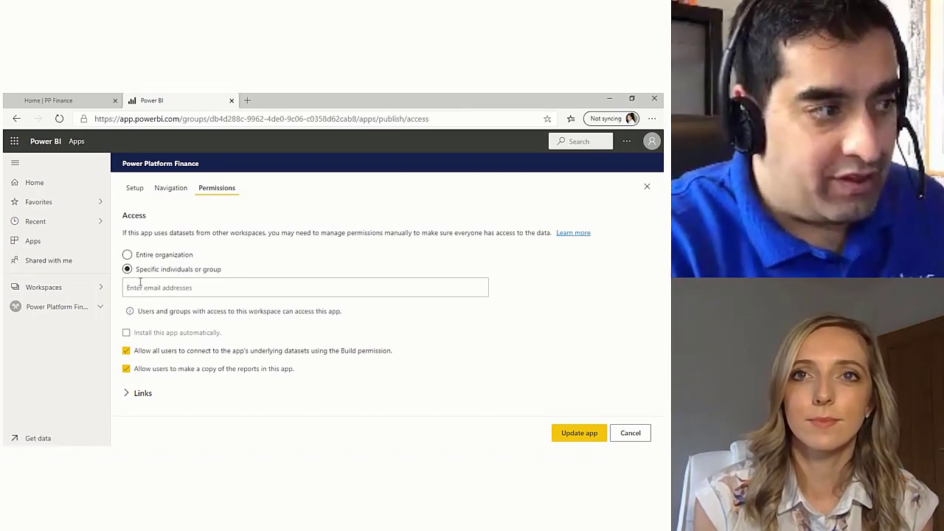
Step: Add the Finance Team group to the specific individuals or groups with access to the app
left_click(139, 283)
type("fina")
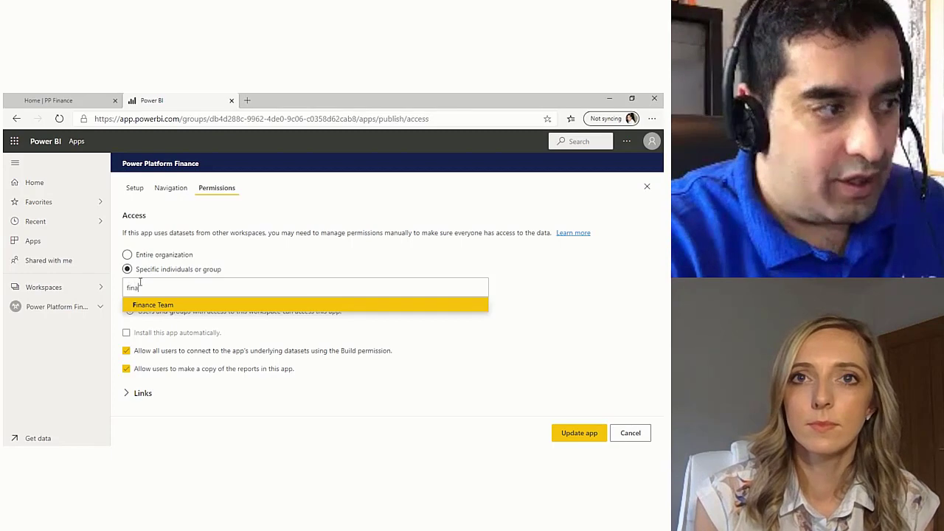
left_click(184, 306)
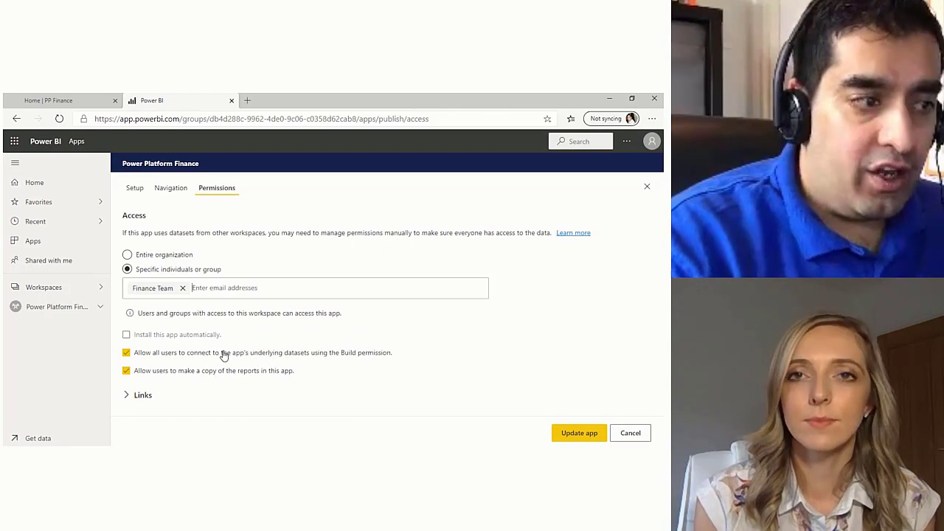
Step: Leave the app update and open the Power Platform Finance app from the list of apps
left_click(57, 242)
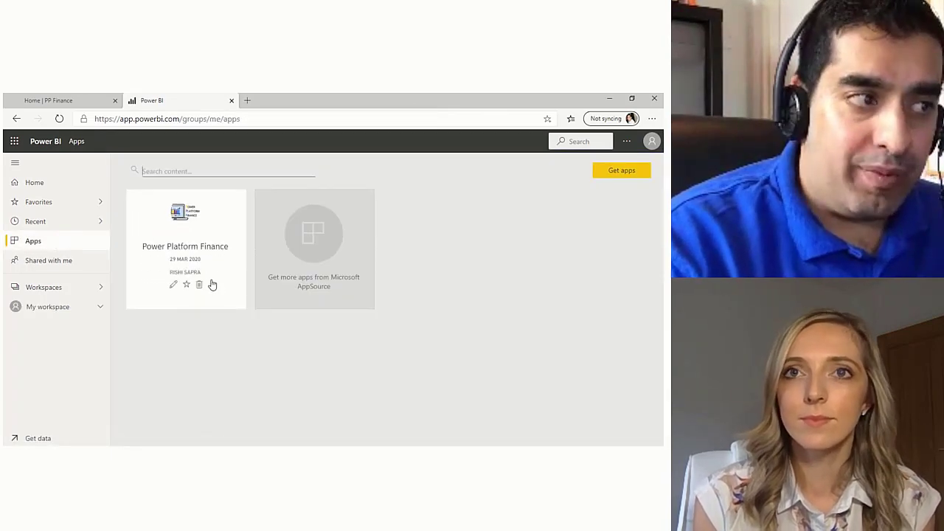
left_click(211, 271)
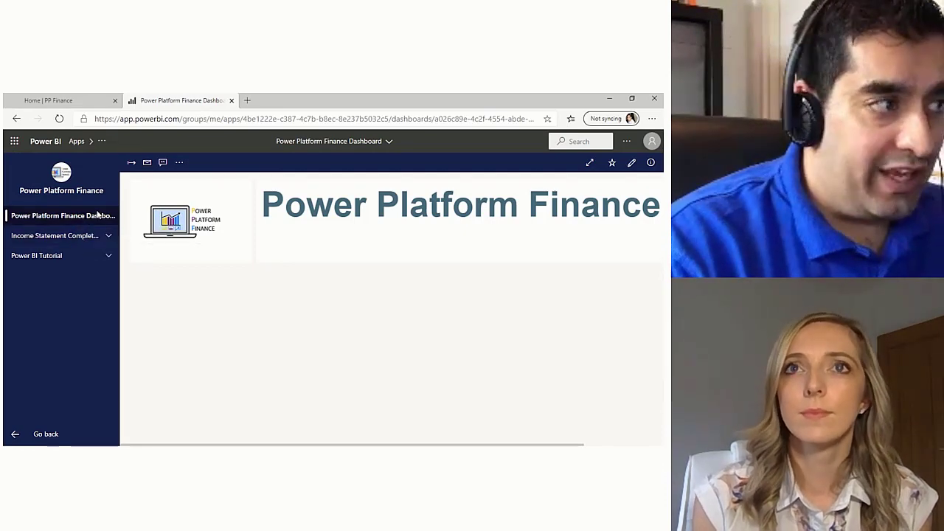
Step: View the app's Income Statement report page, and open the Get Started page of the Power BI Tutorial
left_click(95, 234)
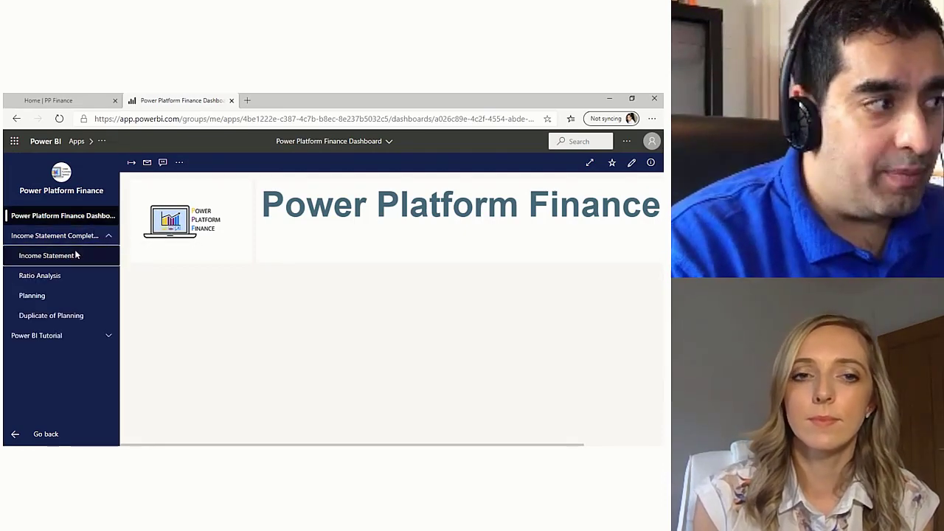
left_click(74, 250)
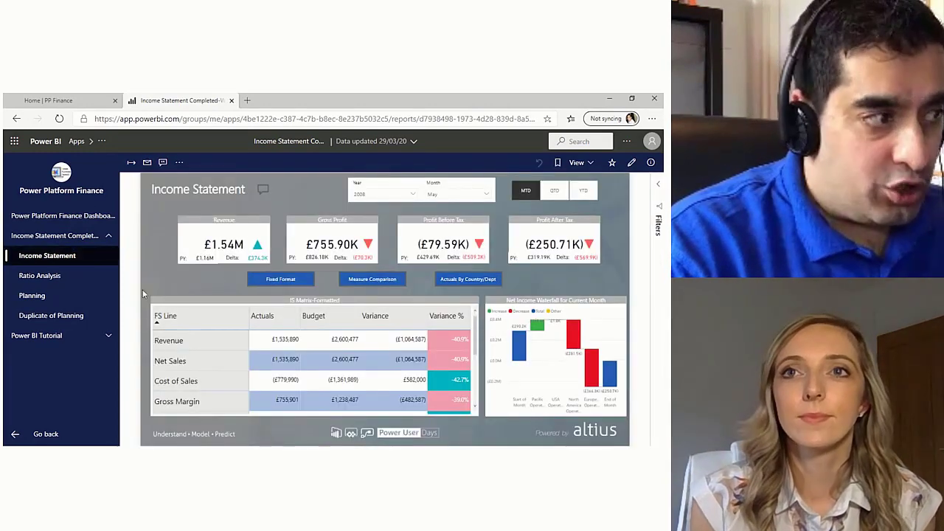
left_click(108, 338)
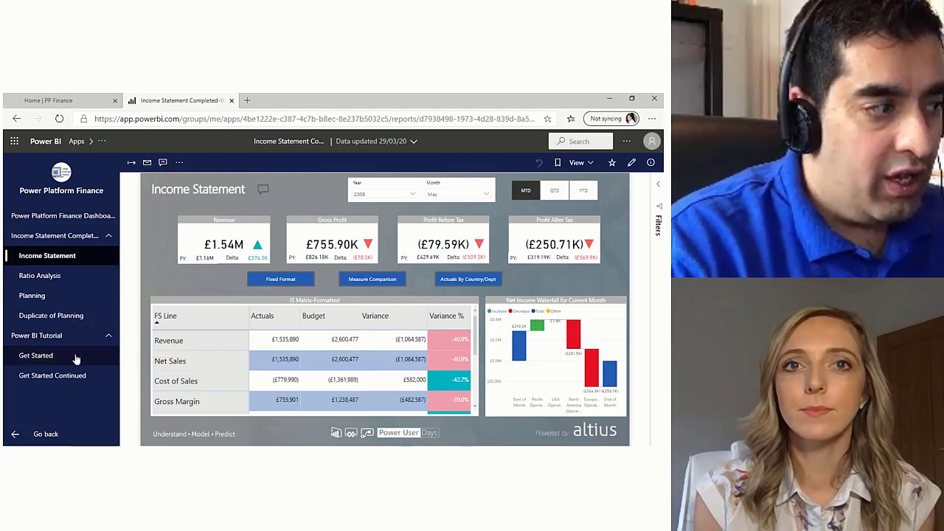
left_click(76, 357)
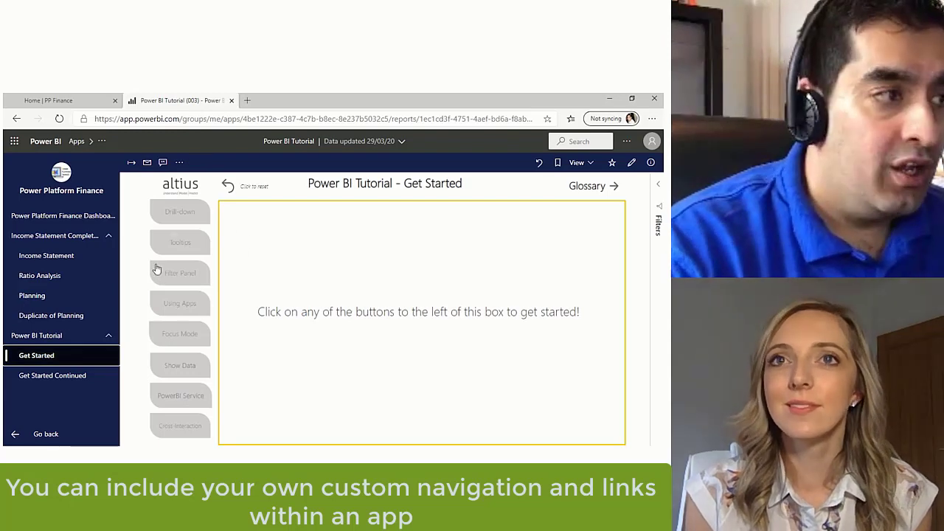
Step: Try the Drill-down tutorial by enabling drill mode and drilling into Item 1, and reset the tutorial page
left_click(186, 220)
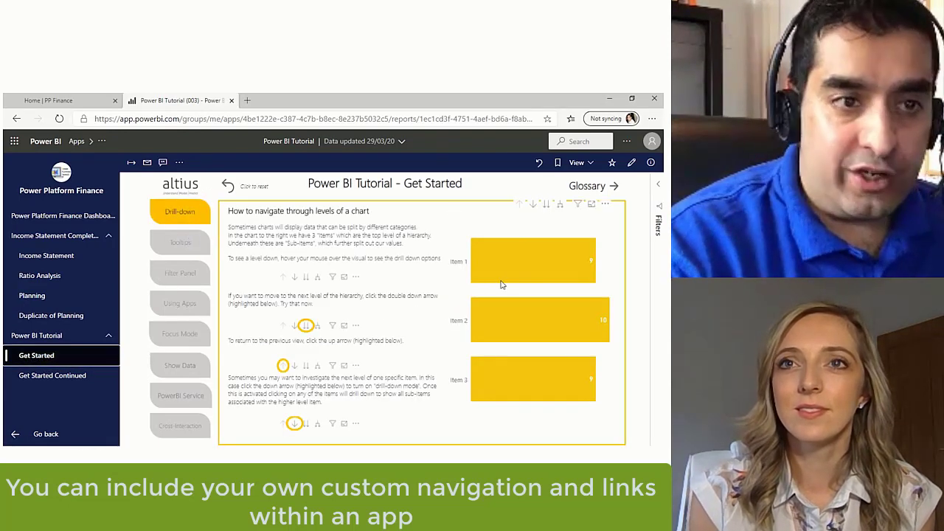
left_click(533, 204)
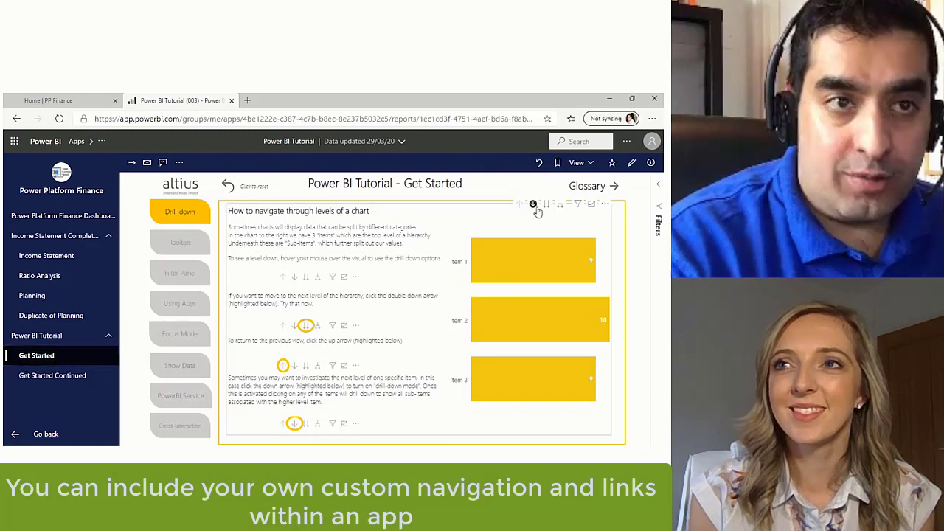
left_click(568, 267)
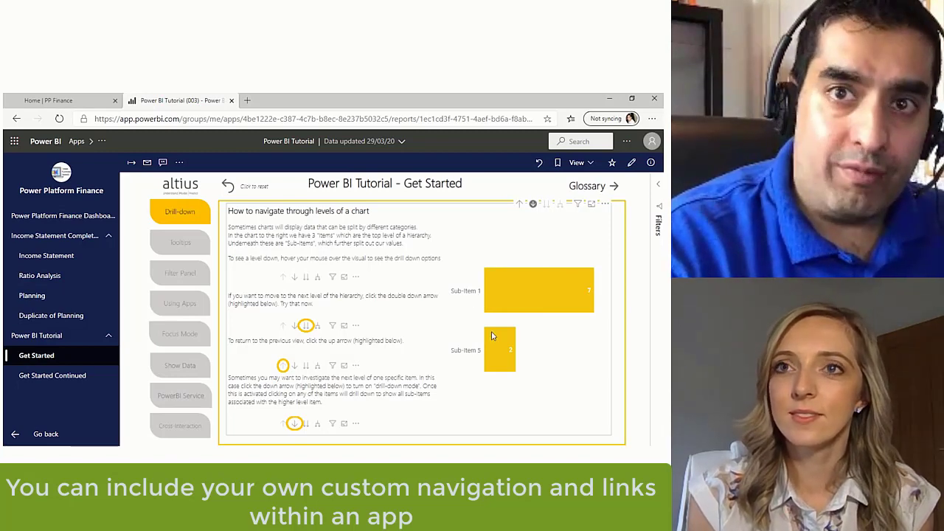
mouse_move(493, 337)
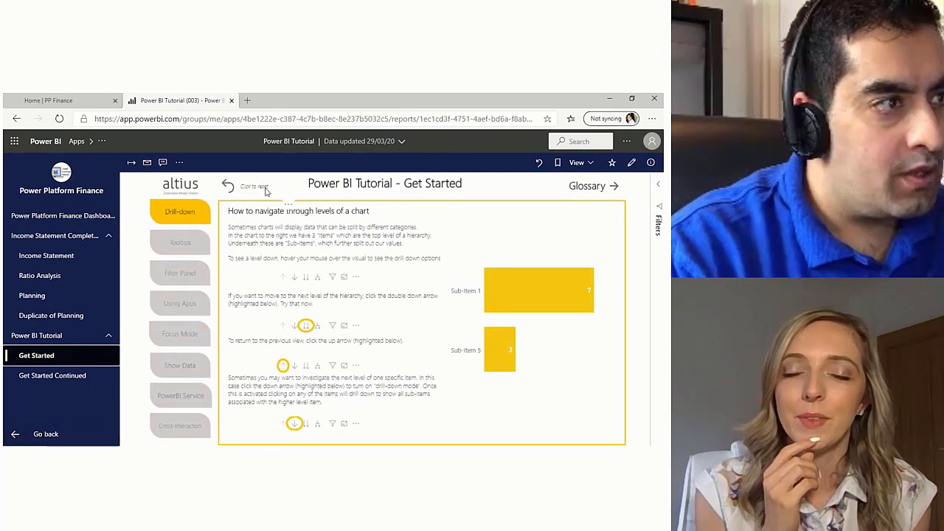
left_click(229, 186)
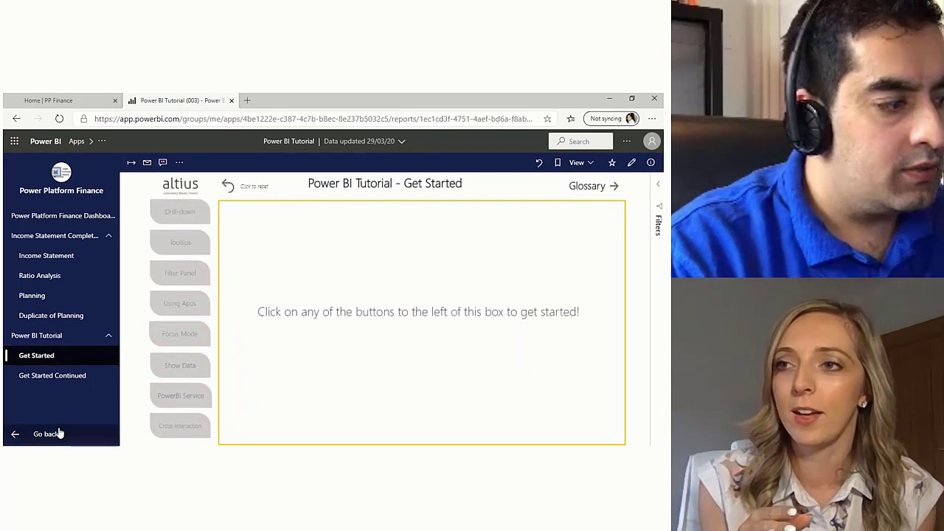
Step: Leave the app and open the row-level security settings of the Income Statement dataset in the Power Platform Finance workspace
left_click(45, 433)
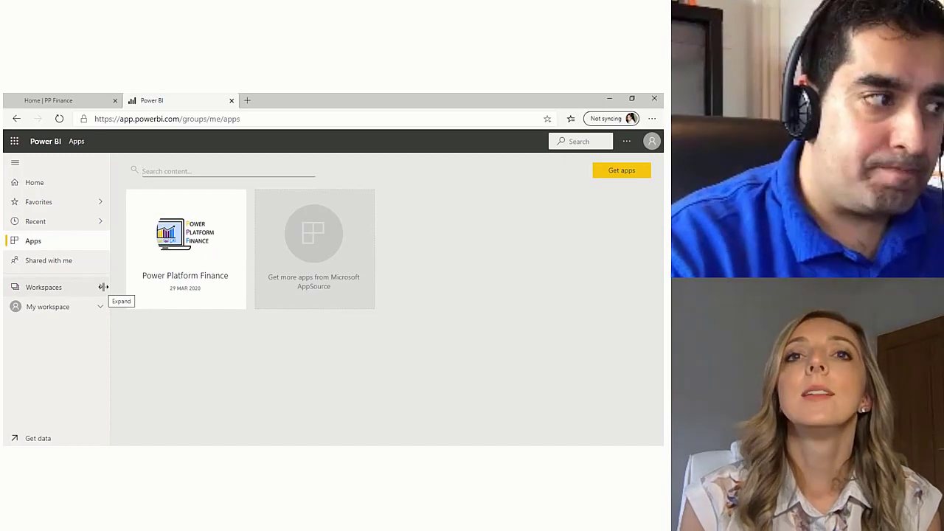
left_click(103, 287)
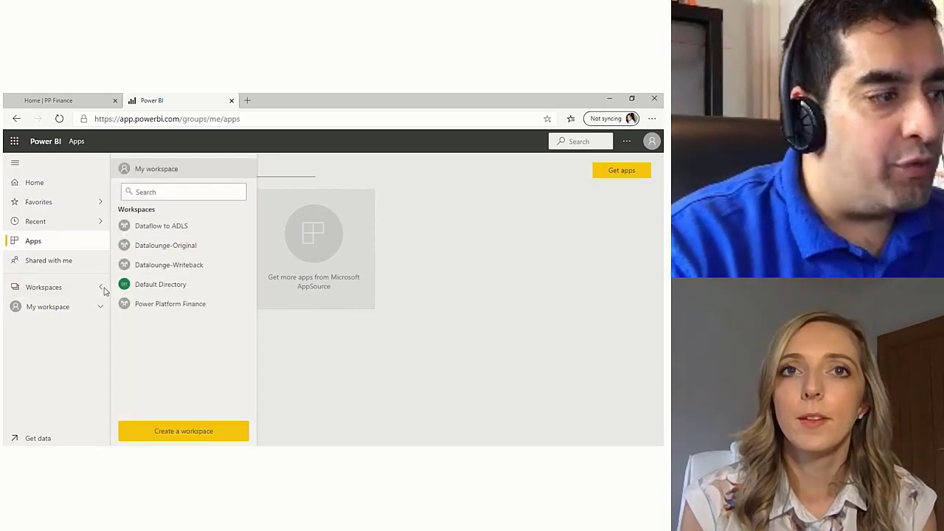
left_click(220, 310)
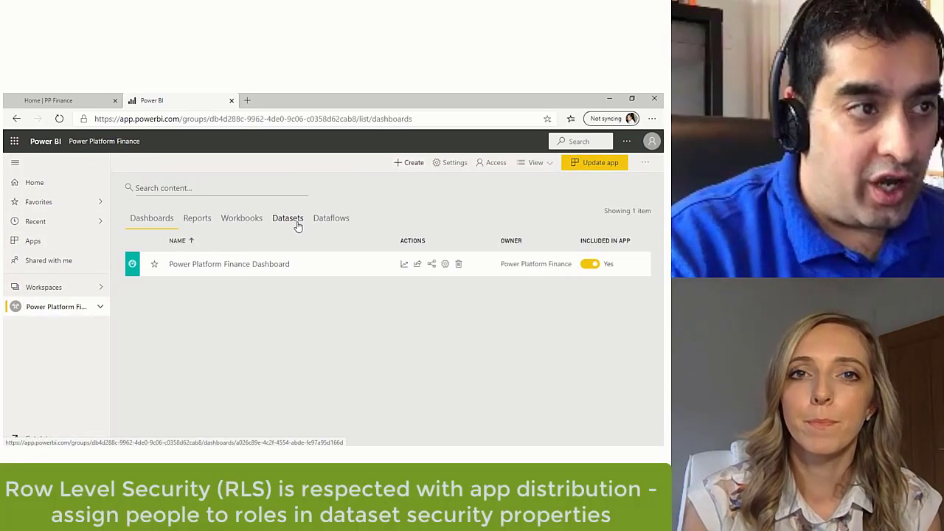
left_click(297, 223)
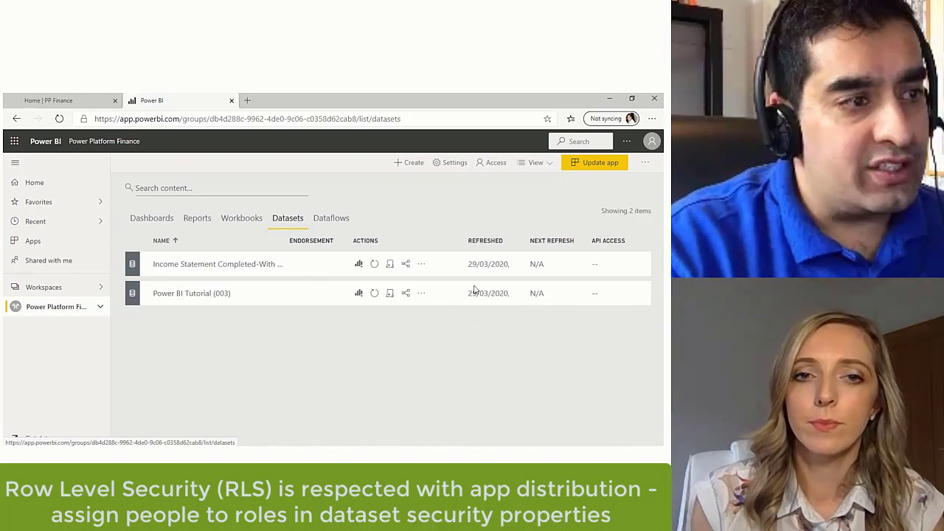
left_click(421, 264)
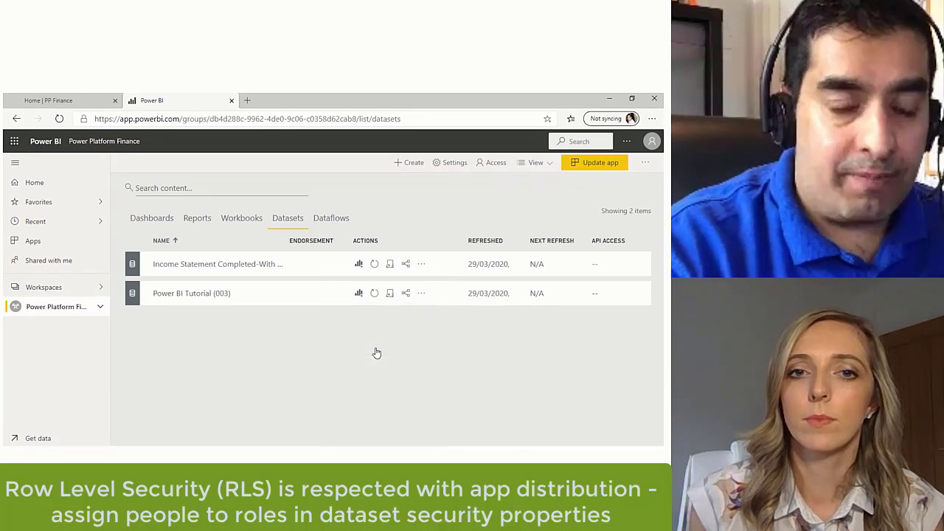
left_click(376, 350)
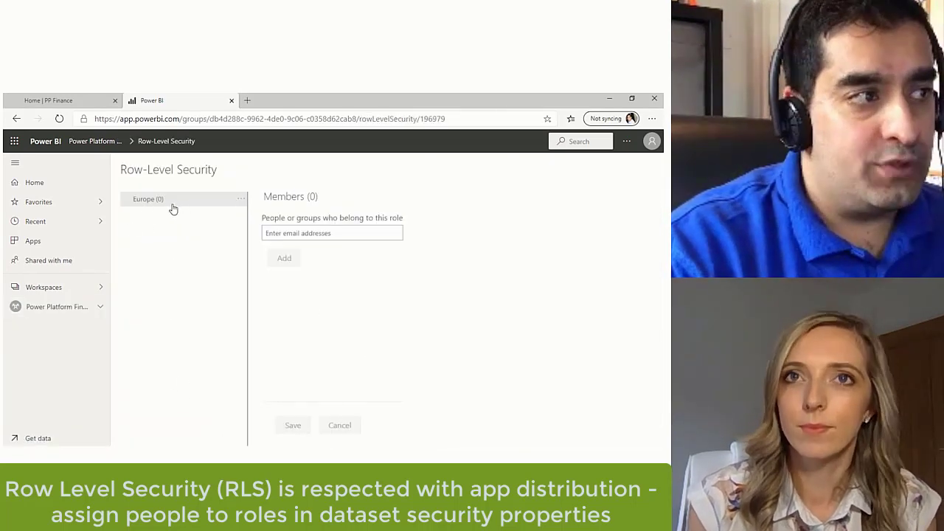
Step: Try adding a person as a member of the Europe role, and discard the change
mouse_move(218, 202)
left_click(298, 233)
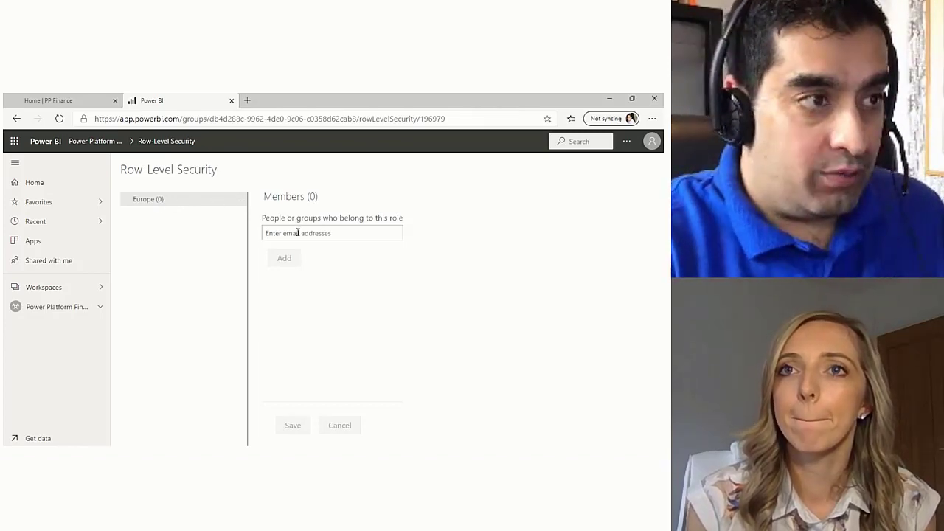
type("amy")
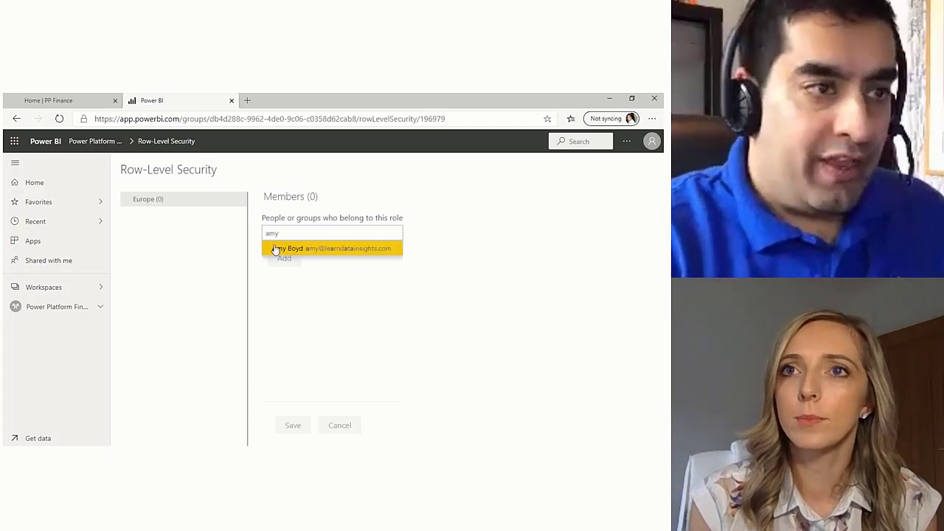
left_click(315, 249)
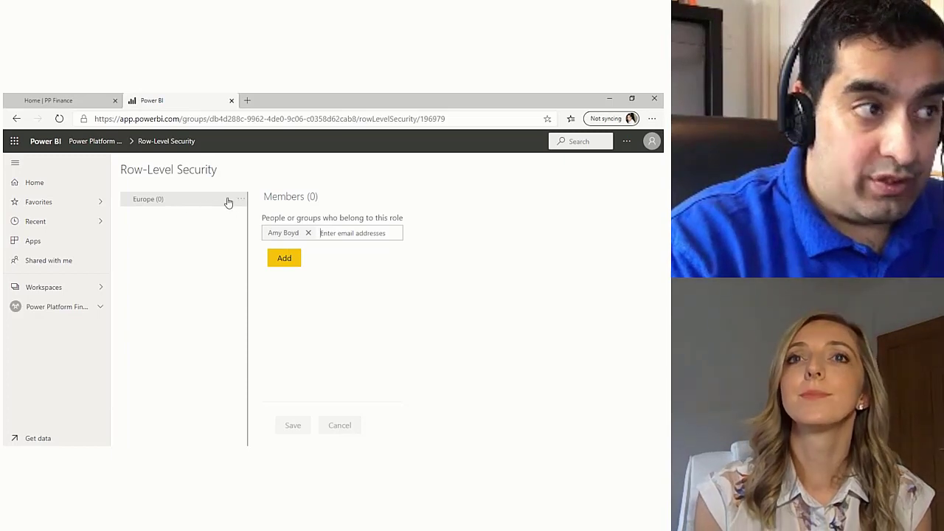
left_click(286, 260)
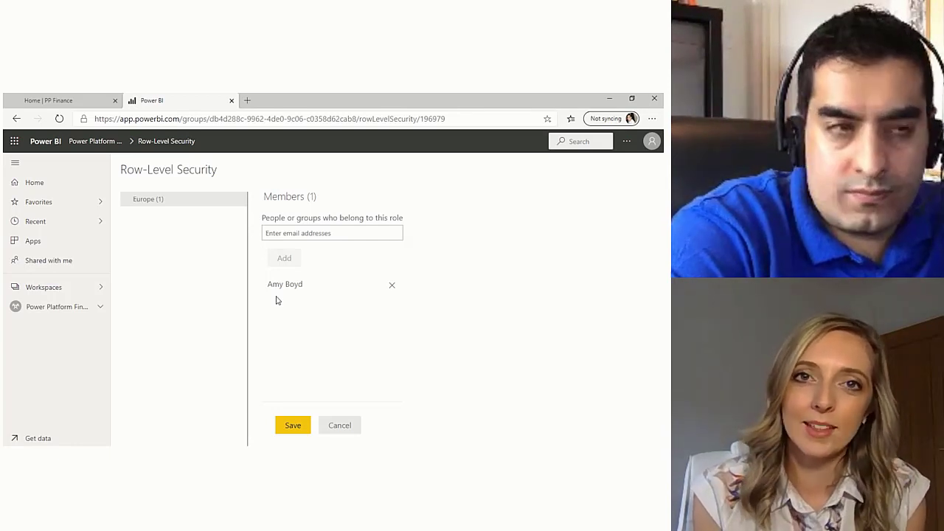
left_click(338, 424)
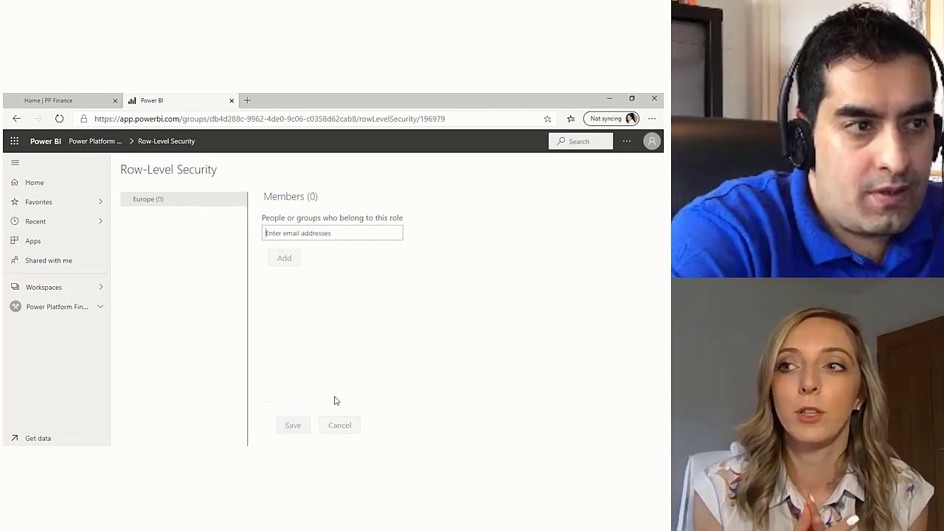
Step: Look over the Power BI home page, and view the list of reports in the Power Platform Finance workspace
left_click(46, 188)
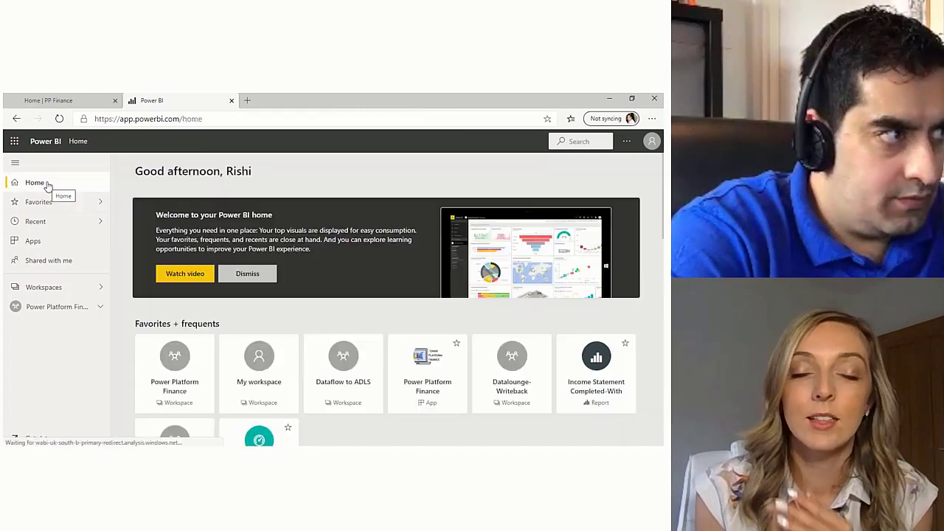
scroll(138, 185, "down", 1)
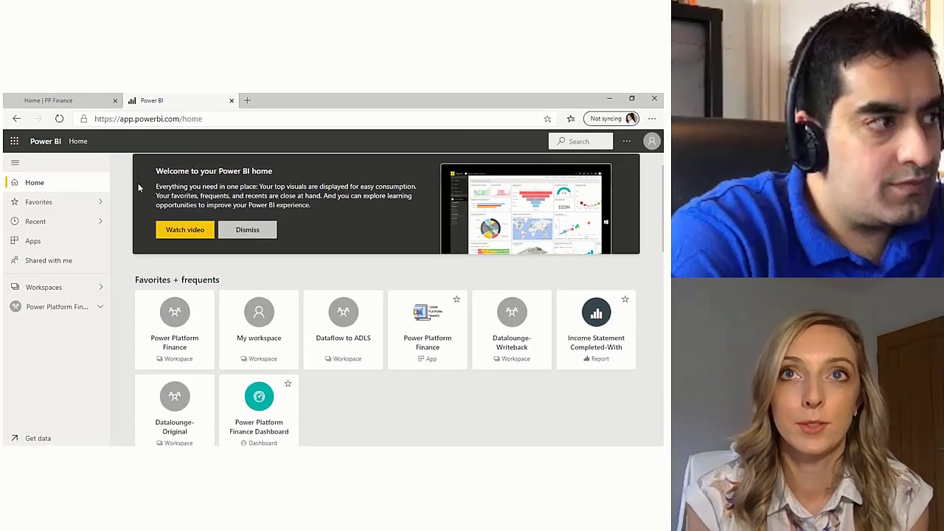
left_click(96, 291)
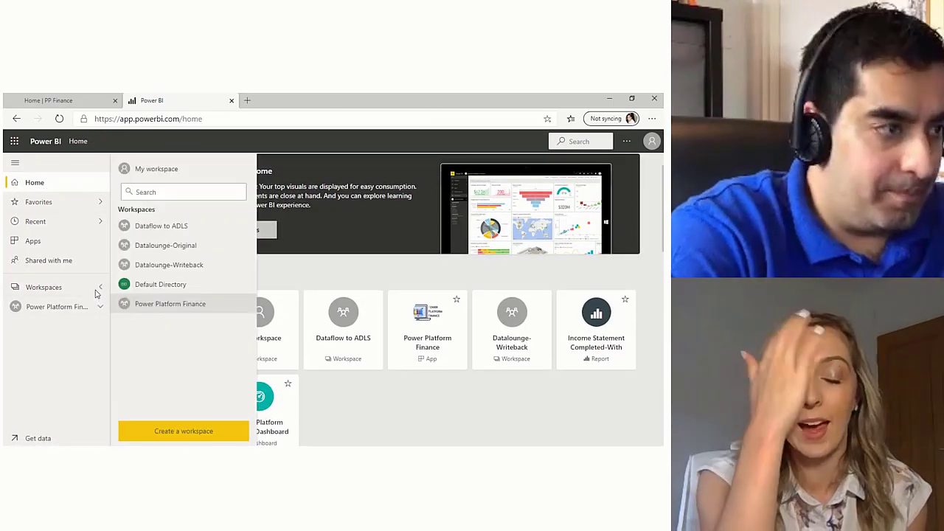
left_click(141, 305)
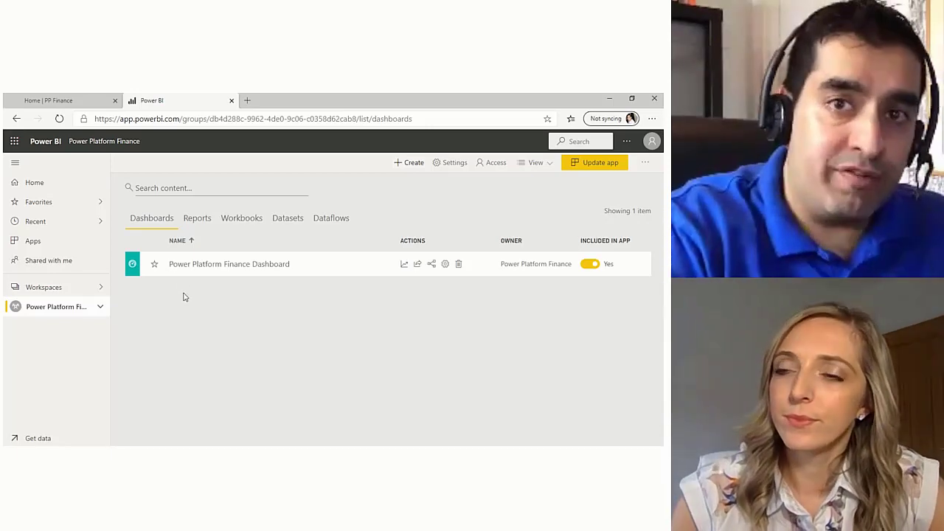
left_click(209, 220)
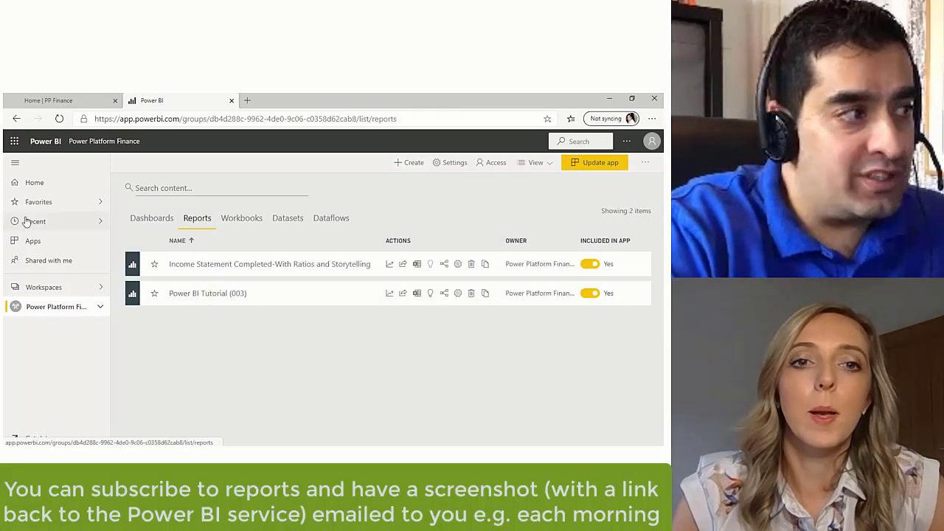
Step: Open the Power Platform Finance app and try to subscribe to its dashboard by email
left_click(35, 241)
left_click(150, 259)
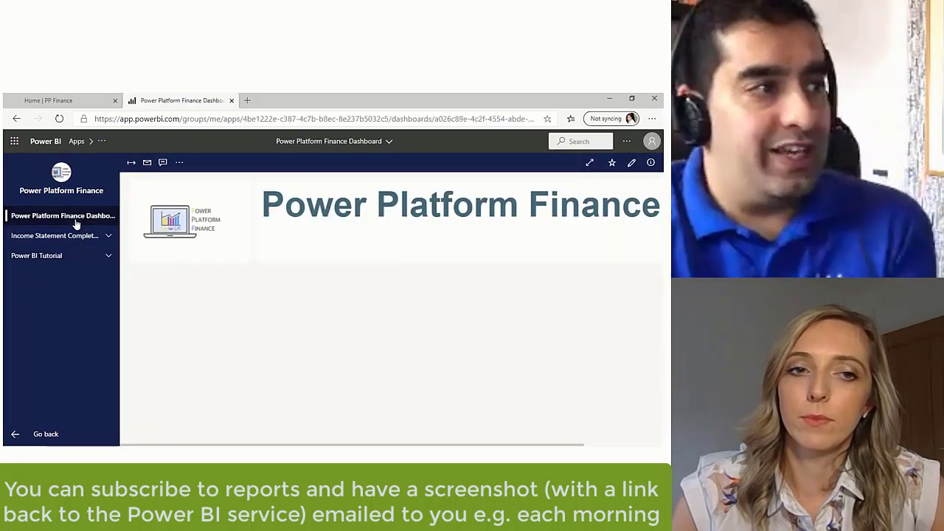
left_click(147, 166)
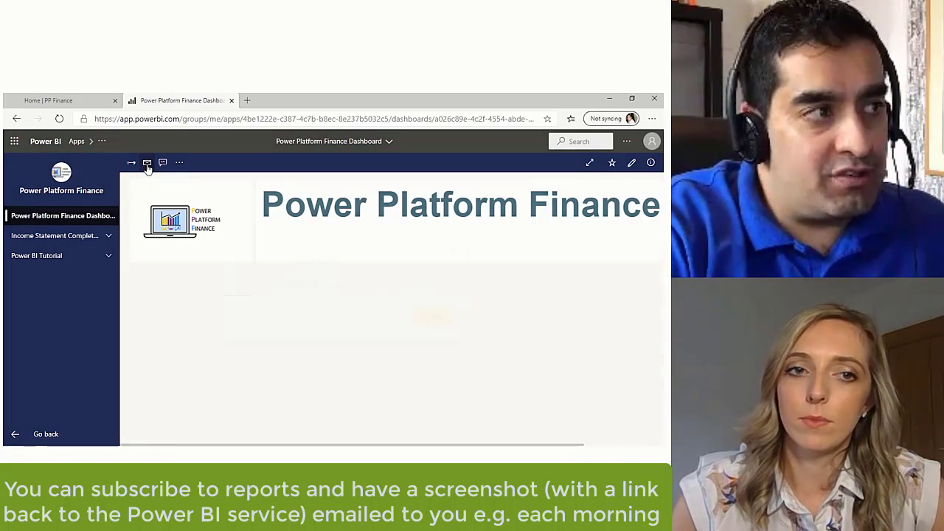
left_click(428, 319)
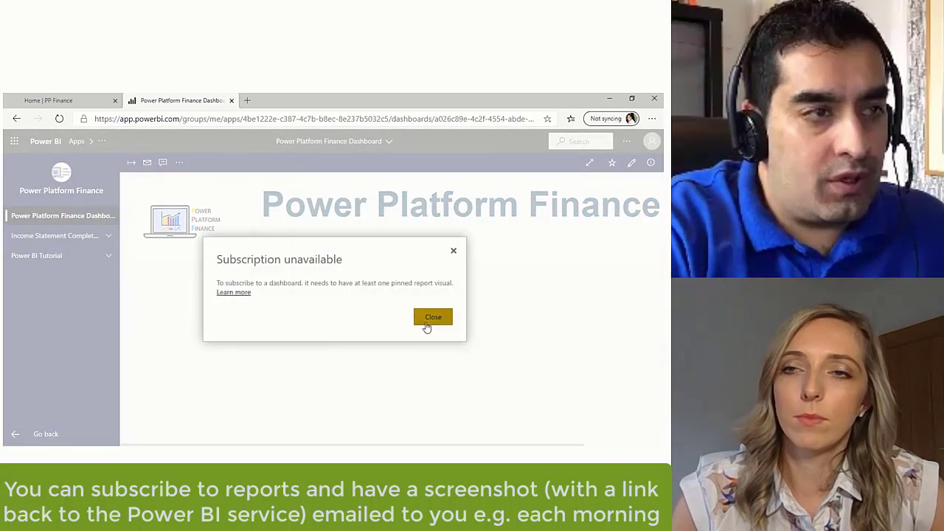
Step: Open the email subscription settings for the app's Income Statement report page
left_click(55, 235)
left_click(85, 262)
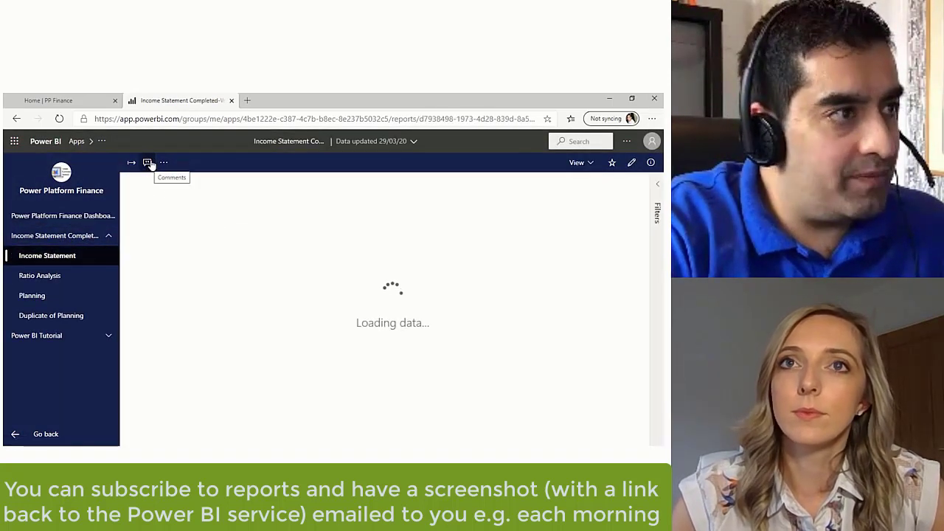
left_click(147, 163)
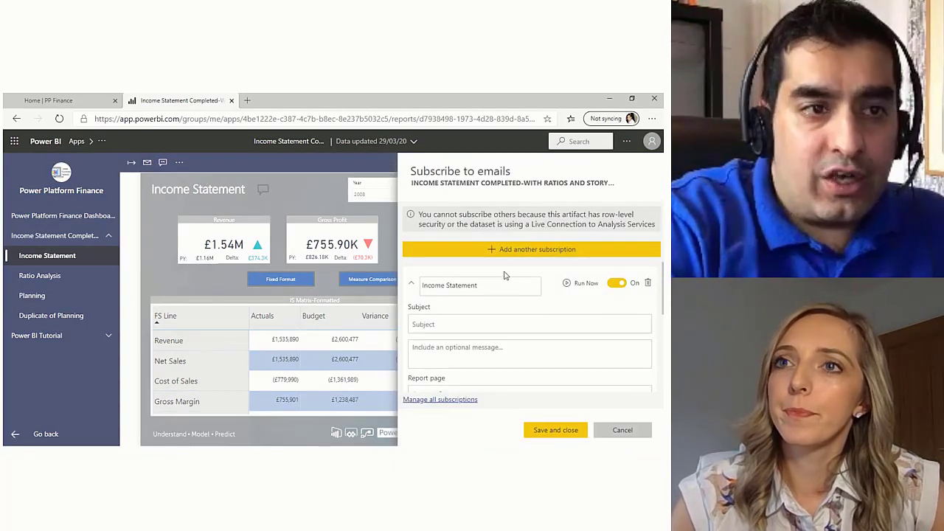
Step: Review the Income Statement subscription's subject, message, report page, frequency, schedule and report link options, and leave without saving
left_click(479, 286)
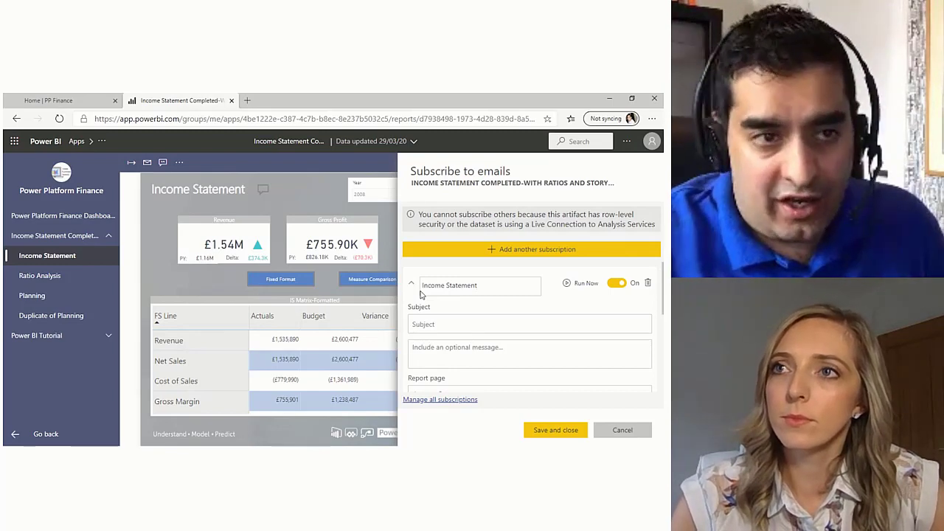
scroll(519, 317, "down", 5)
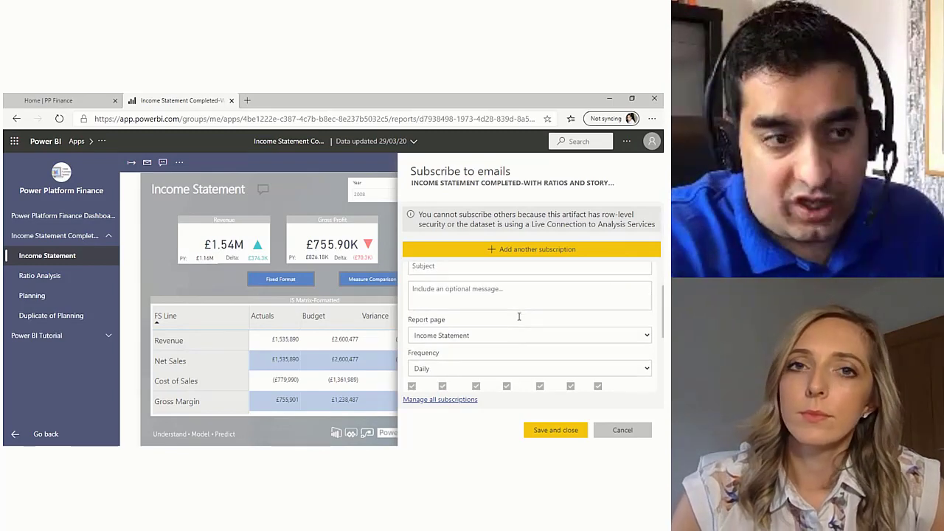
scroll(459, 358, "up", 5)
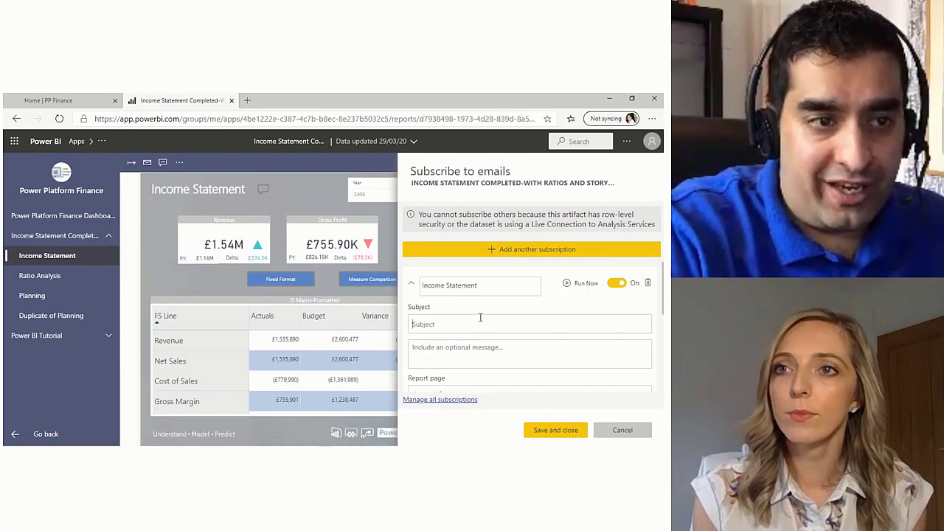
scroll(479, 322, "down", 2)
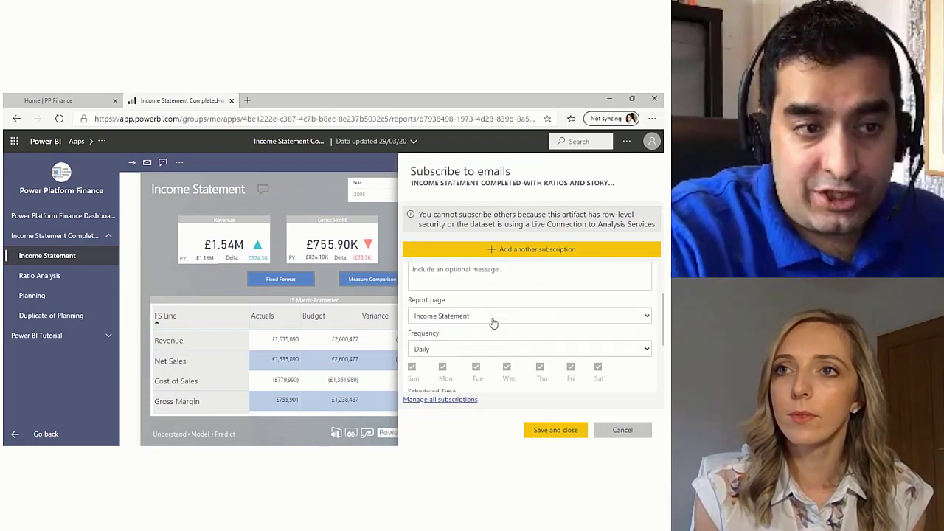
left_click(498, 318)
left_click(500, 317)
scroll(502, 318, "down", 2)
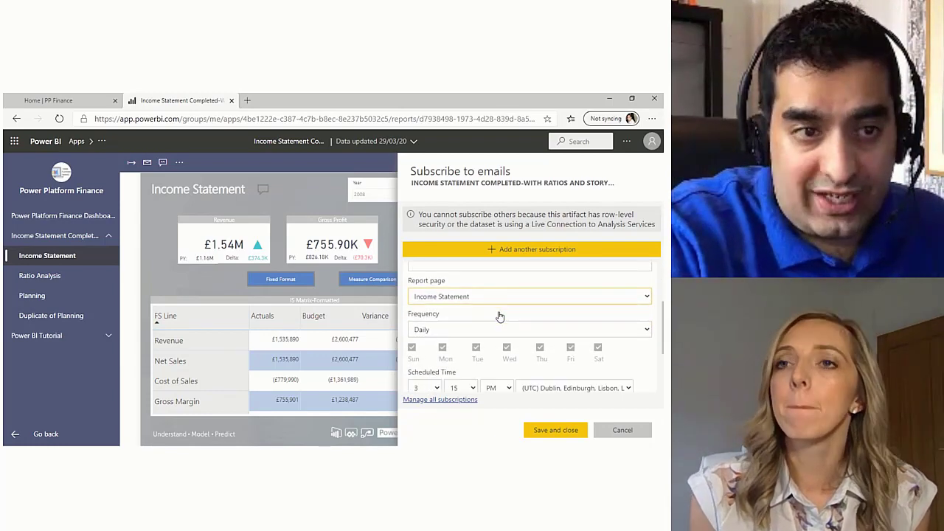
left_click(426, 290)
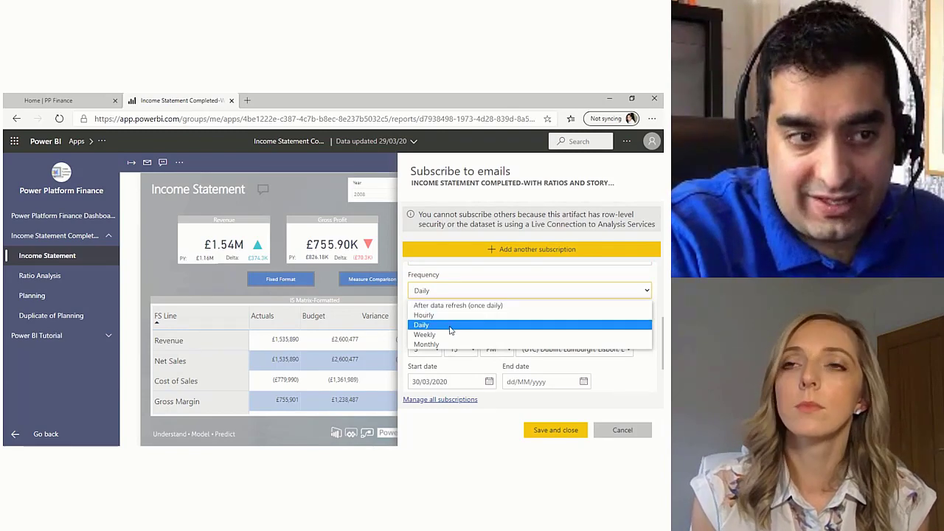
left_click(466, 289)
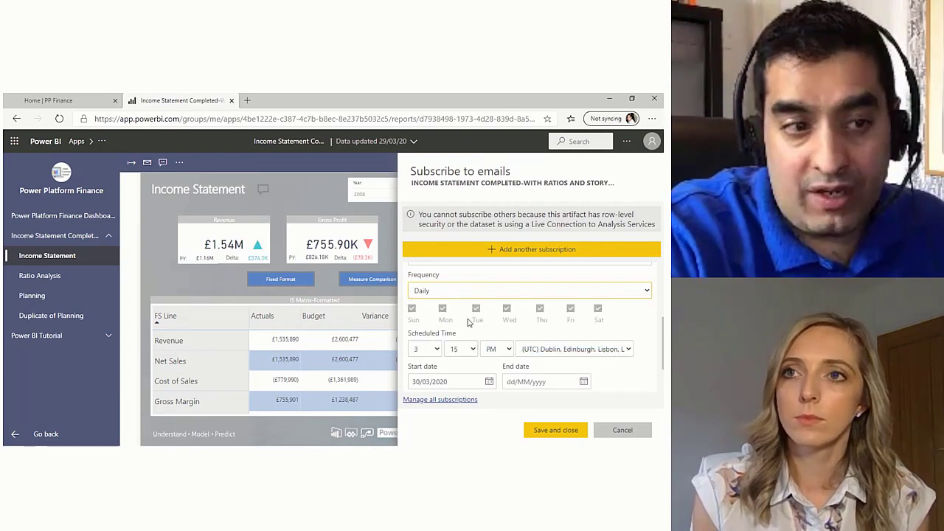
scroll(468, 319, "down", 2)
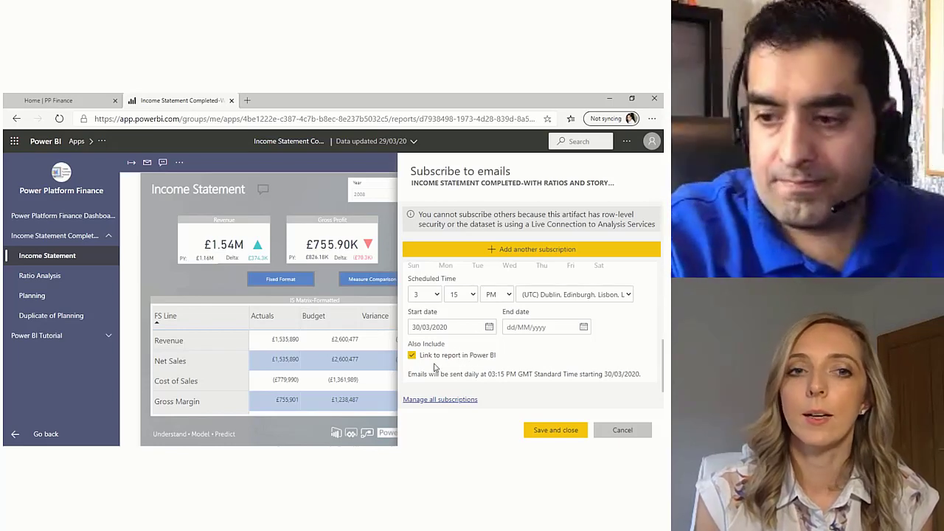
left_click(603, 431)
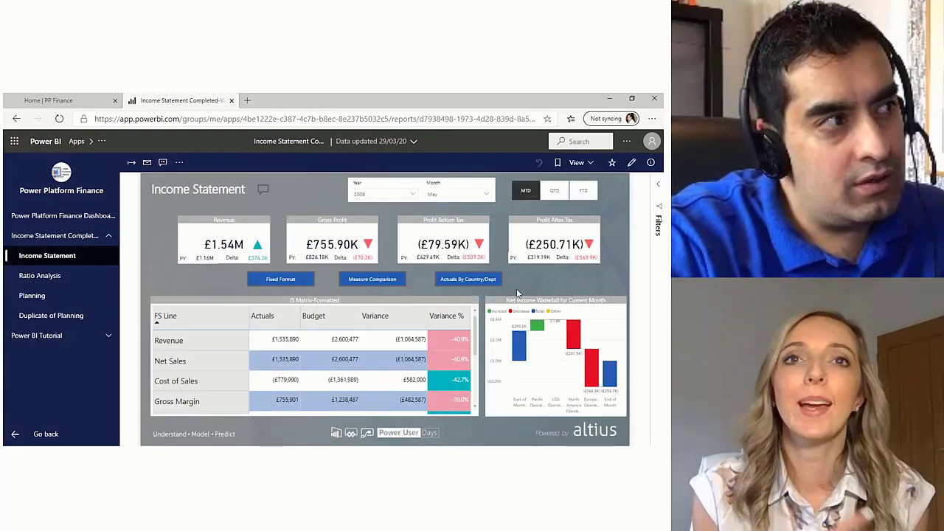
Step: Return to the Power BI home page and look through the recent content, favorites and apps lists
left_click(101, 141)
left_click(51, 143)
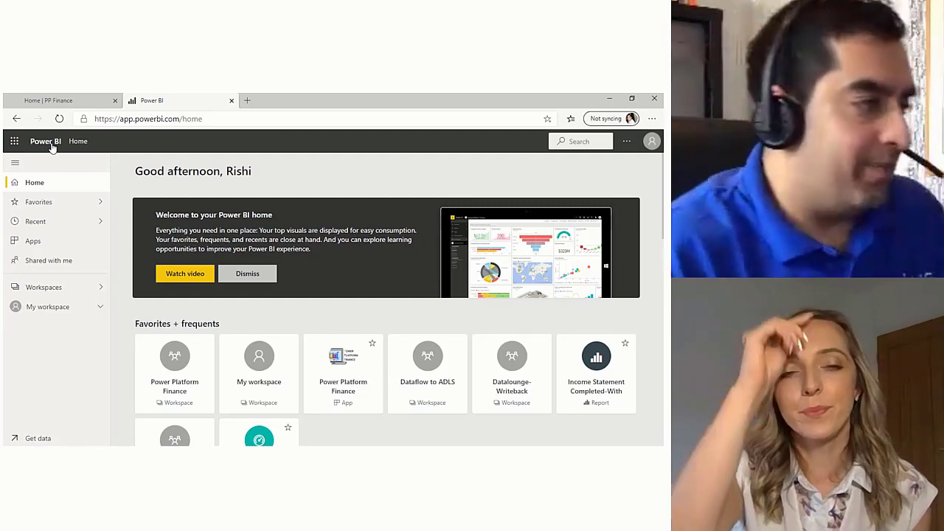
left_click(35, 224)
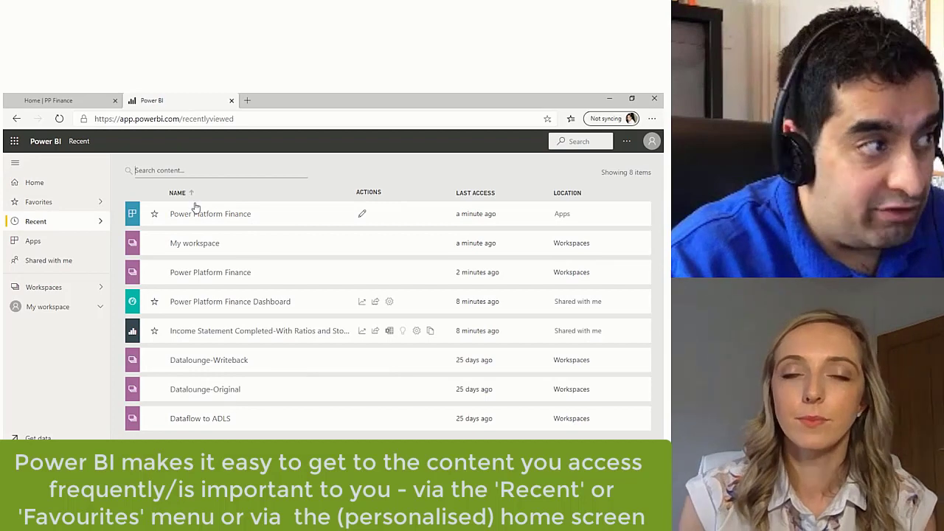
left_click(34, 205)
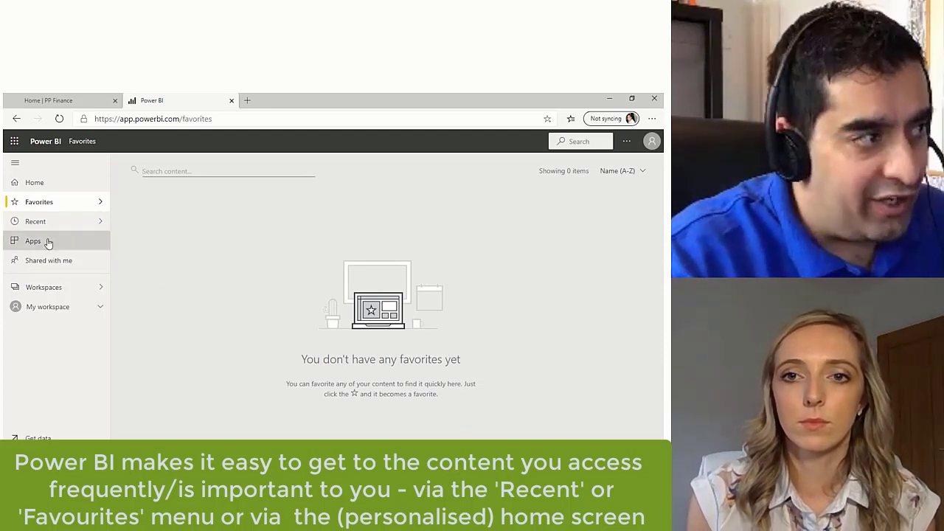
left_click(47, 242)
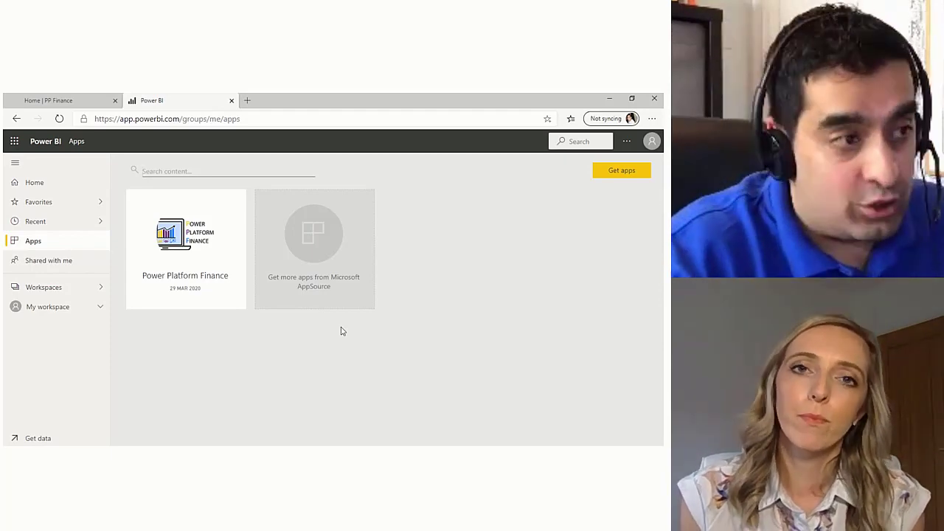
Step: Open the Income Statement report in the Power Platform Finance app and show its comments
left_click(221, 256)
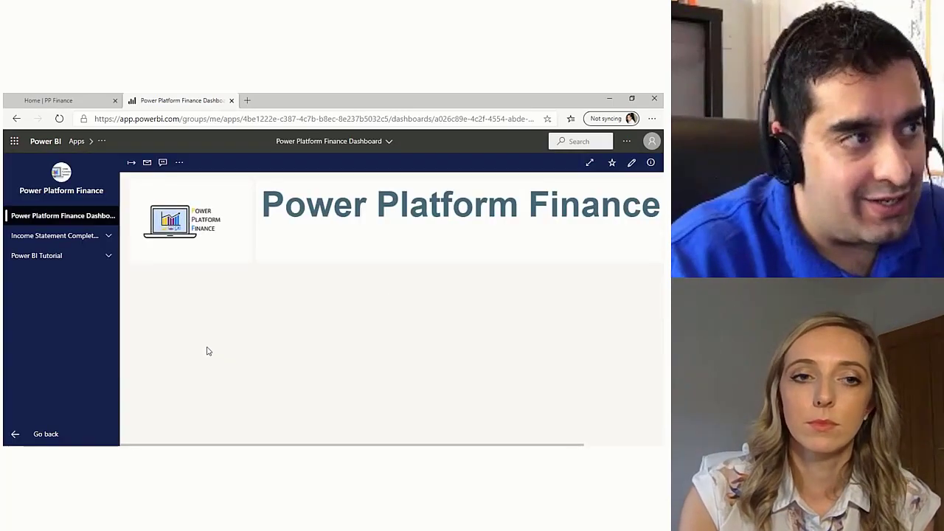
left_click(51, 240)
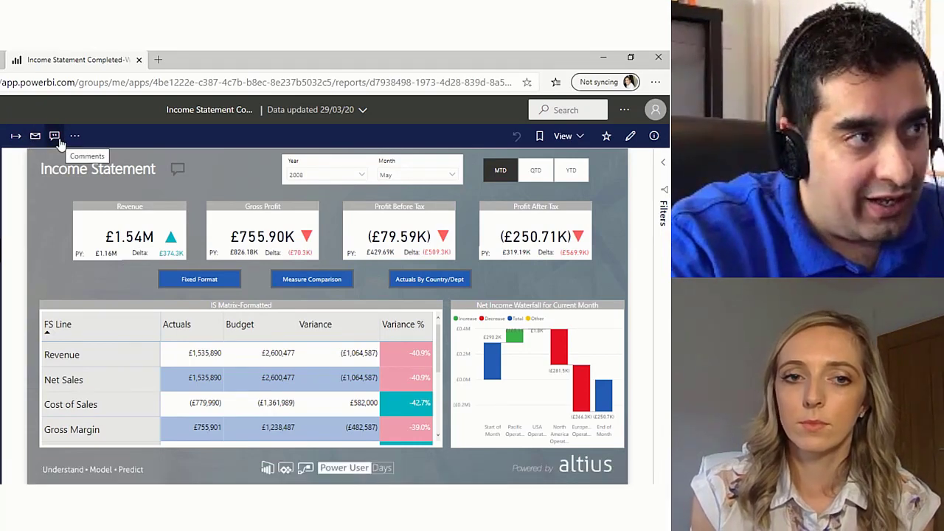
left_click(54, 137)
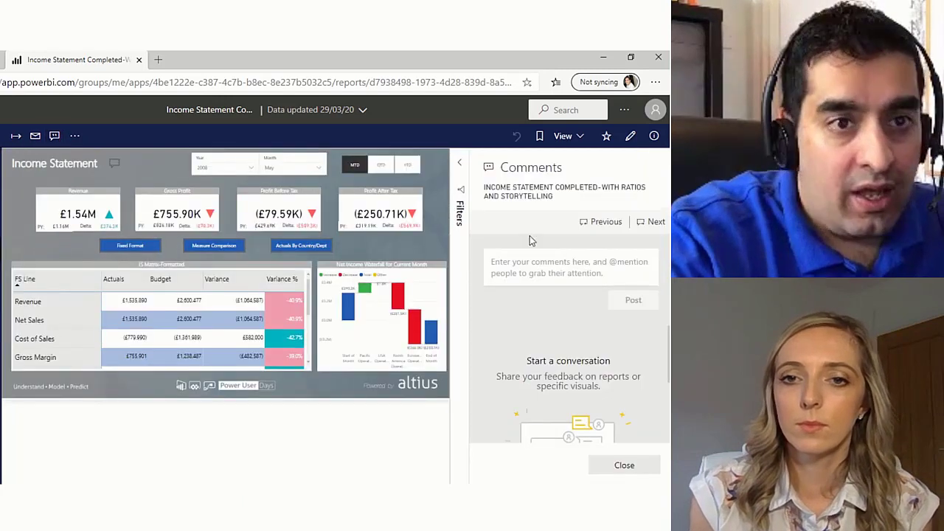
Step: Write a report comment that mentions a colleague by name and asks "why is revenue so low?"
left_click(580, 272)
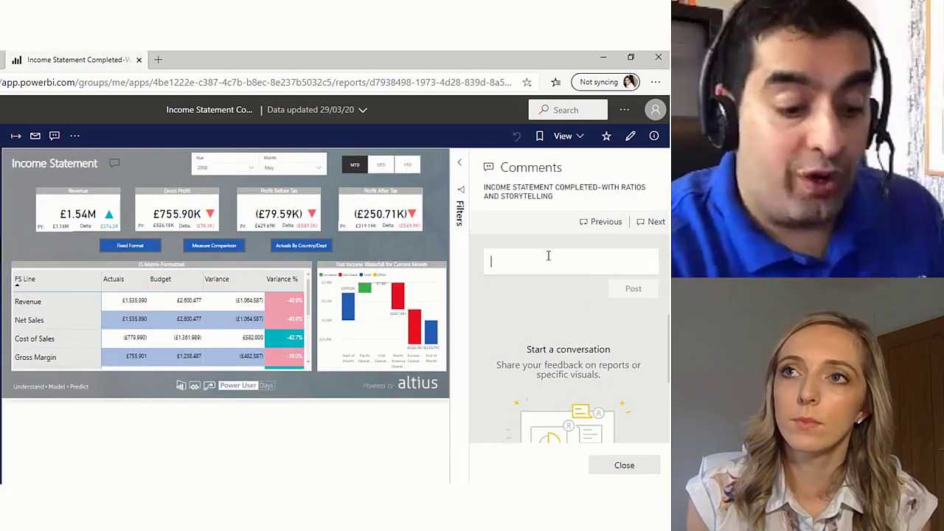
type("sal")
key("BackSpace")
key("BackSpace")
key("BackSpace")
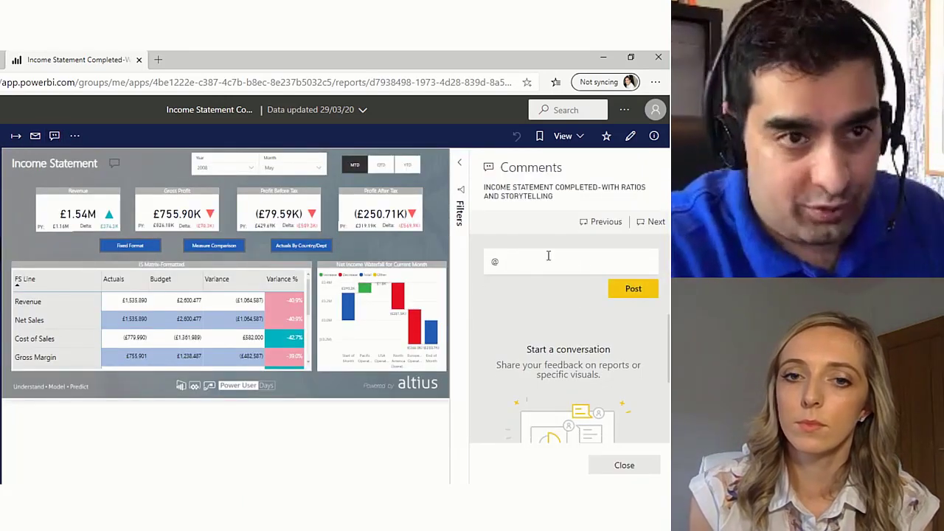
type("@amy")
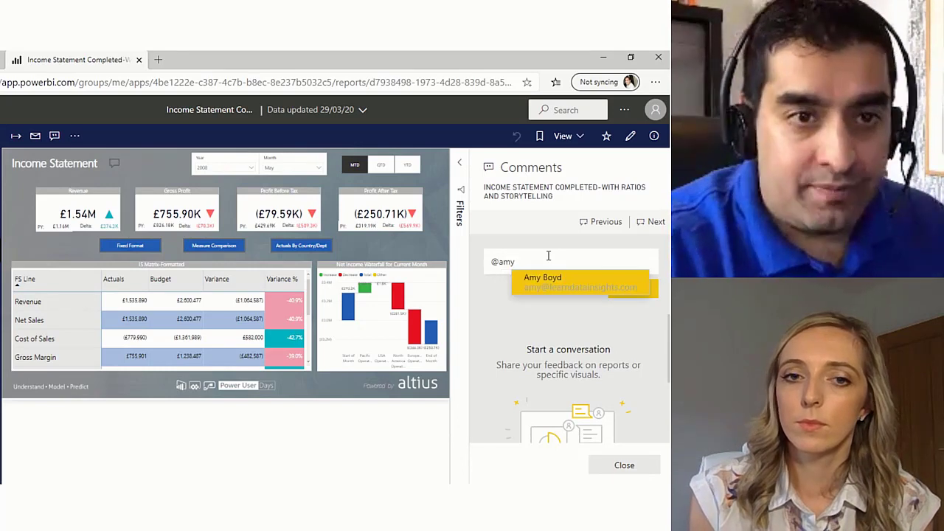
left_click(543, 278)
type("-")
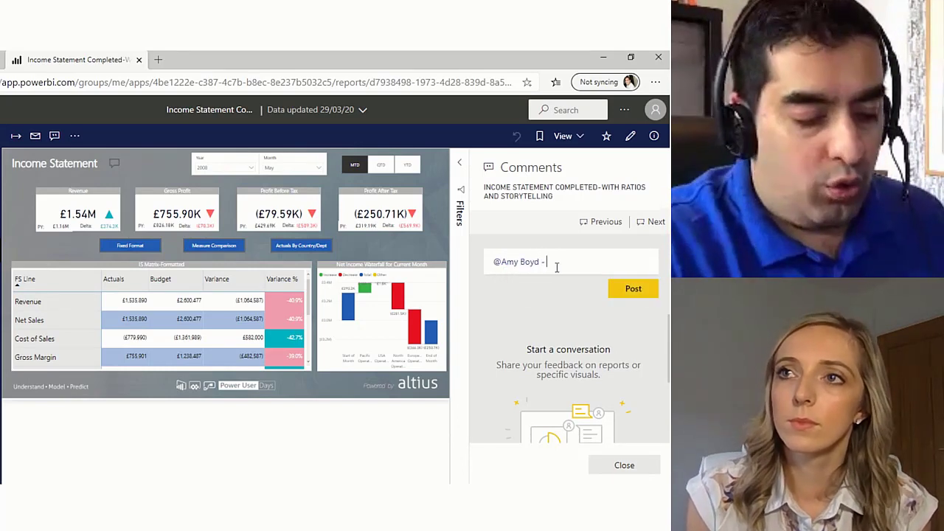
type(" why is revenue ")
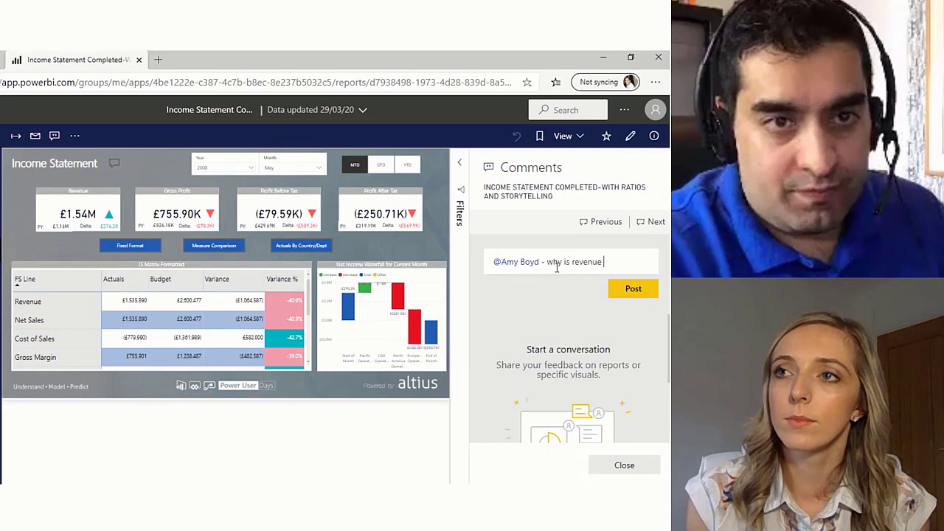
type("so low?")
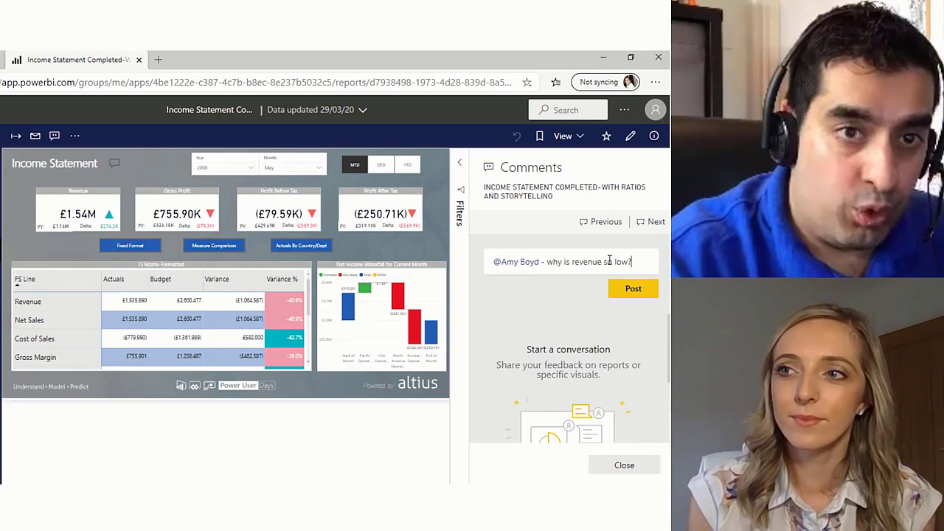
Step: Keep the report on the MTD view, post the written comment and close the comments
left_click(362, 169)
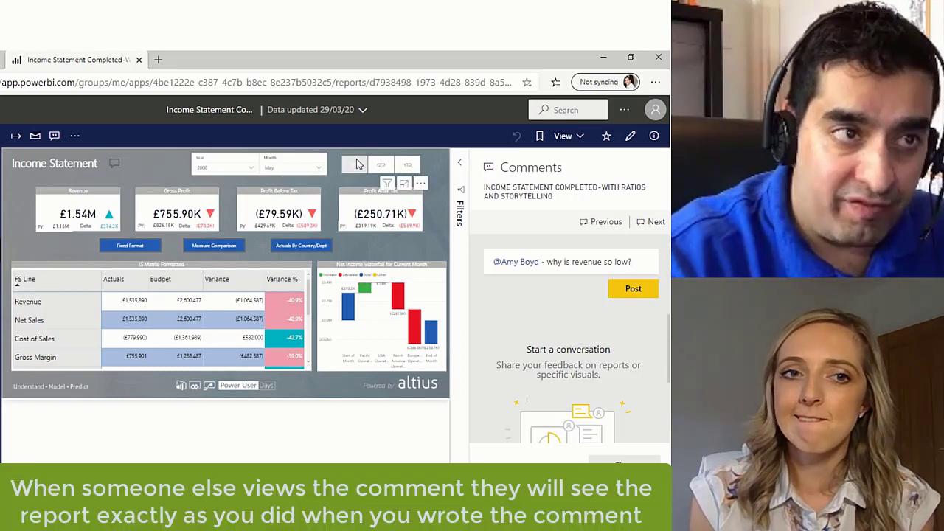
left_click(354, 163)
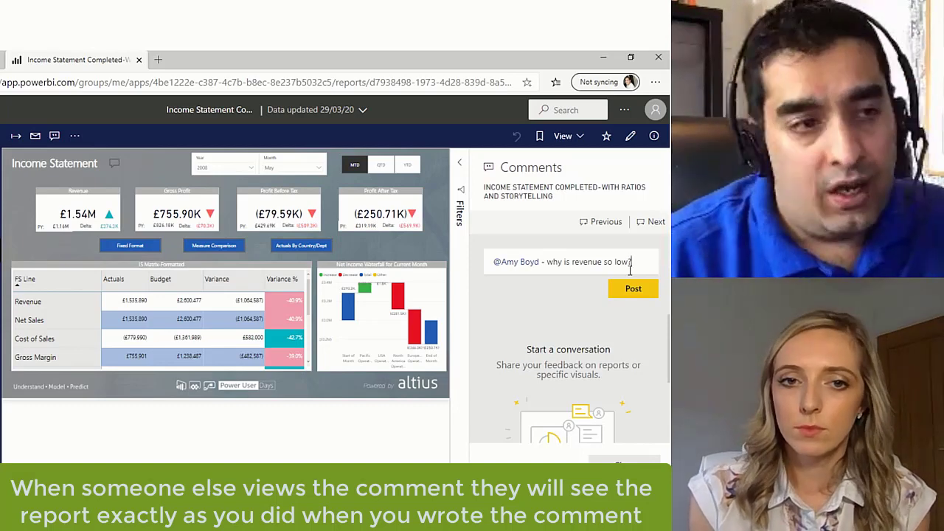
left_click(640, 290)
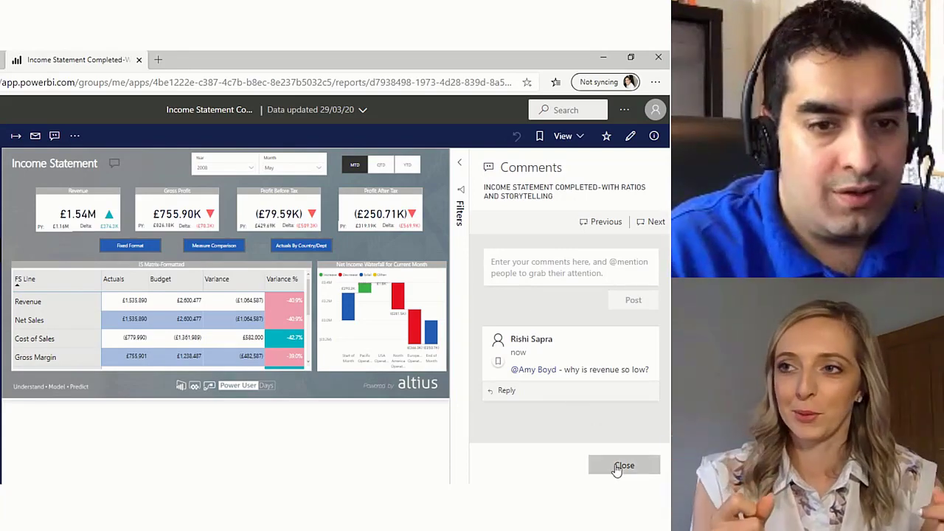
left_click(618, 467)
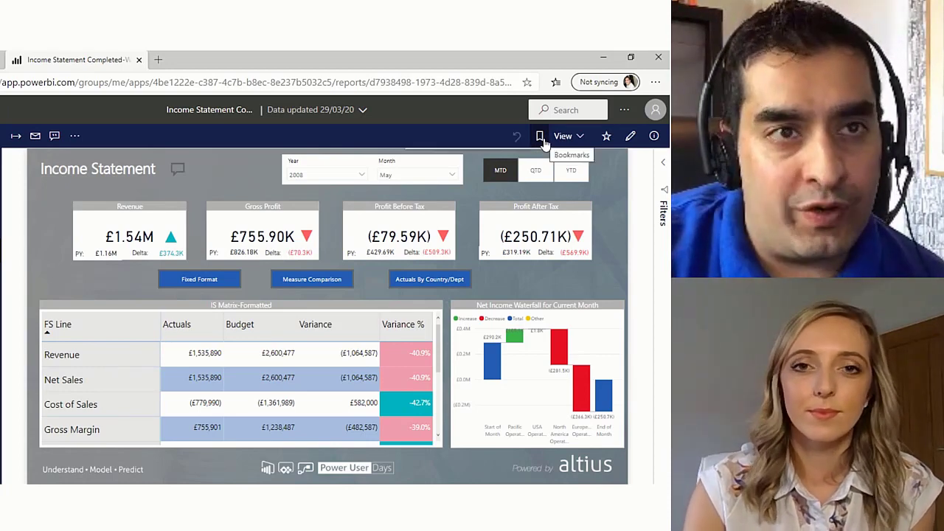
Step: Show the report's bookmarks and expand the Story-Cost INcome Ratio group
left_click(542, 138)
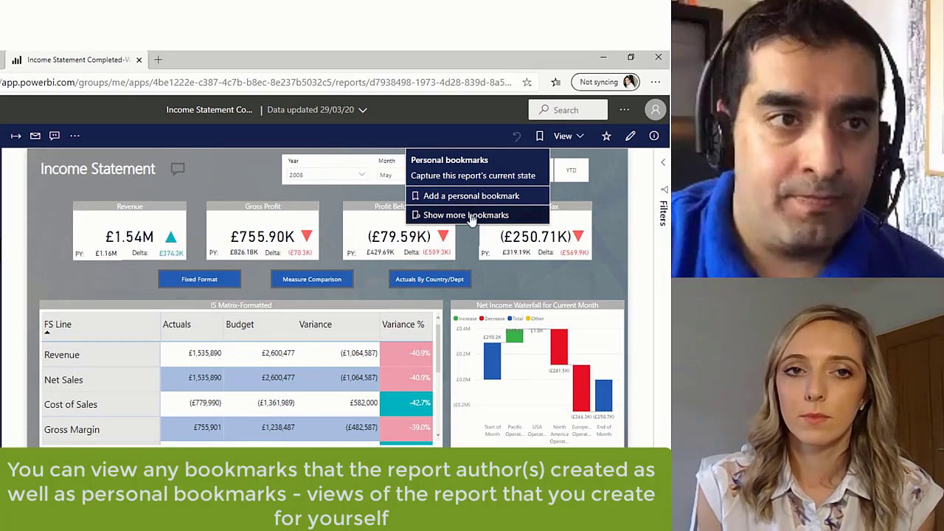
left_click(472, 221)
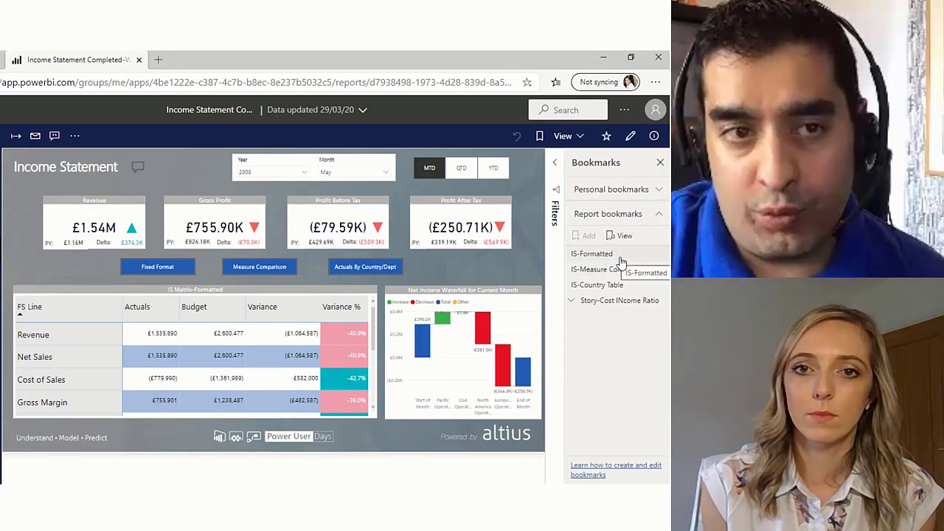
left_click(582, 304)
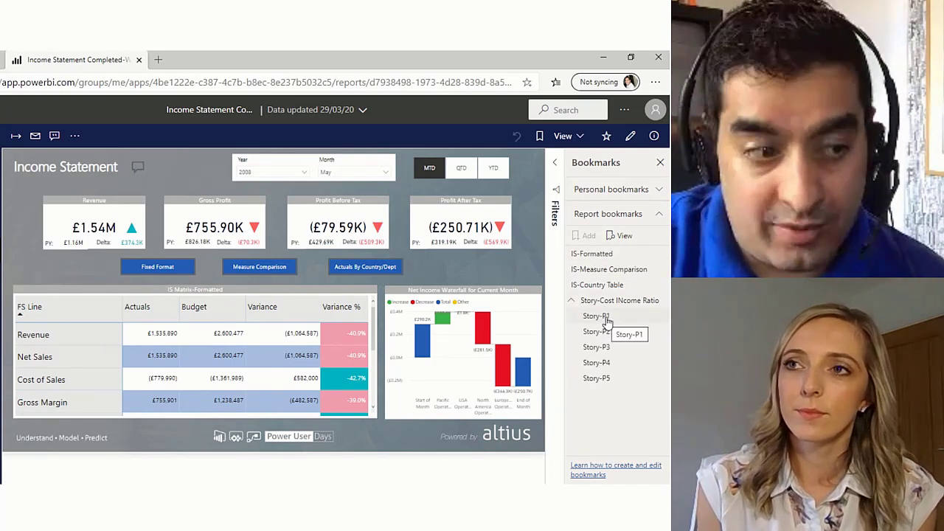
Step: Walk through the cost/income ratio story by viewing the bookmarks Story-P1, Story-P2, Story-P3 and Story-P4 in order
left_click(607, 321)
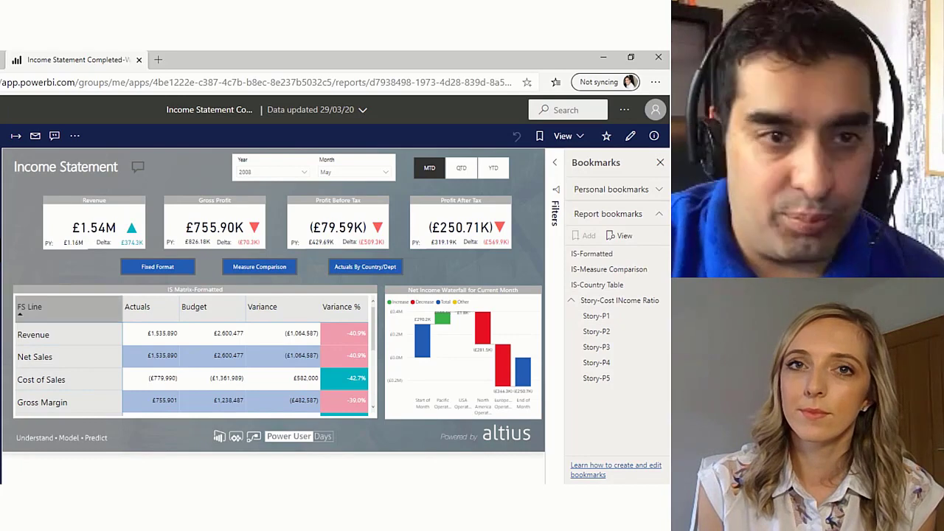
left_click(622, 319)
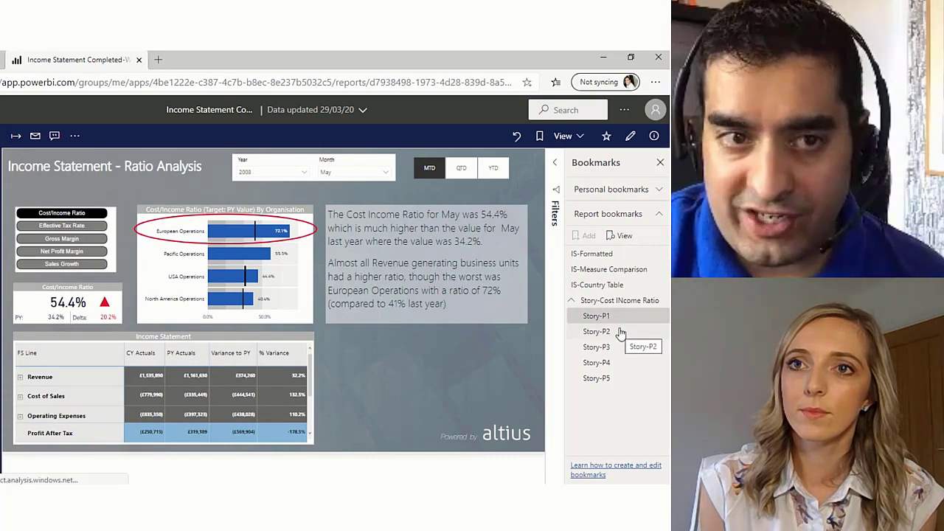
left_click(620, 333)
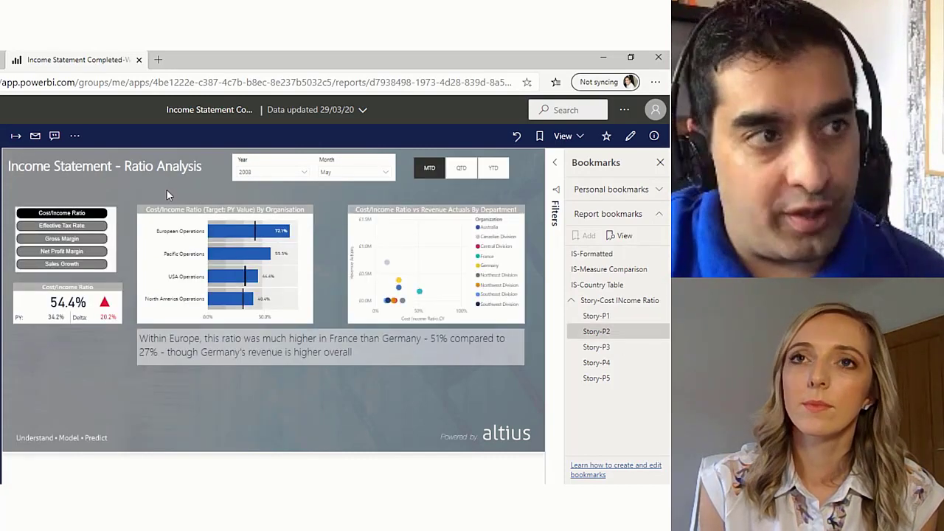
left_click(605, 353)
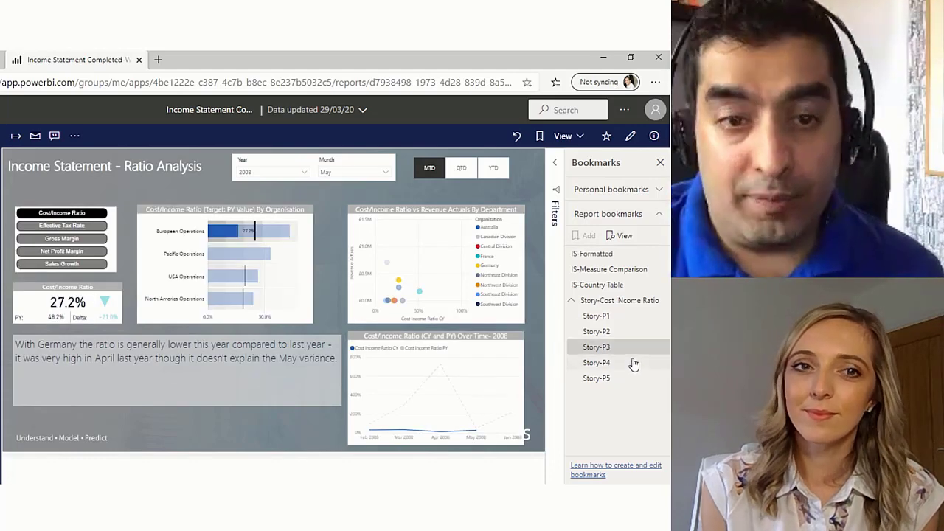
left_click(633, 363)
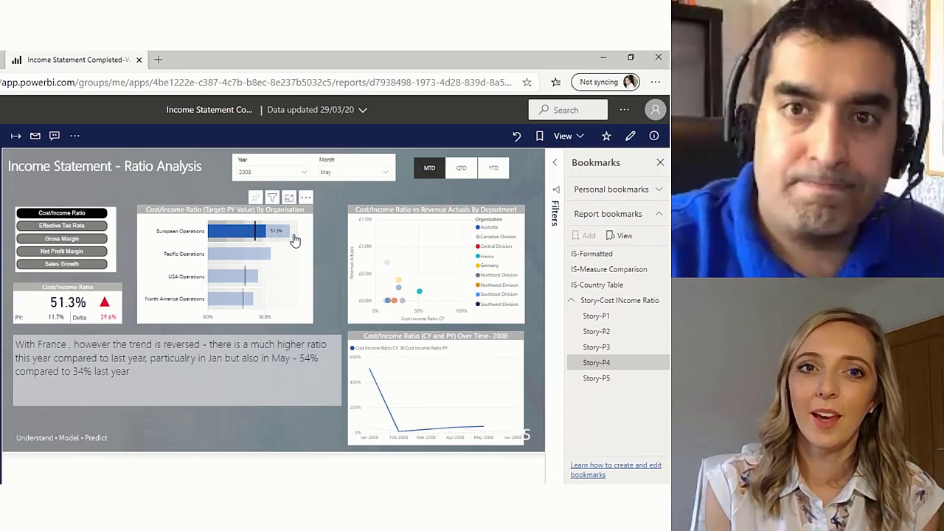
mouse_move(294, 240)
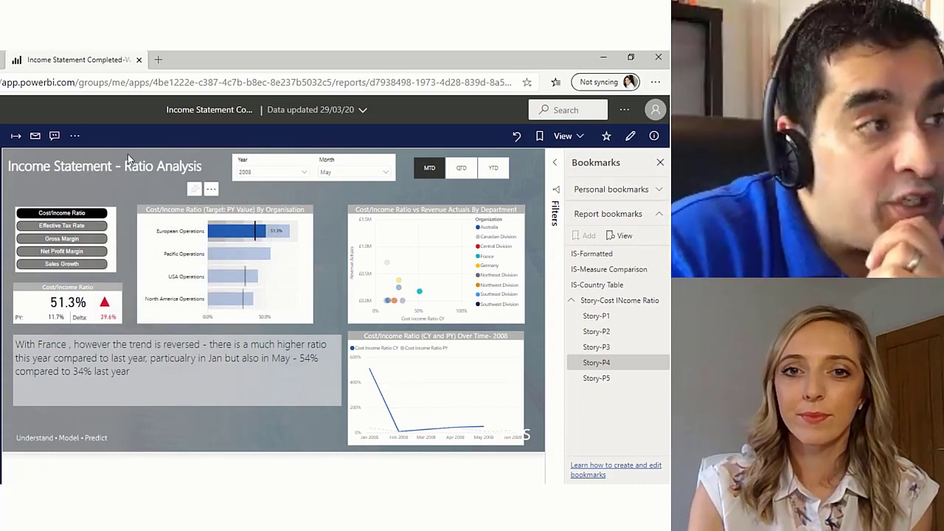
Step: Analyze the report in Excel, stating that the Excel updates are already installed, and enable the workbook's data connection
left_click(75, 138)
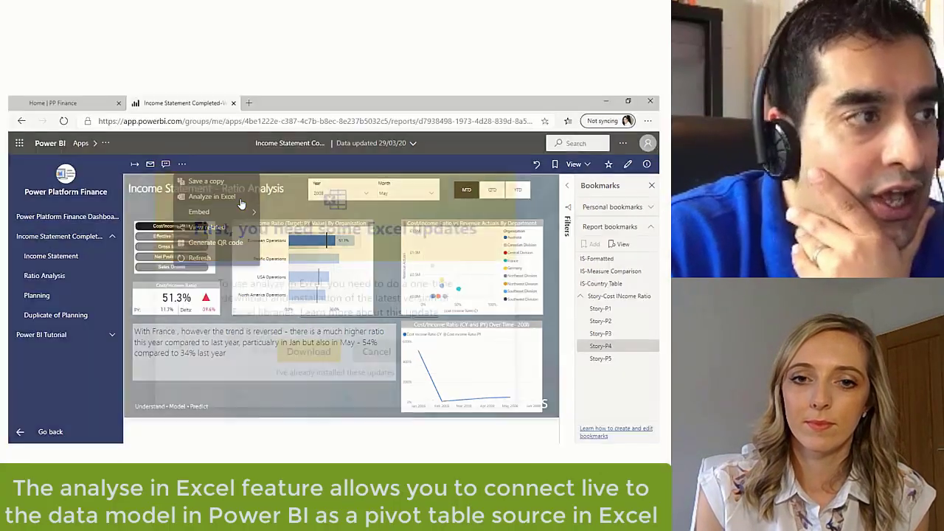
left_click(148, 180)
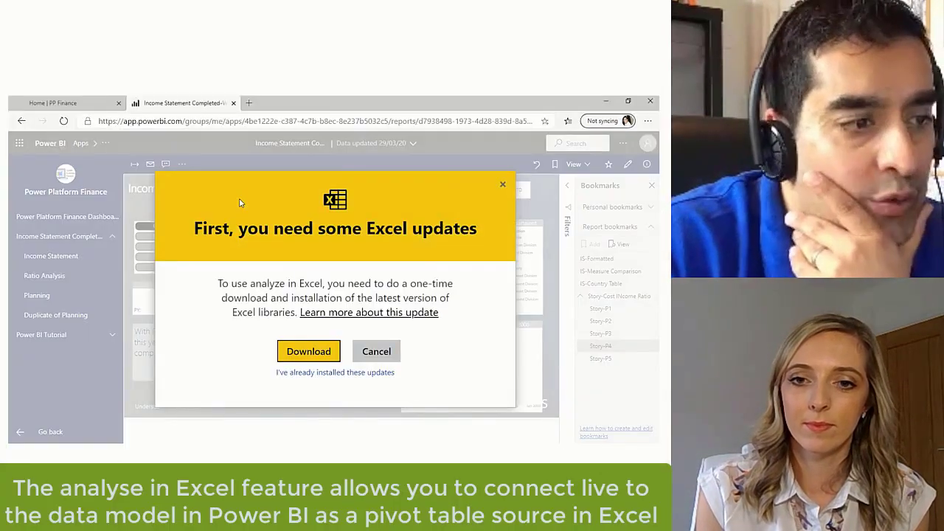
left_click(338, 372)
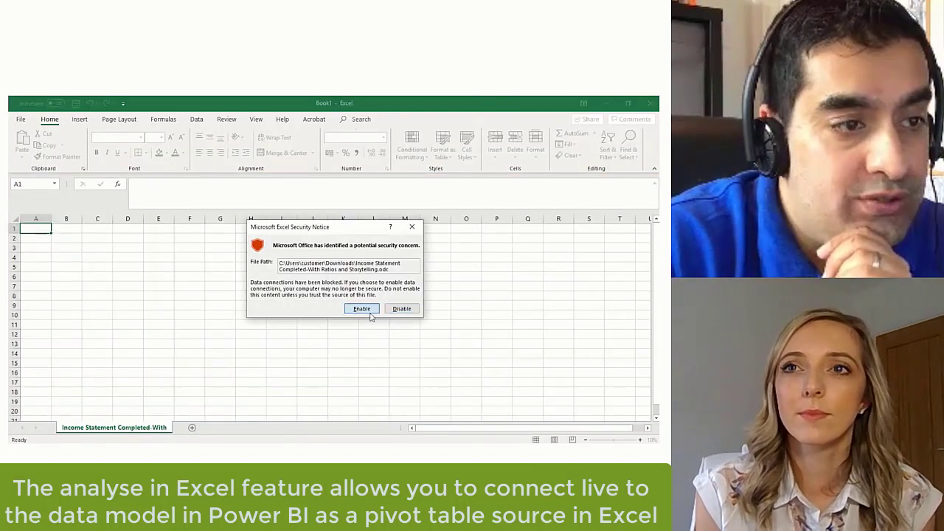
left_click(363, 309)
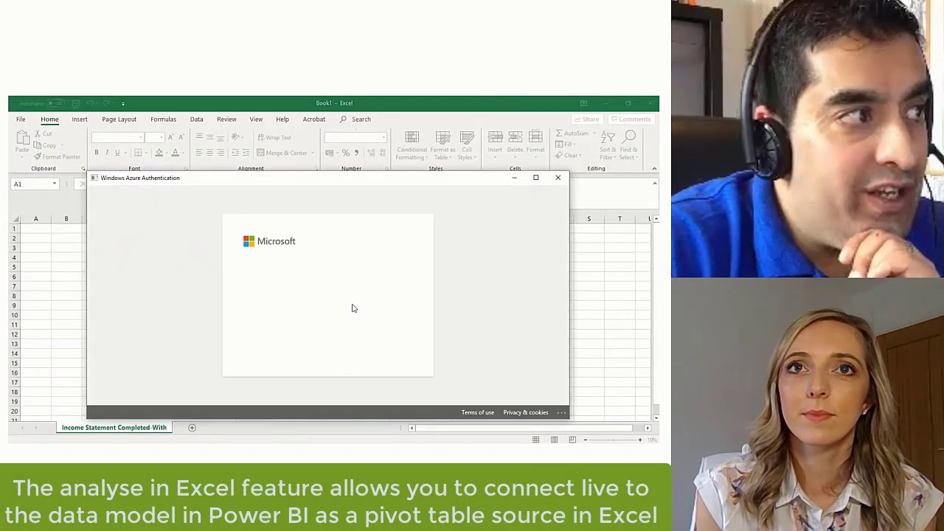
Step: Enter the account password and sign in to connect the workbook to the Power BI dataset
left_click(355, 291)
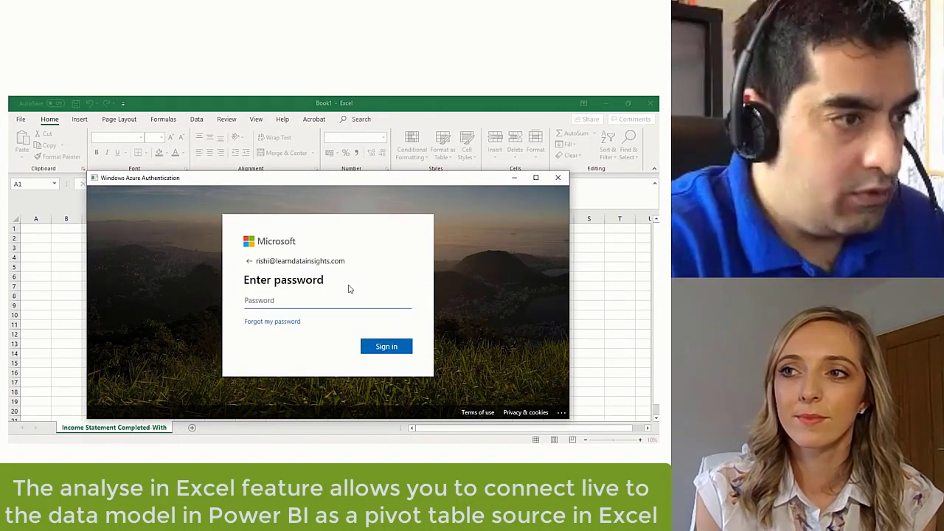
type("***")
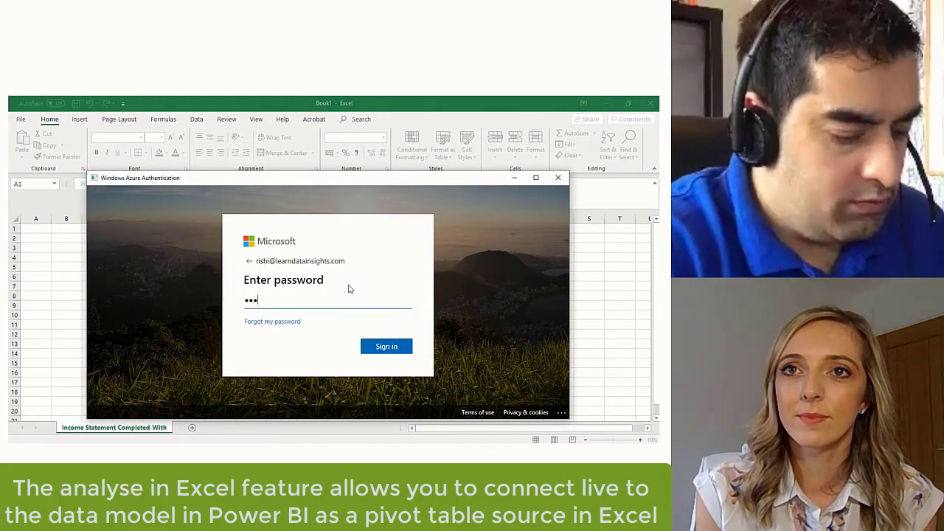
type("******")
key("Return")
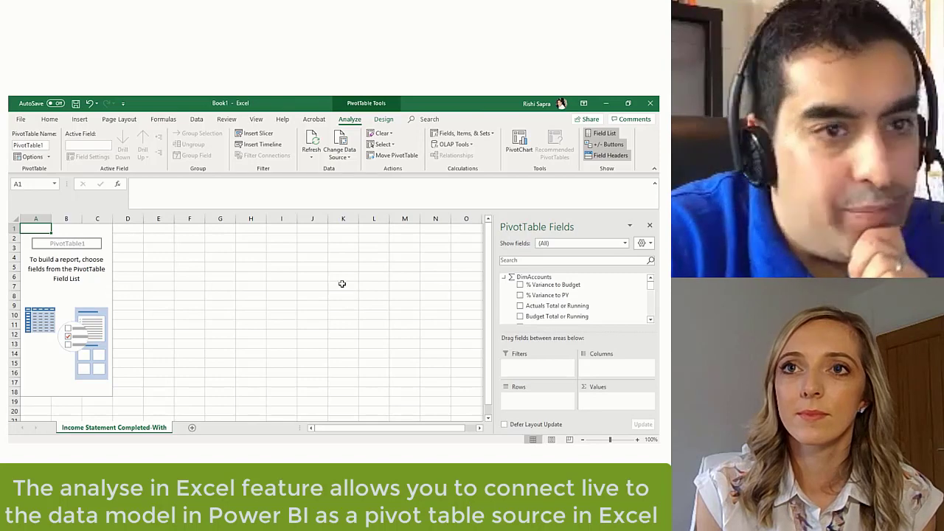
Step: Widen the PivotTable field list and look through the dataset's tables and measures
mouse_move(653, 290)
left_mouse_down()
mouse_move(654, 321)
mouse_move(654, 280)
left_mouse_up()
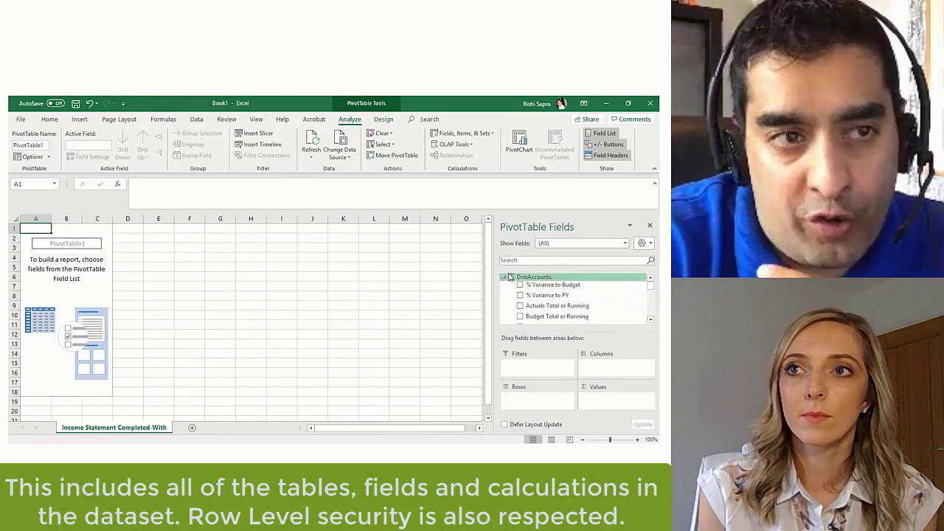
left_click_drag(493, 268, 403, 267)
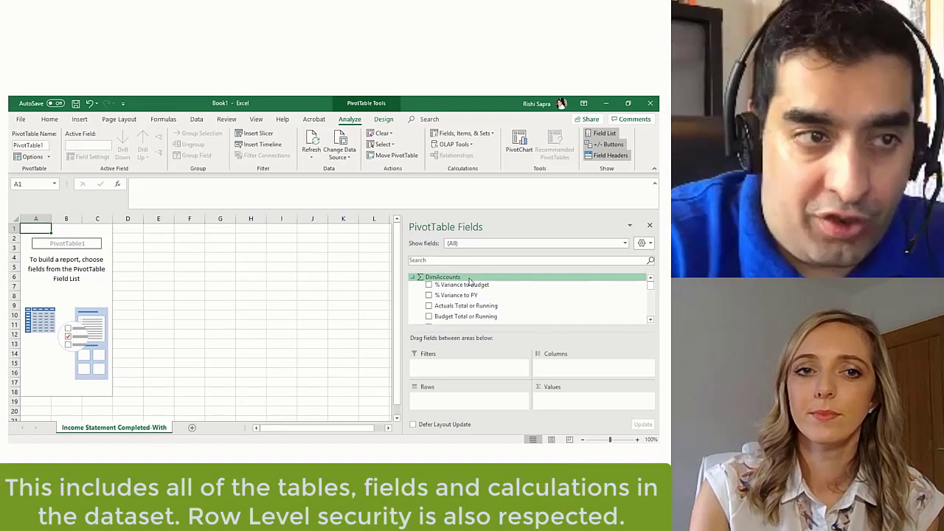
scroll(456, 281, "down", 5)
scroll(456, 279, "down", 3)
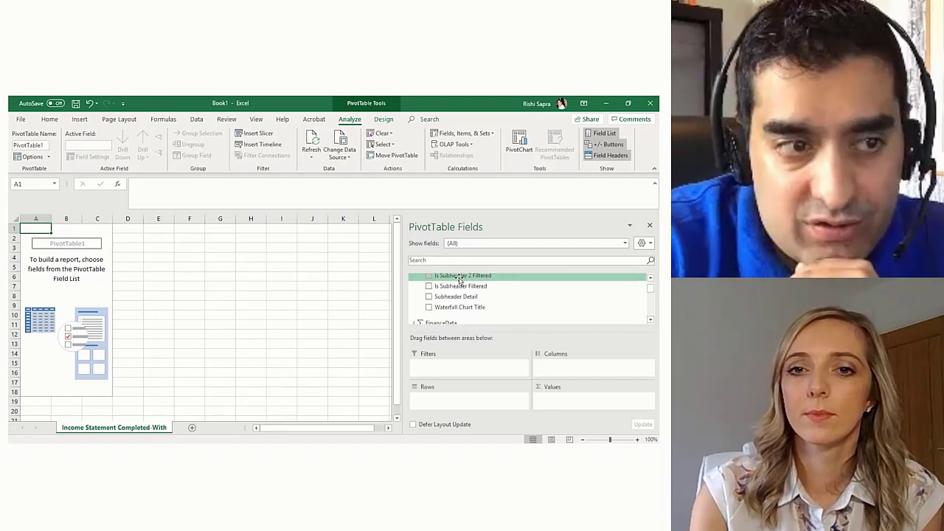
scroll(461, 292, "down", 8)
scroll(461, 295, "up", 3)
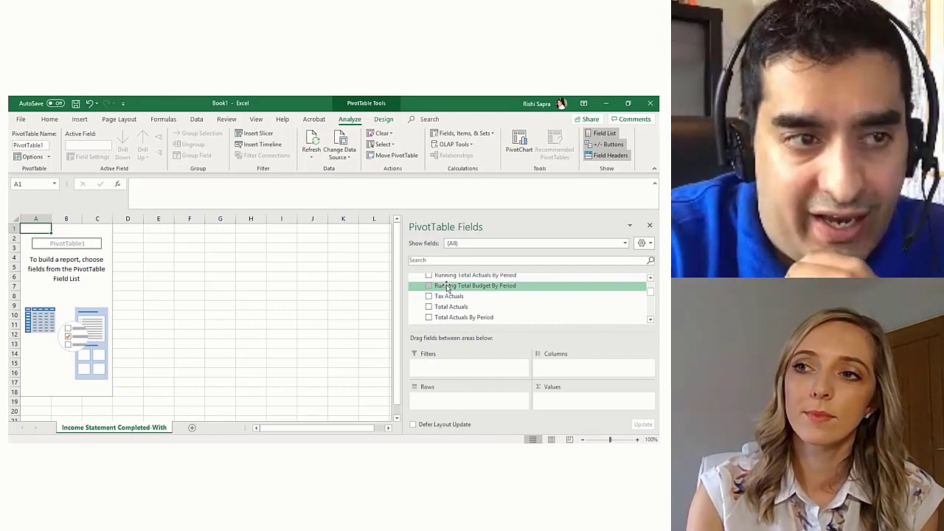
scroll(450, 287, "up", 6)
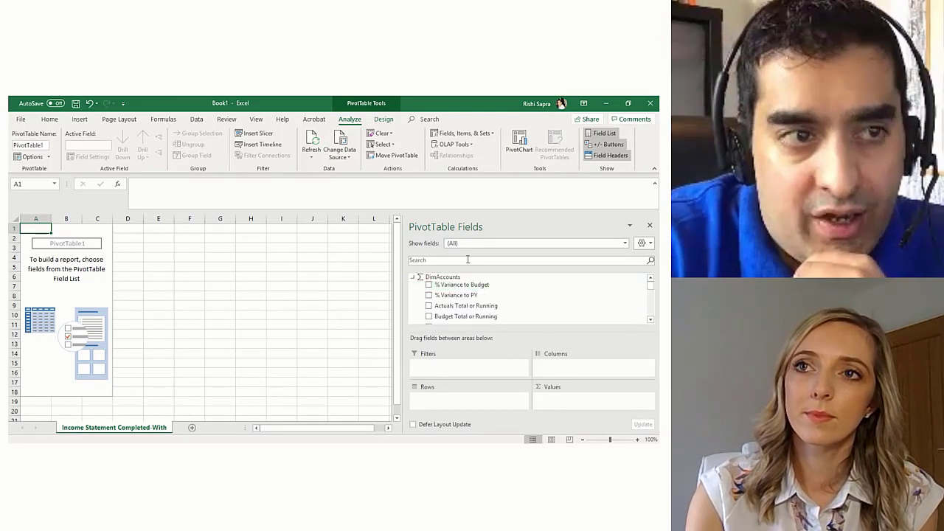
Step: Search the PivotTable fields for "header" and add the Header field from DimHeaders to the rows
left_click(469, 261)
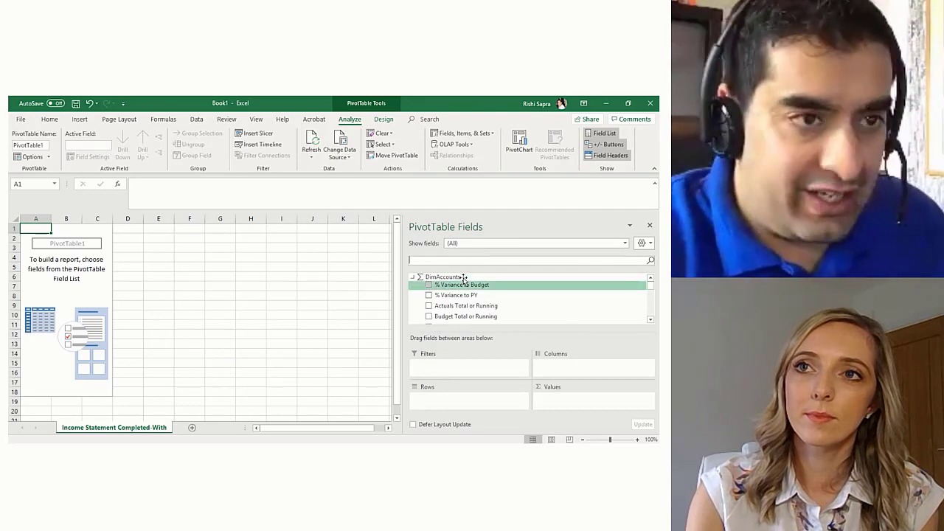
type("header")
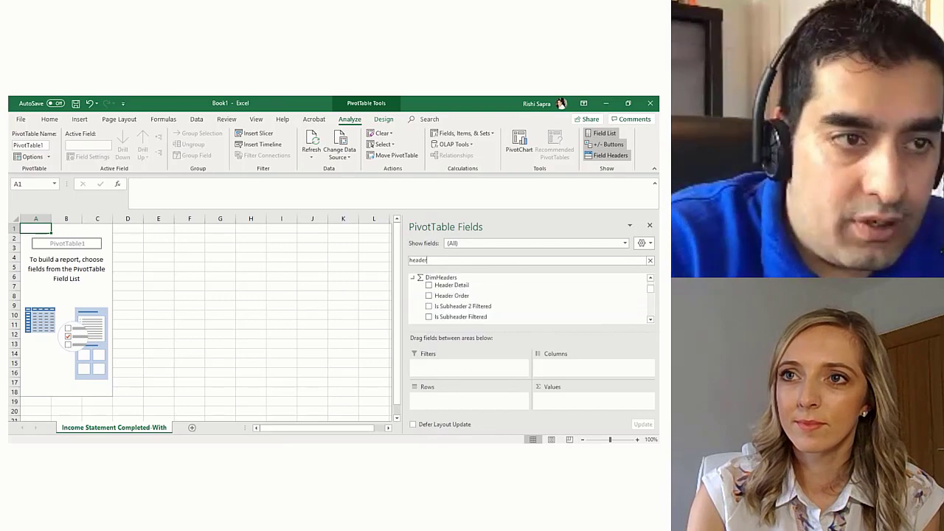
scroll(527, 299, "down", 3)
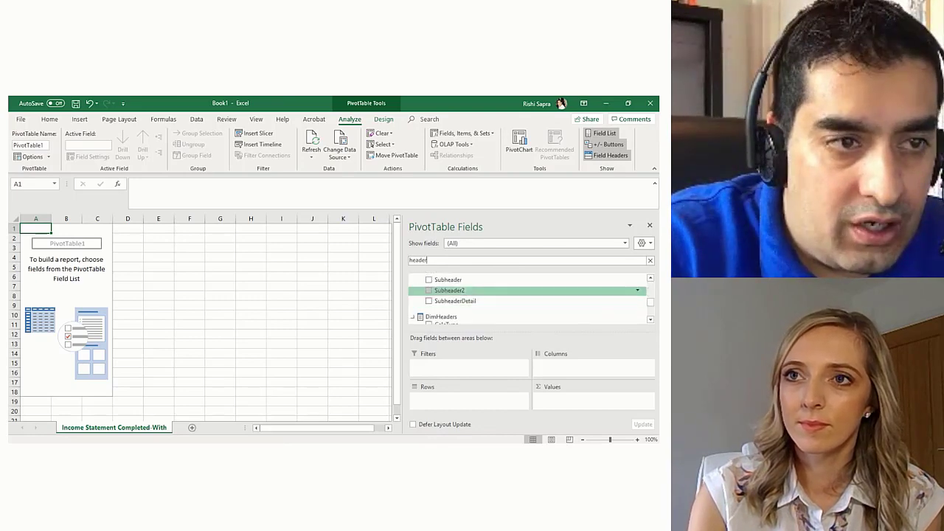
scroll(527, 299, "up", 3)
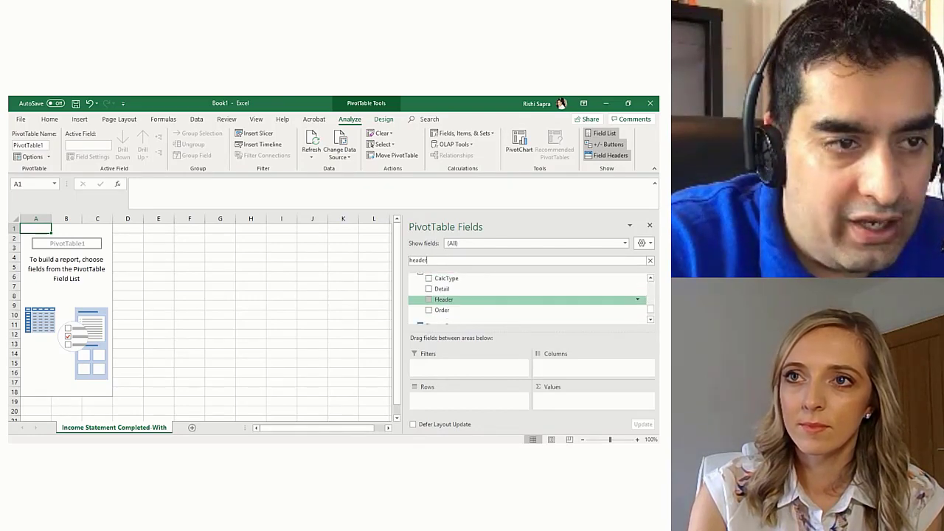
left_click_drag(444, 300, 469, 400)
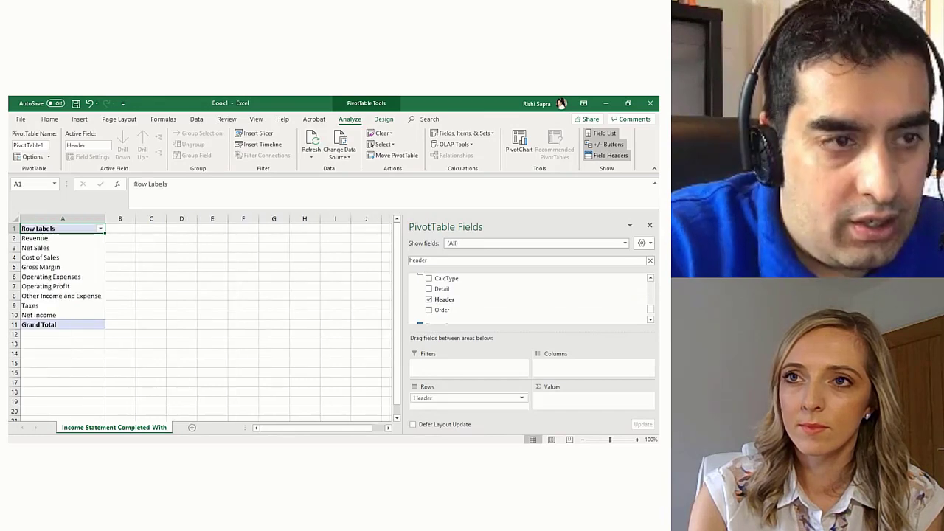
Step: Search the fields for "amoun" and try to add Amount With Sign from FinanceData to the PivotTable values
double_click(418, 261)
type("finance am")
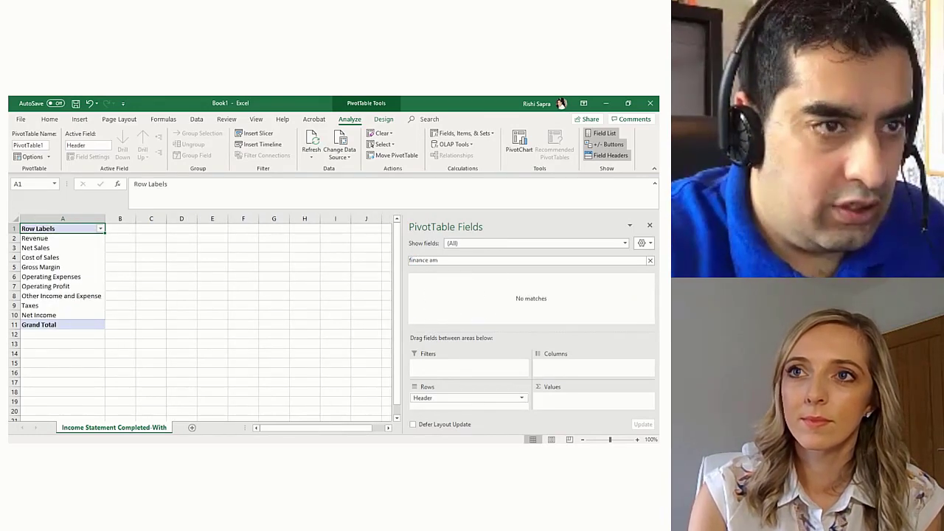
key("ctrl+a")
type("amoun")
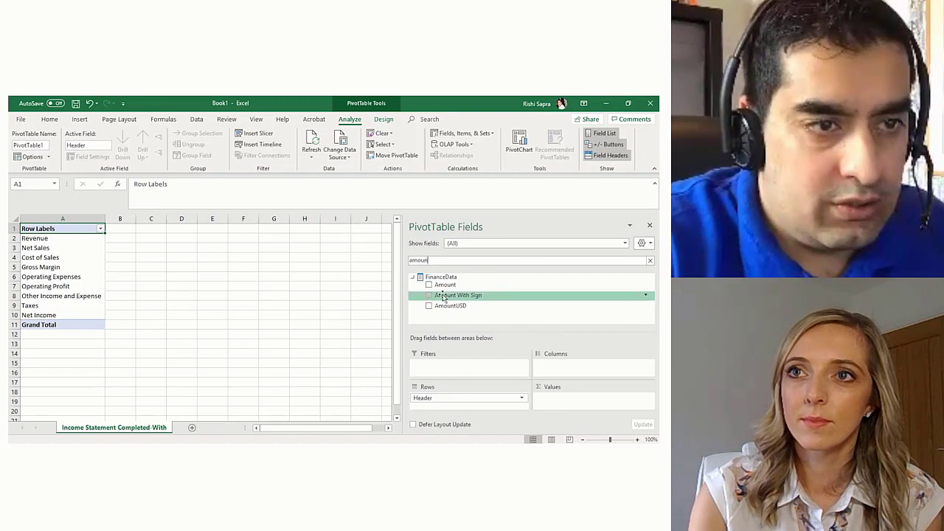
left_click_drag(452, 295, 629, 405)
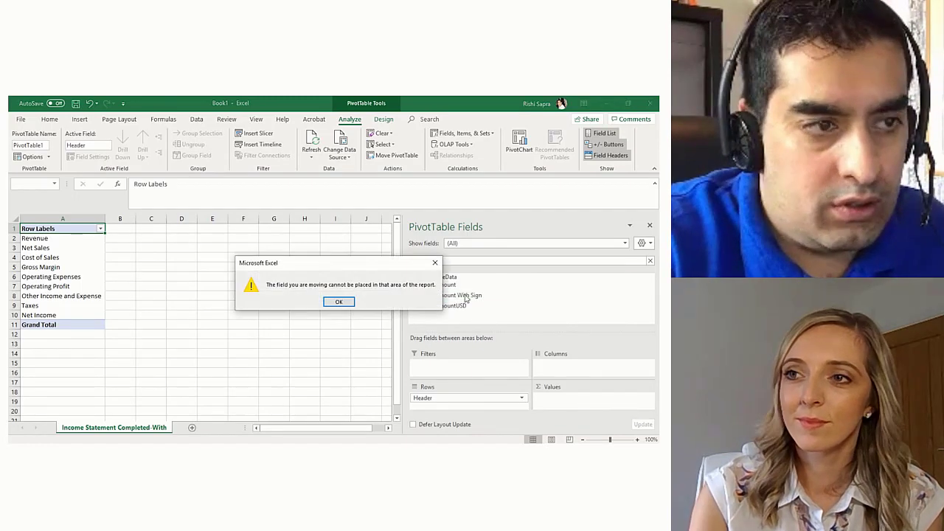
left_click(339, 302)
Step: Clear the field search, add % Variance to Budget to the PivotTable values and select the rows Revenue to Taxes
key("ctrl+a")
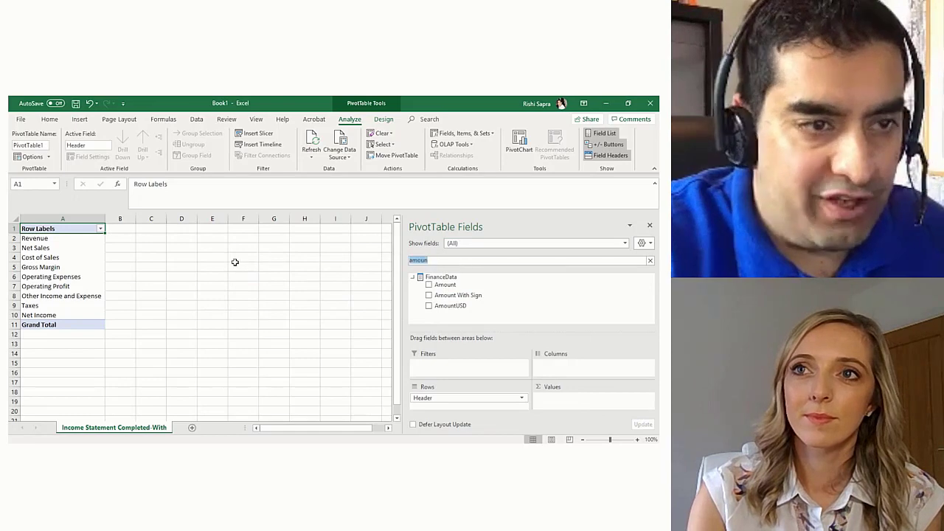
key("BackSpace")
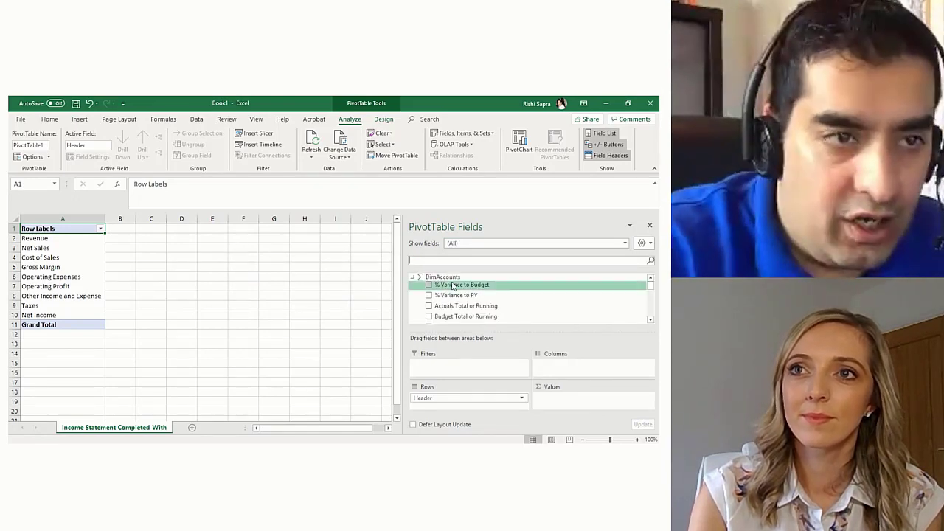
left_click_drag(457, 285, 583, 405)
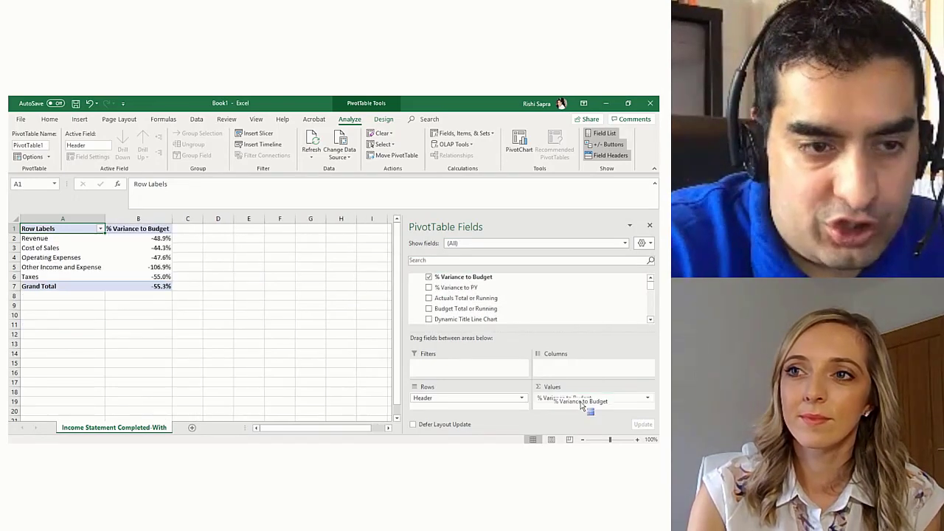
left_click(97, 242)
left_click_drag(97, 242, 155, 278)
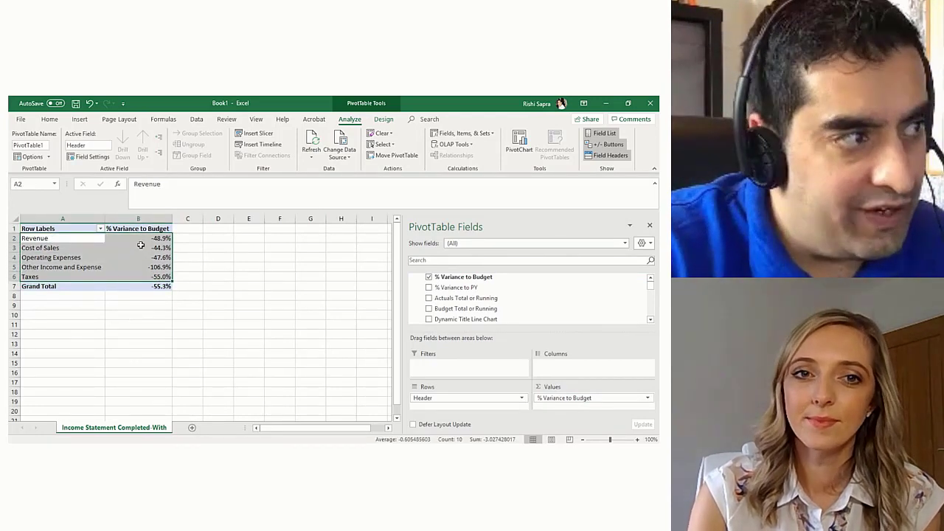
Step: Leave Excel, switch back to the Power BI report in the browser and show its Income Statement page
left_click(607, 103)
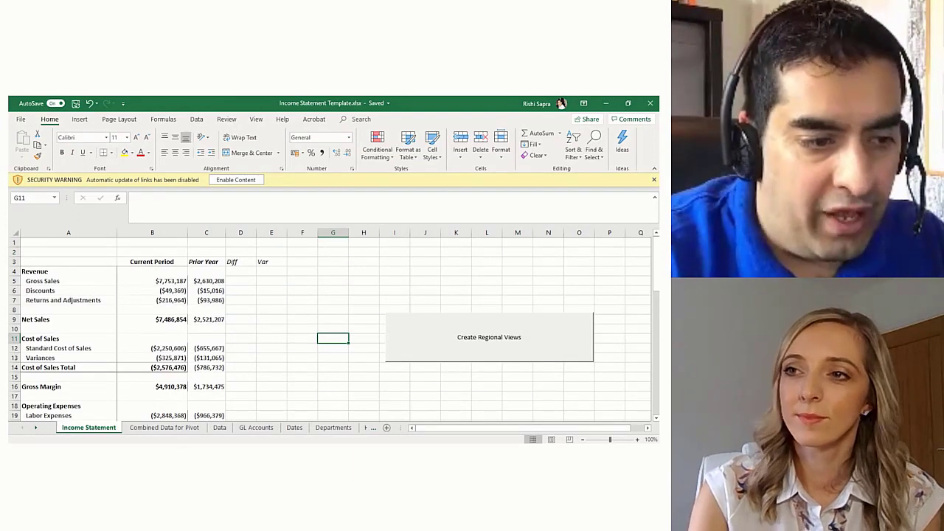
key("alt+Tab")
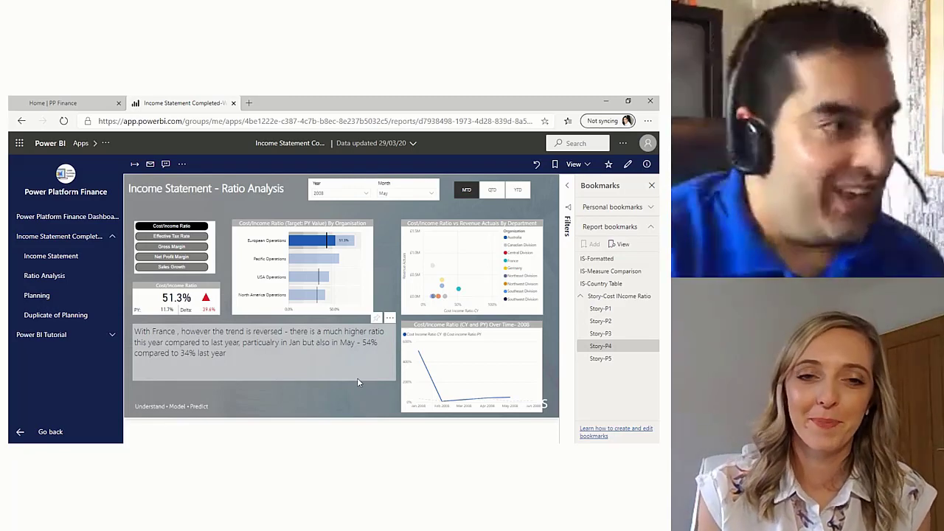
left_click(59, 236)
left_click(59, 237)
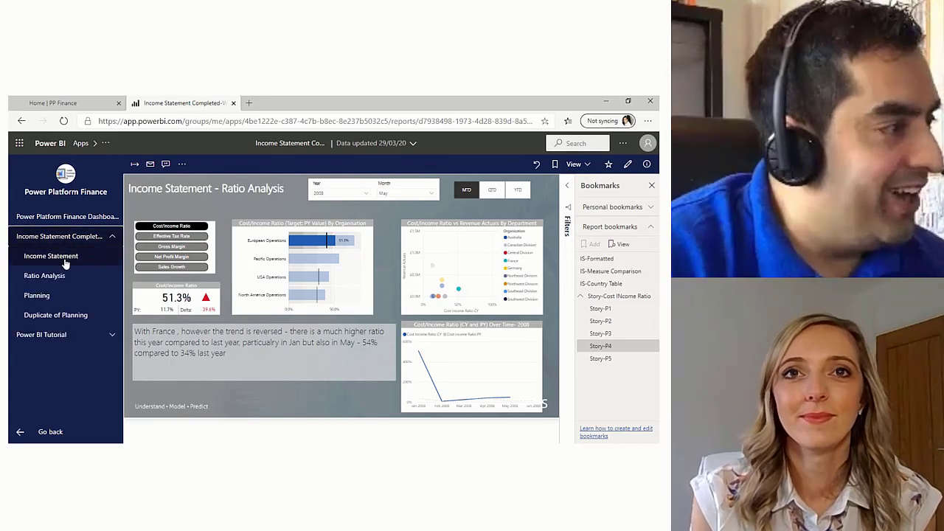
left_click(68, 260)
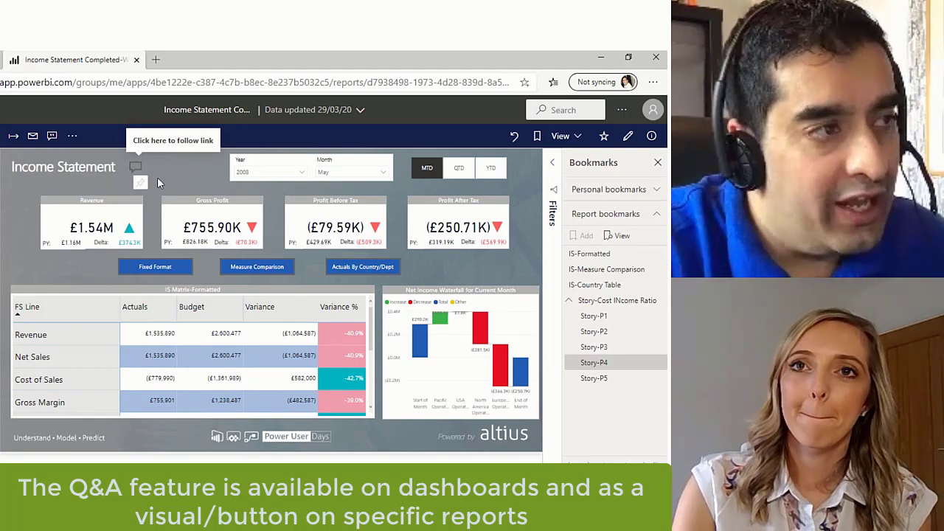
Step: Open Q&A from the Income Statement page and ask the suggested question "what is the profit before tax actuals by finance data header"
left_click(139, 172)
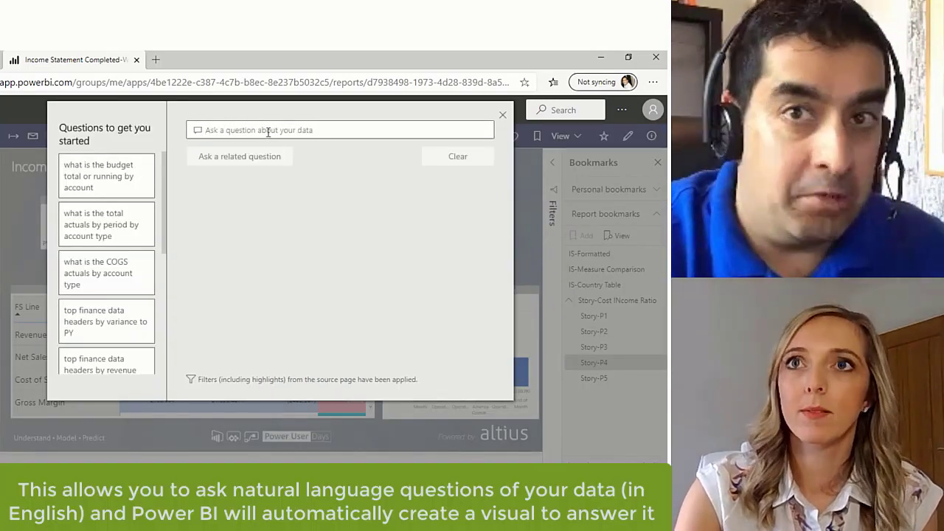
left_click(269, 131)
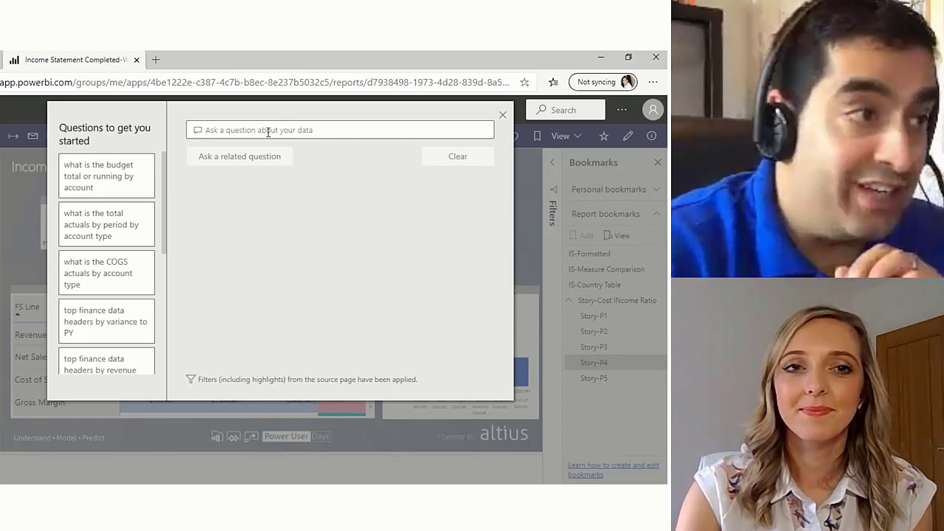
left_click_drag(164, 167, 165, 221)
scroll(141, 304, "down", 5)
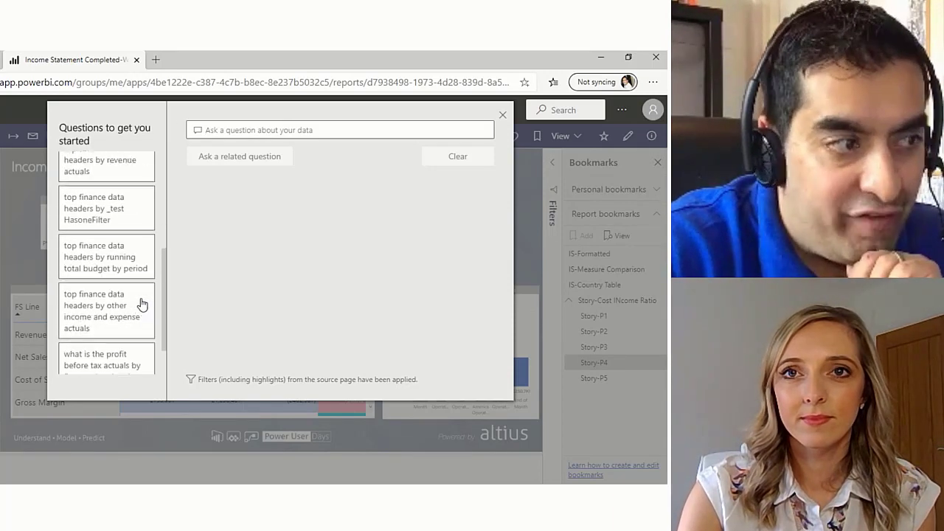
scroll(140, 299, "up", 3)
scroll(141, 299, "down", 3)
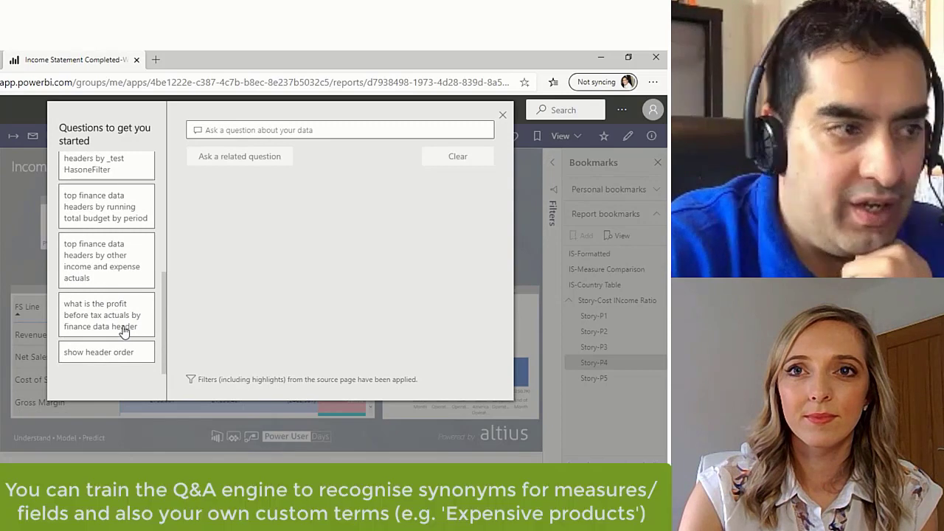
left_click(123, 328)
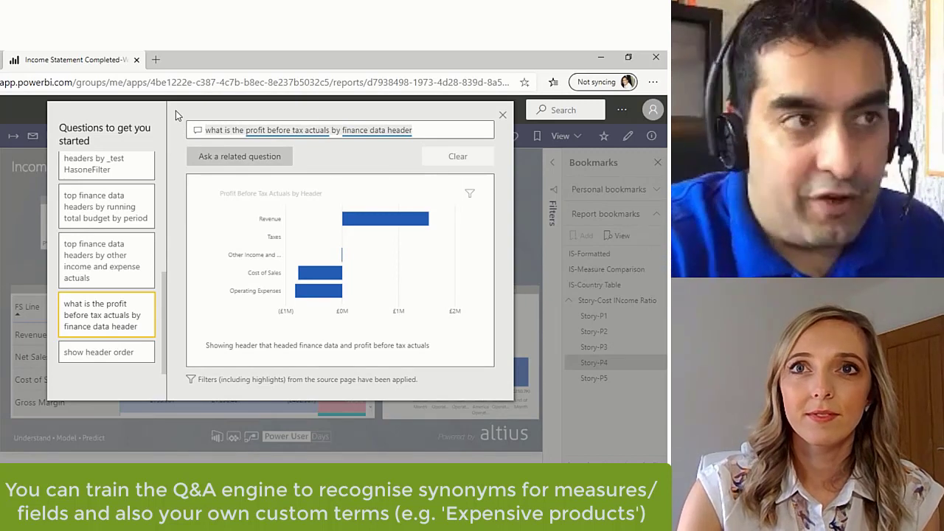
Step: Replace the Q&A question with "budget may 2008" and run the matching suggestion
left_click(437, 130)
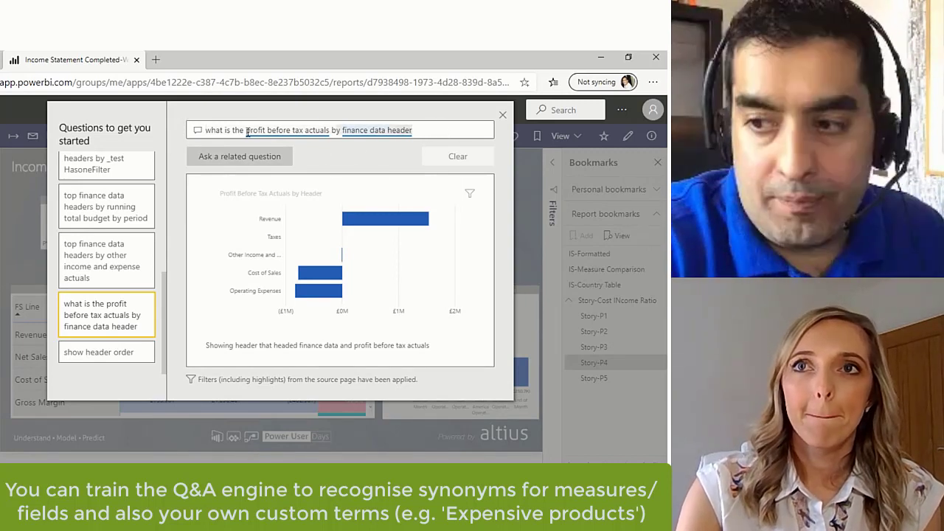
key("ctrl+a")
key("BackSpace")
type("budget")
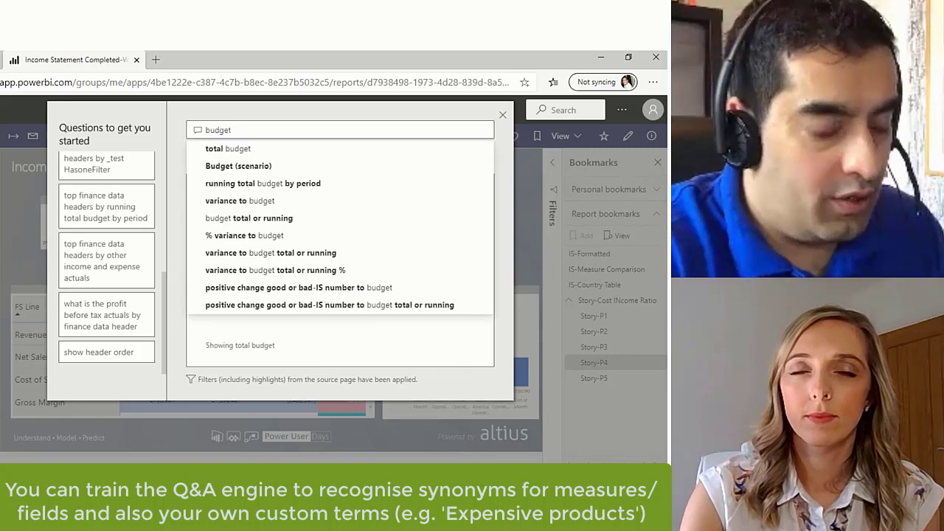
type(" may")
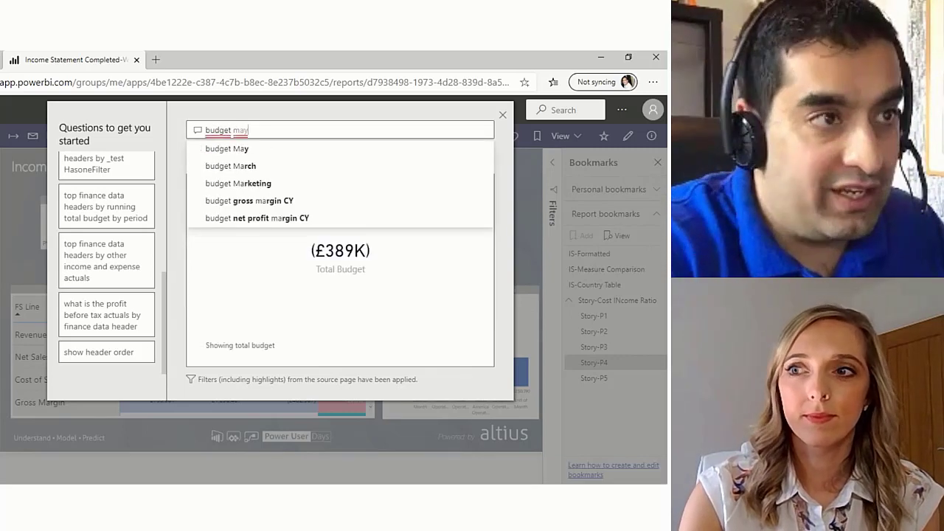
type(" 2008")
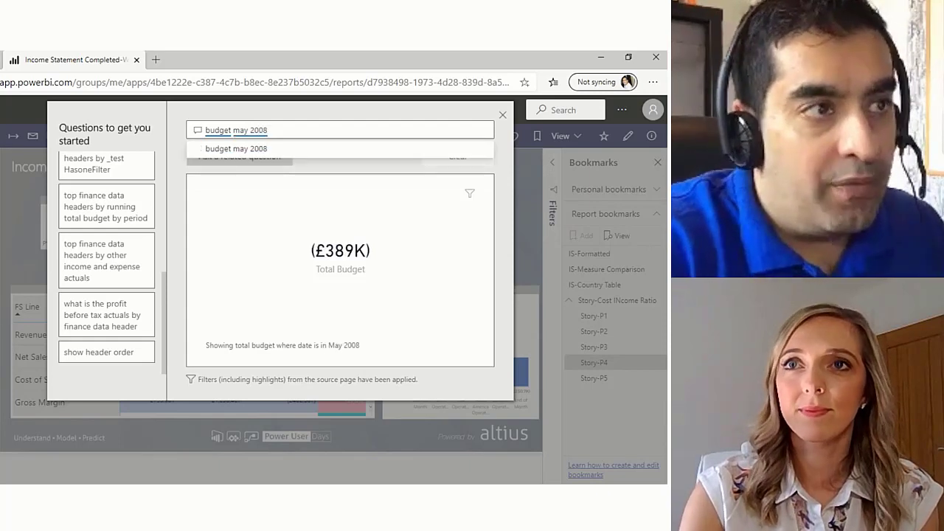
left_click(261, 151)
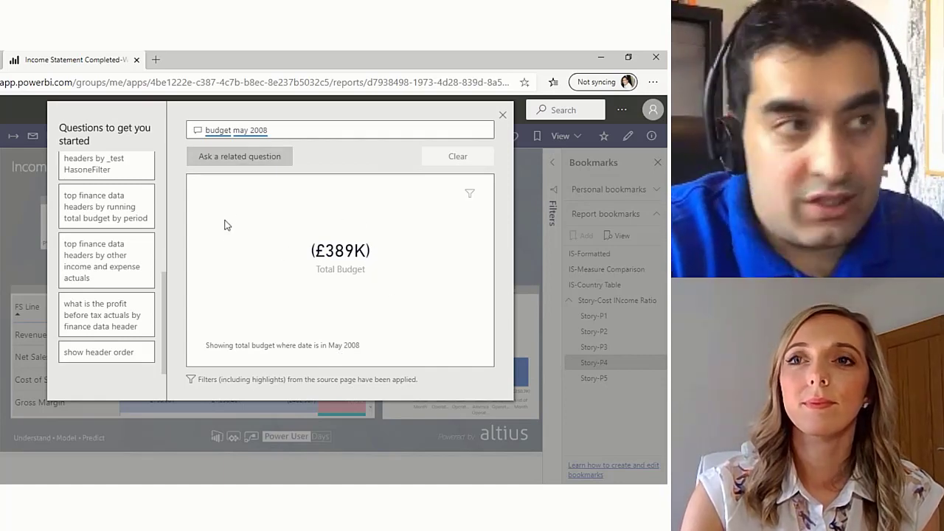
Step: Ask Q&A for "opex actuals by department" in place of the budget question
key("ctrl+a")
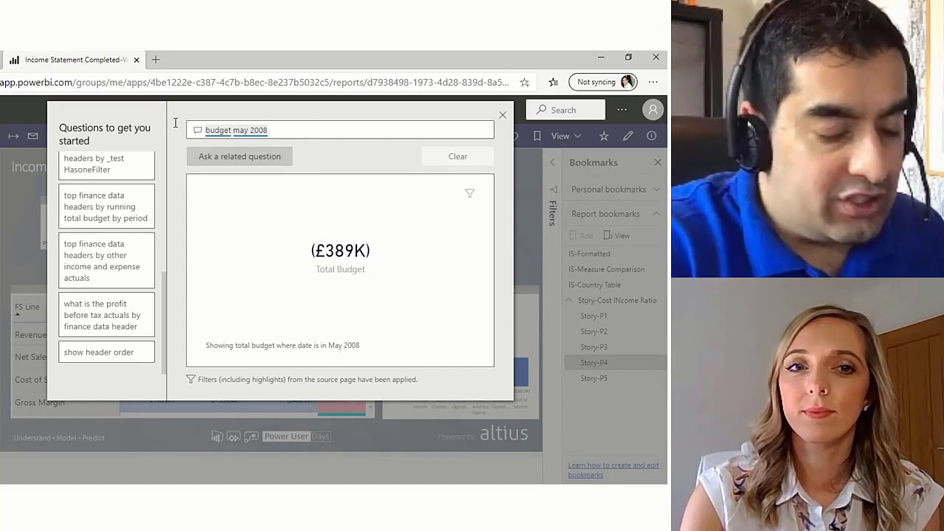
type("opex")
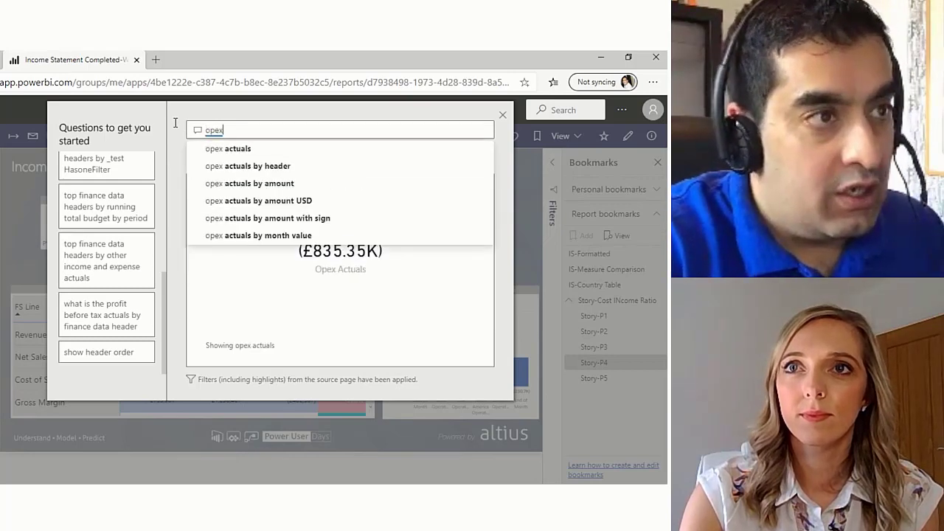
type(" a")
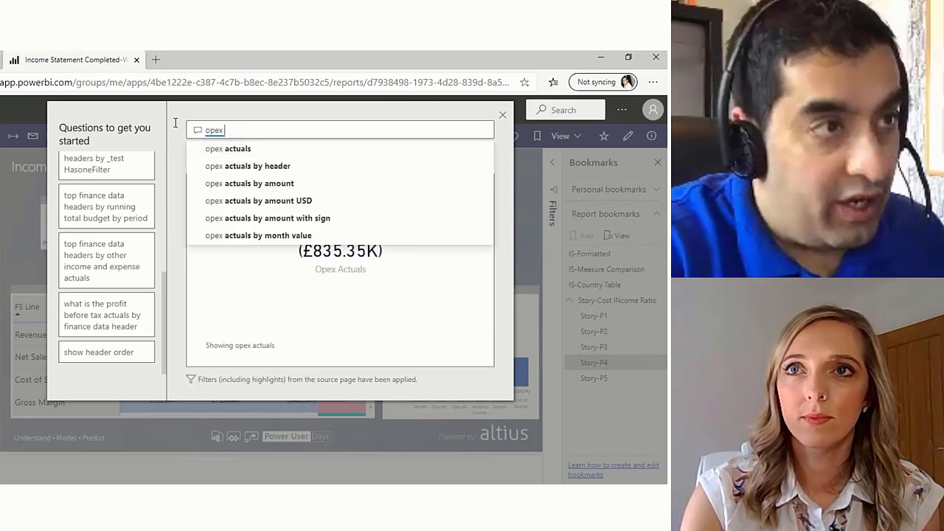
type("ctuals by deap")
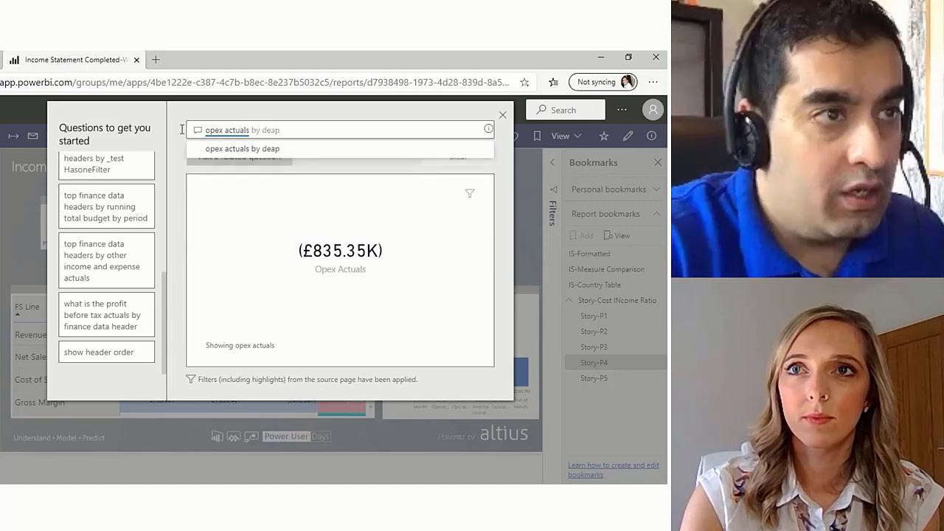
key("BackSpace")
key("BackSpace")
type("part")
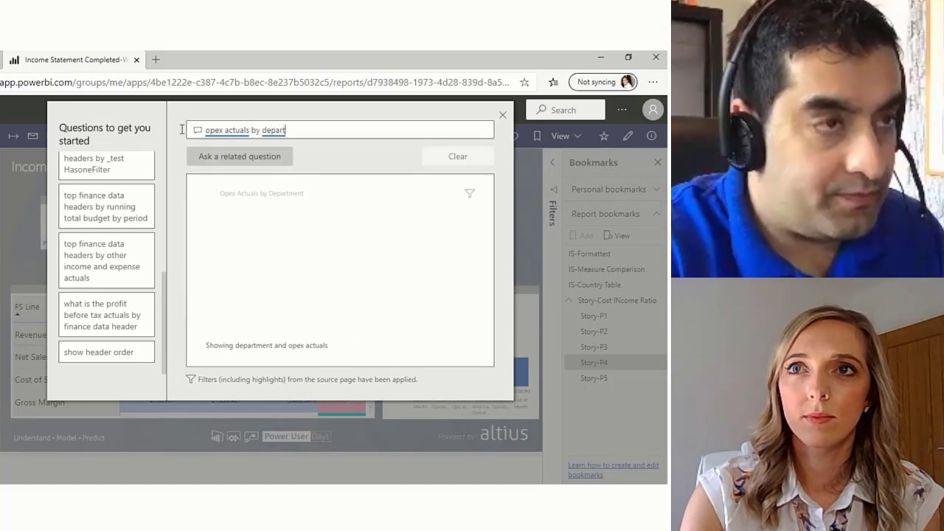
type("ment")
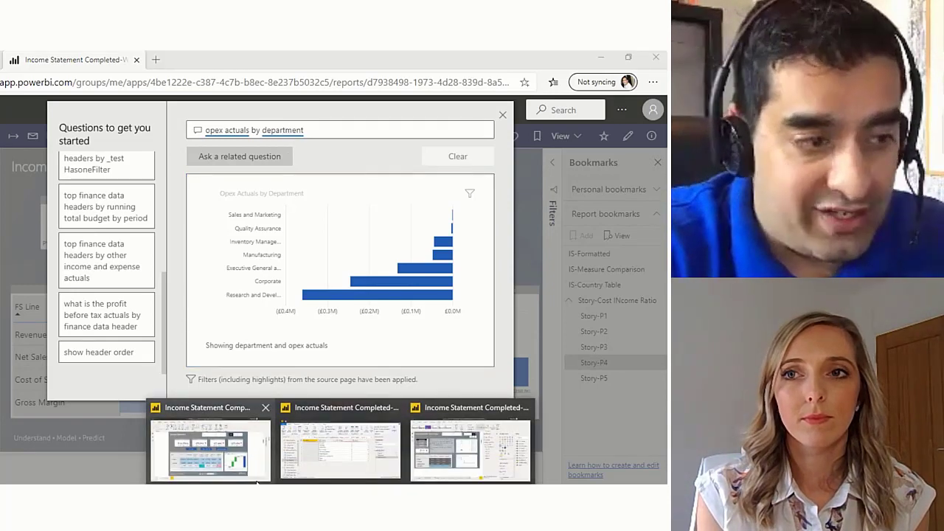
Step: Switch to Power BI Desktop, open Microsoft Power BI Guided Learning from its help resources and review the listed courses
left_click(327, 441)
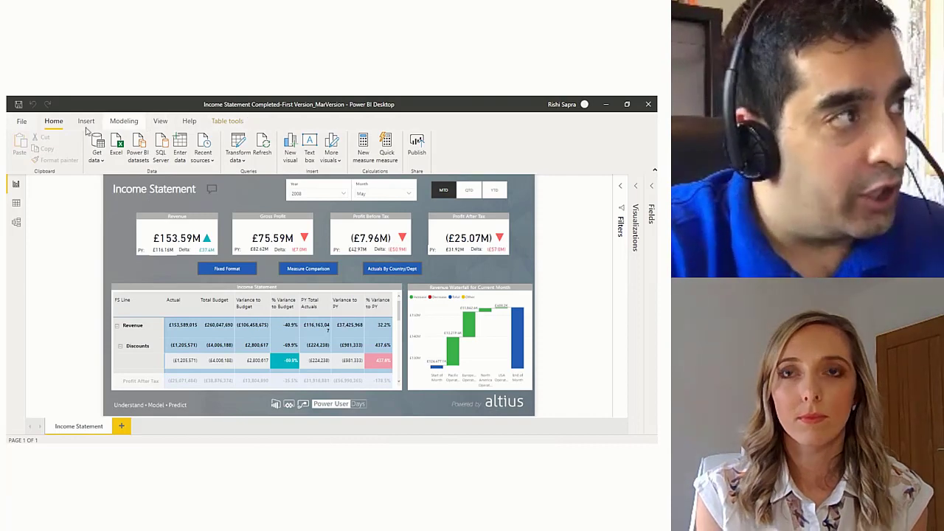
left_click(189, 124)
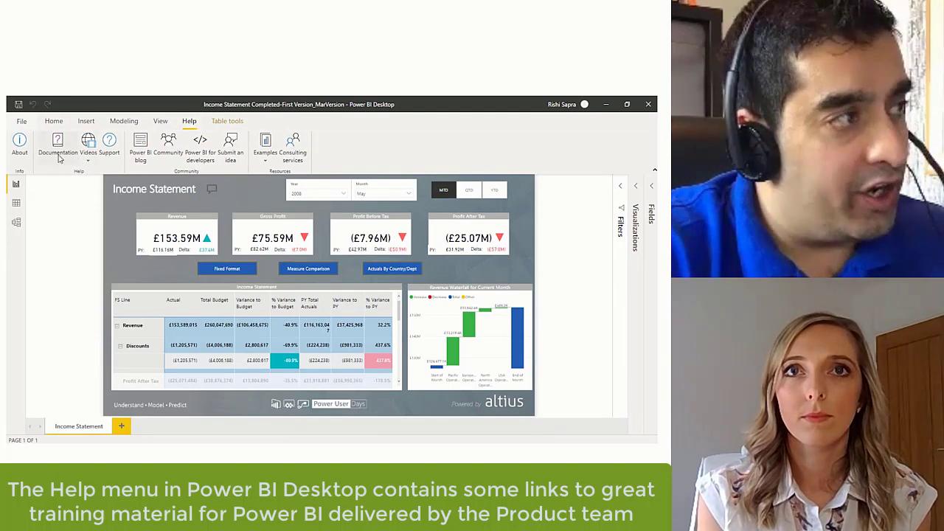
left_click(87, 158)
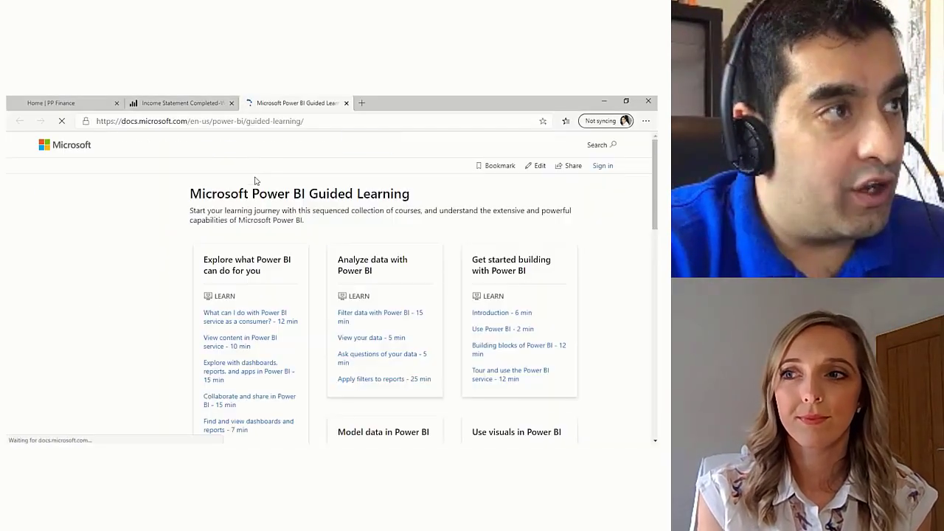
scroll(283, 211, "down", 2)
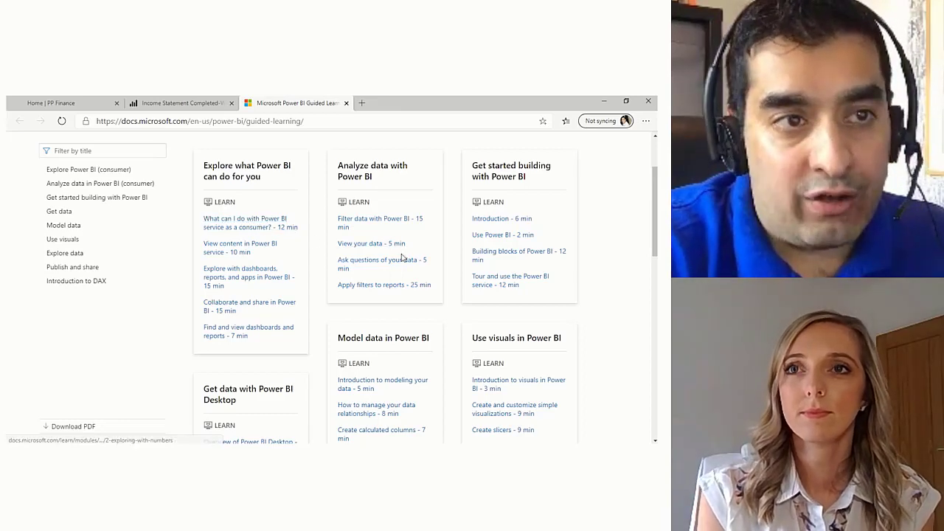
scroll(404, 255, "down", 1)
scroll(478, 337, "down", 1)
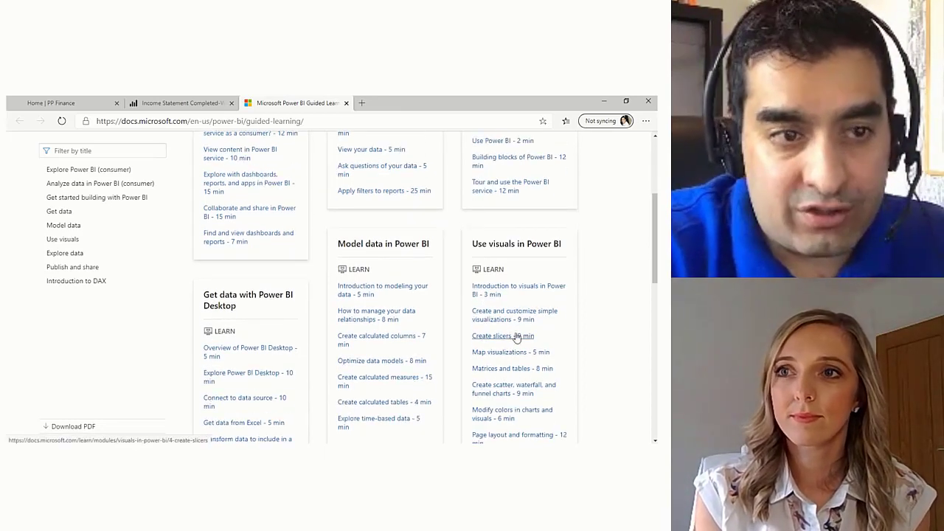
scroll(490, 339, "down", 2)
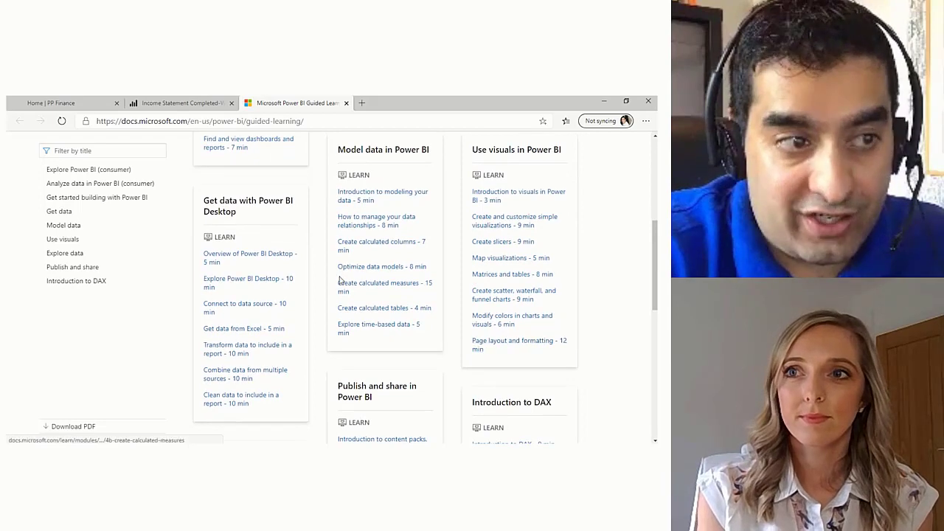
scroll(420, 263, "down", 2)
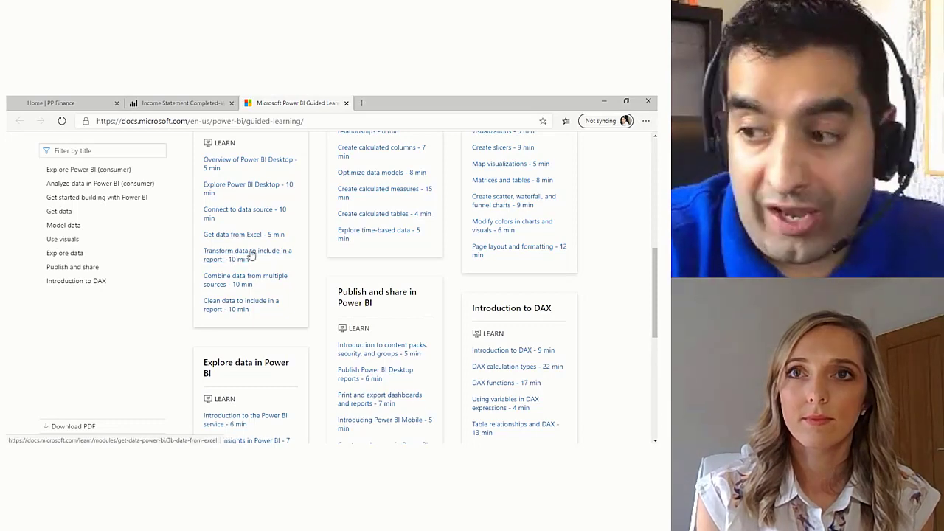
scroll(281, 286, "up", 8)
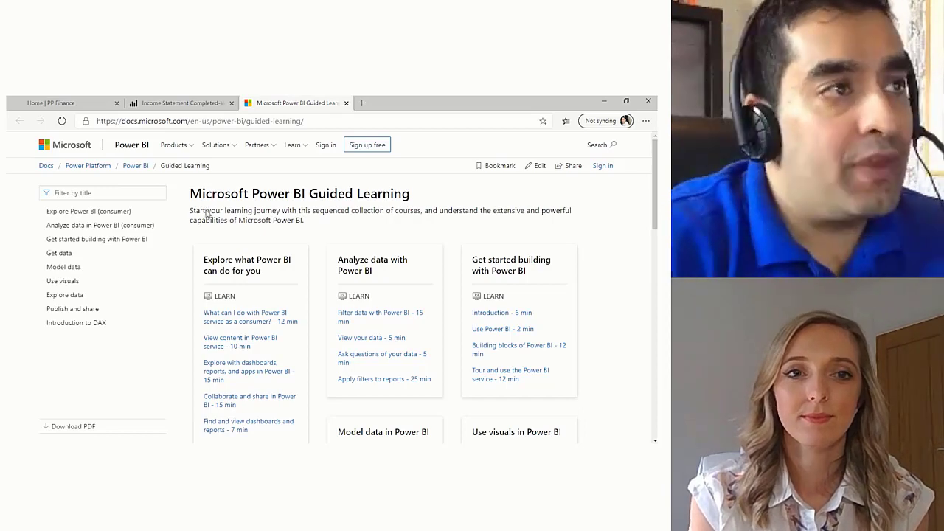
Step: Open aka.ms/pbiincomestatement in a new browser tab and show the topics of the five-part Income Statement walkthrough
left_click(361, 102)
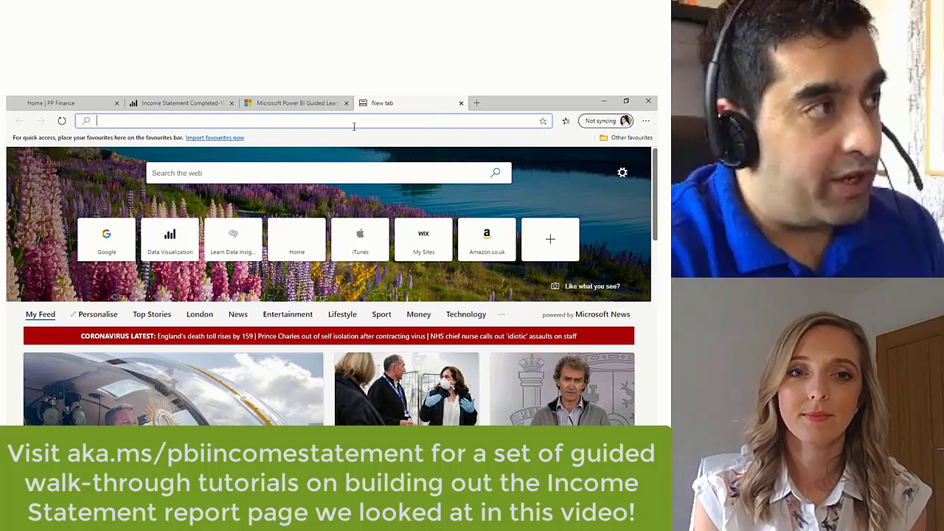
type("aka")
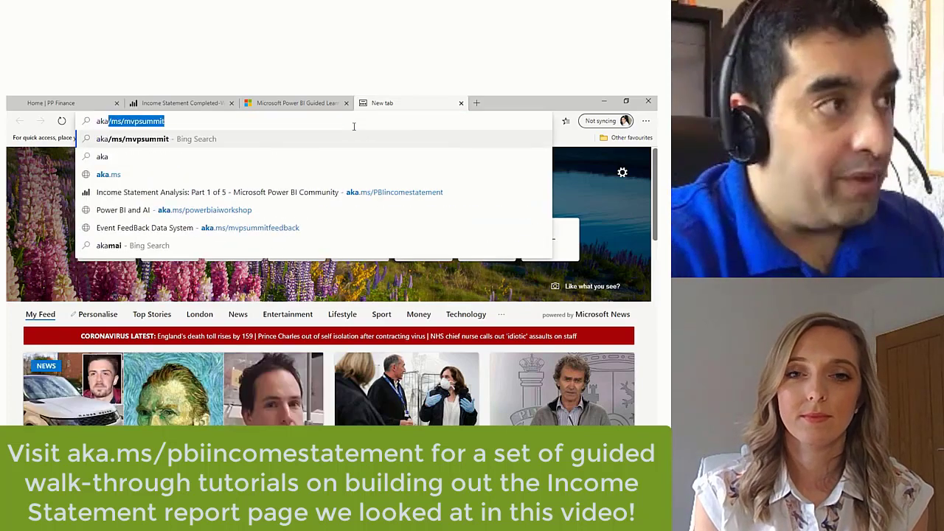
type(".ms")
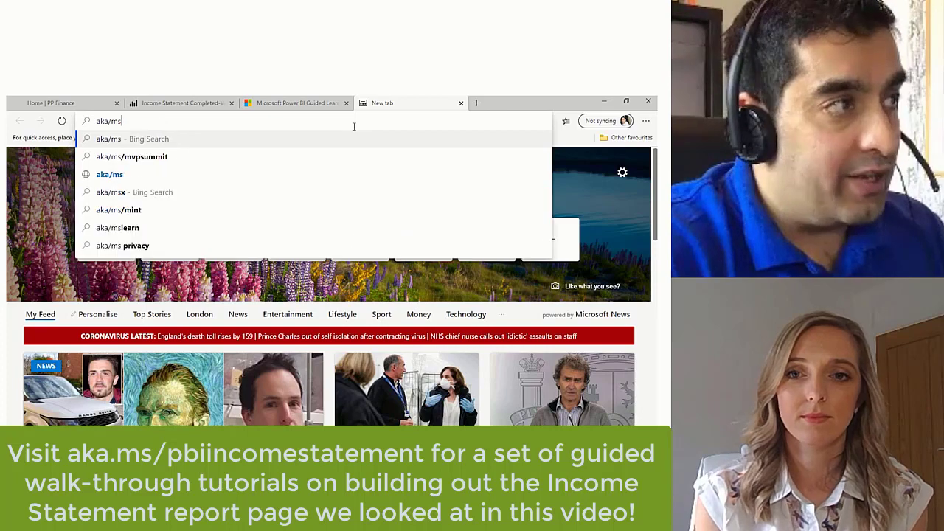
key("BackSpace")
key("BackSpace")
key("BackSpace")
type(".ms")
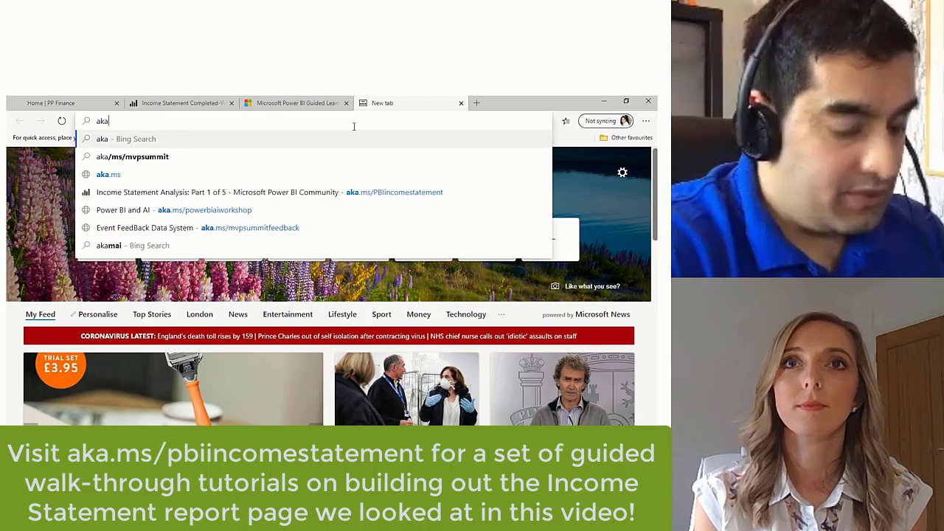
type("/")
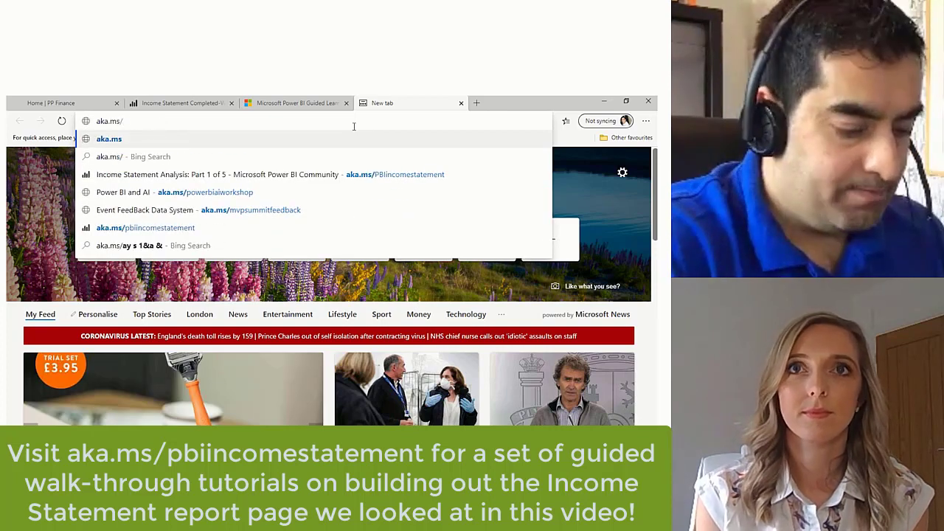
type("pbiincomestatem")
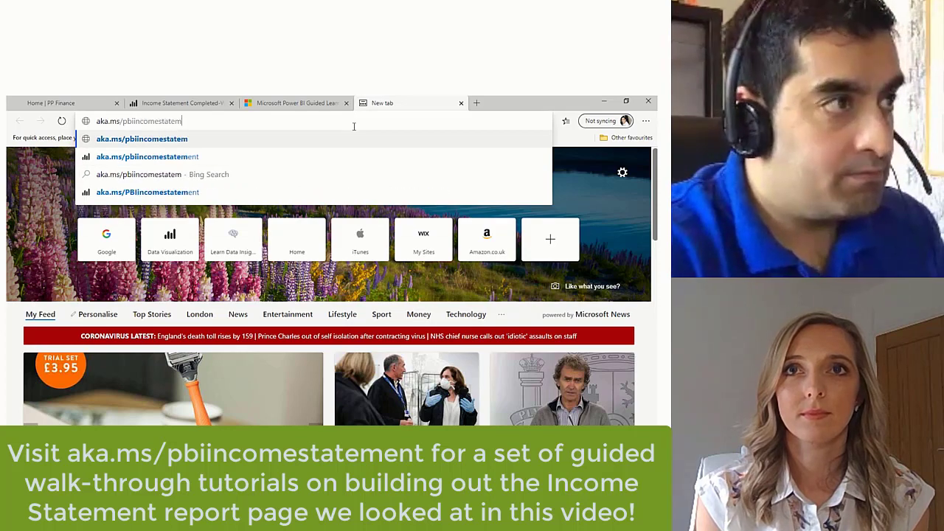
type("ent")
key("Return")
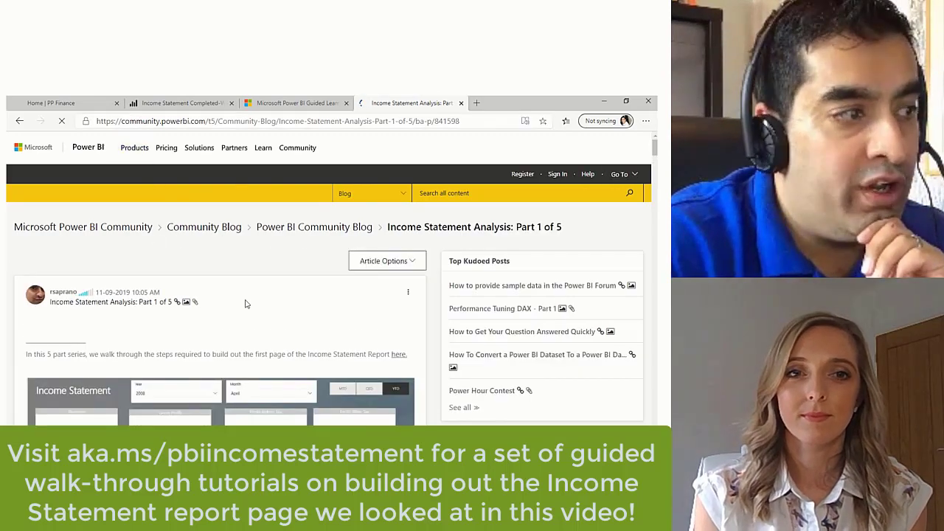
scroll(247, 304, "down", 5)
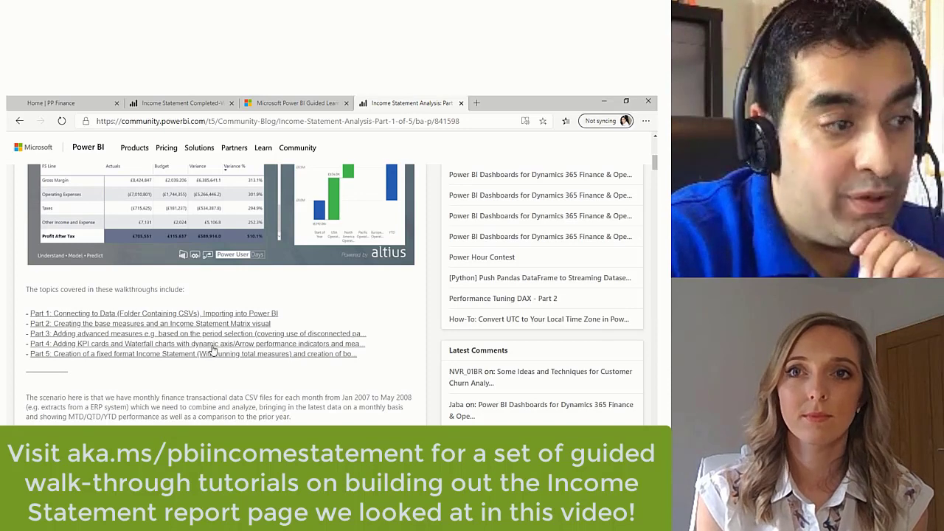
left_click(477, 104)
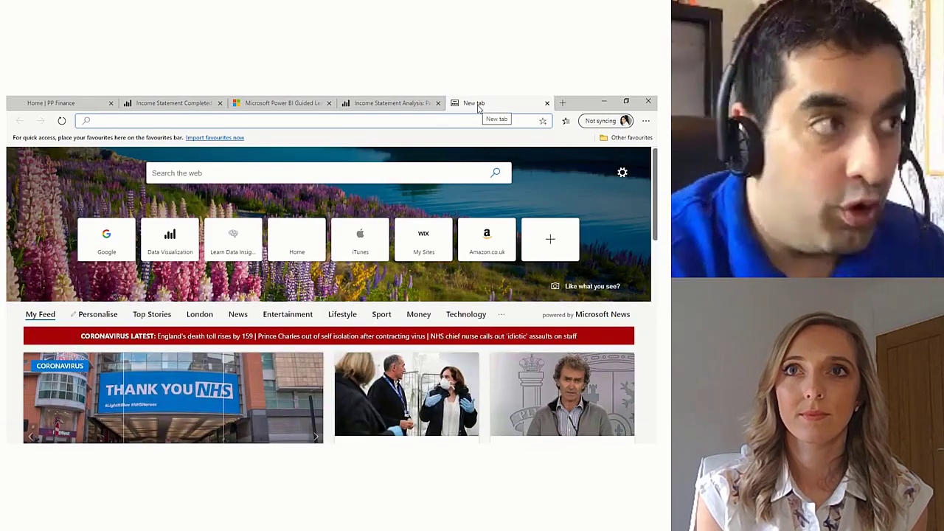
type("www.")
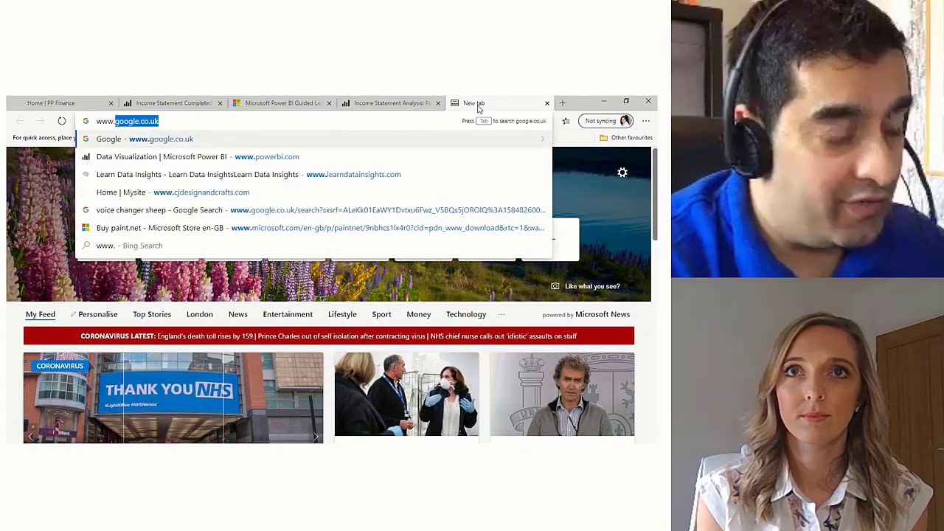
type("power")
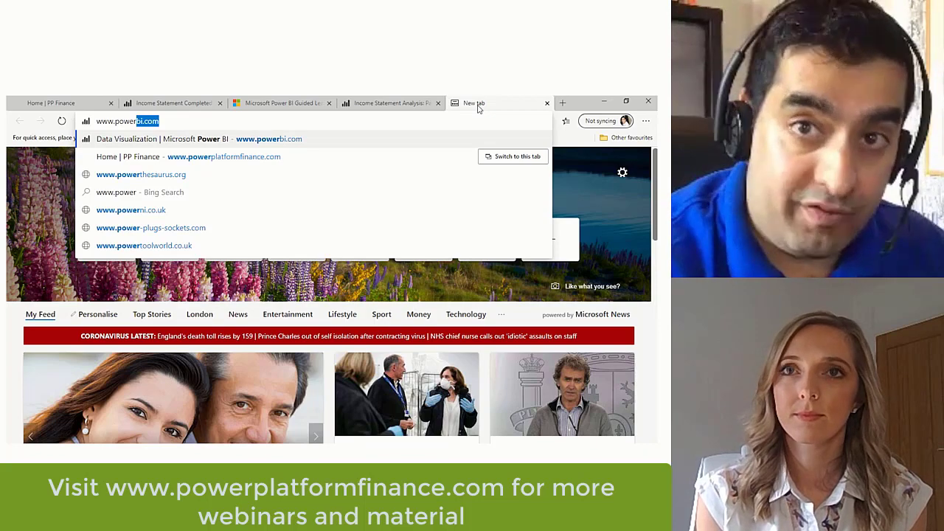
key("BackSpace")
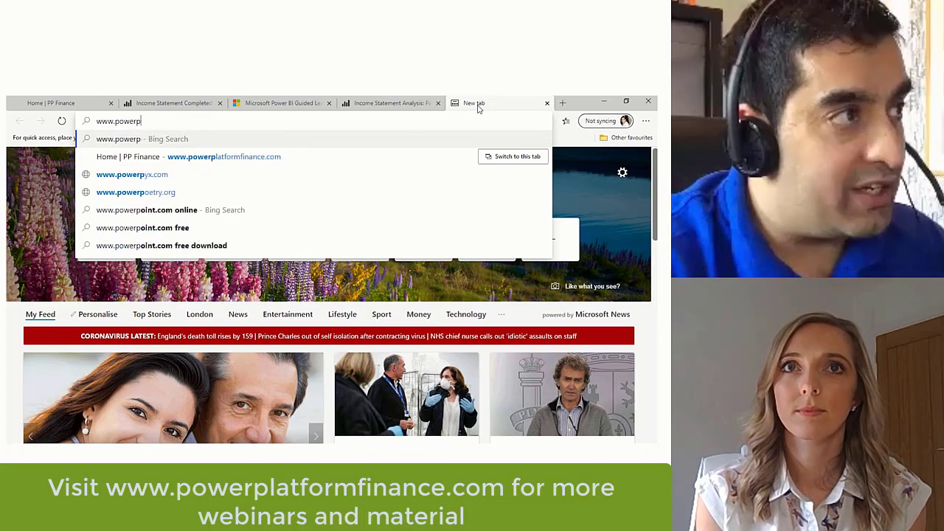
type("platformfinance.com")
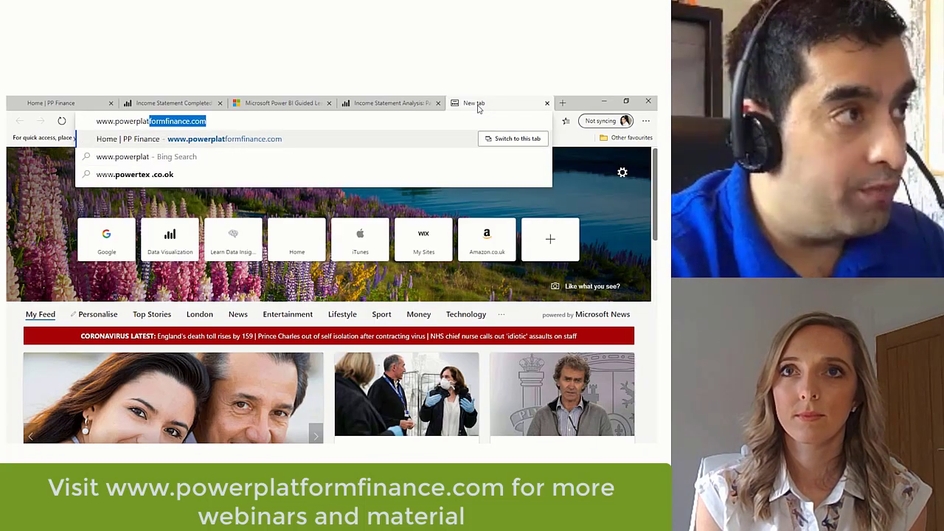
key("Return")
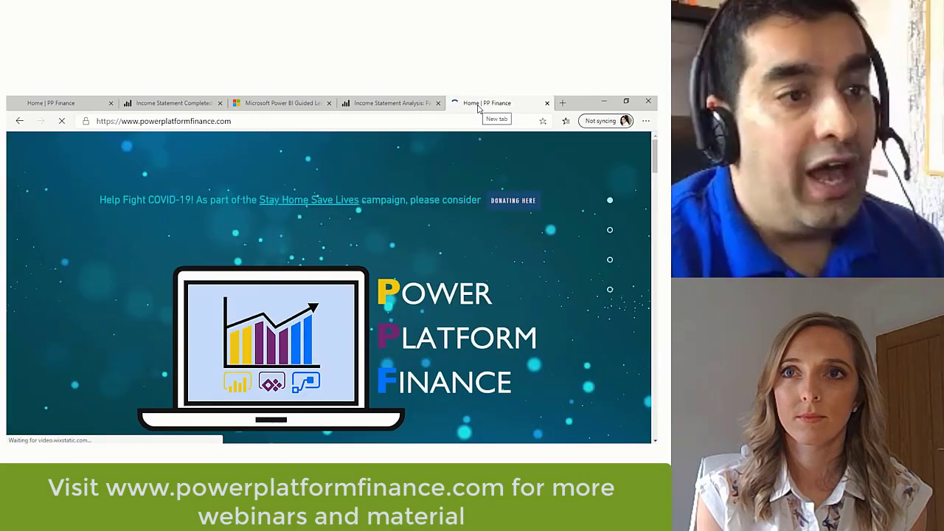
Step: Review the Power Platform Finance home page, from the hosts to the upcoming webinar, full day event and latest material
scroll(453, 348, "down", 5)
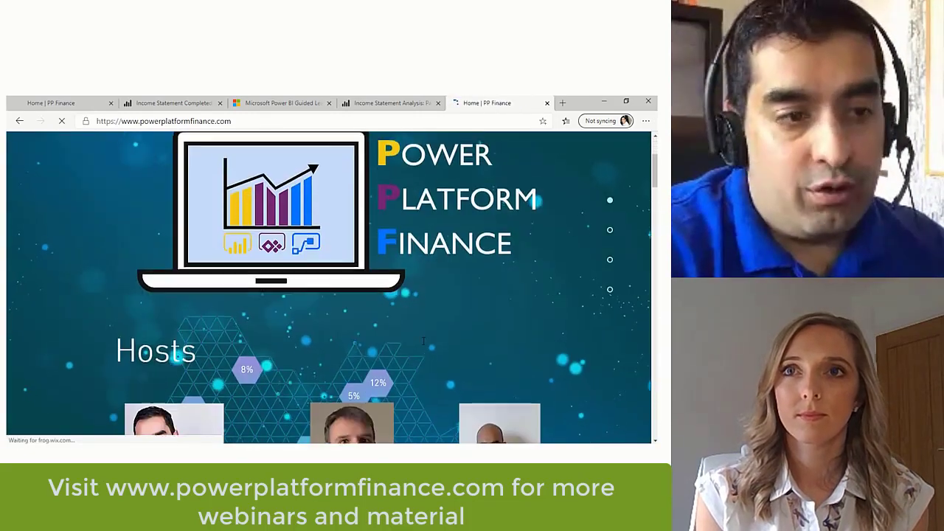
scroll(413, 337, "down", 8)
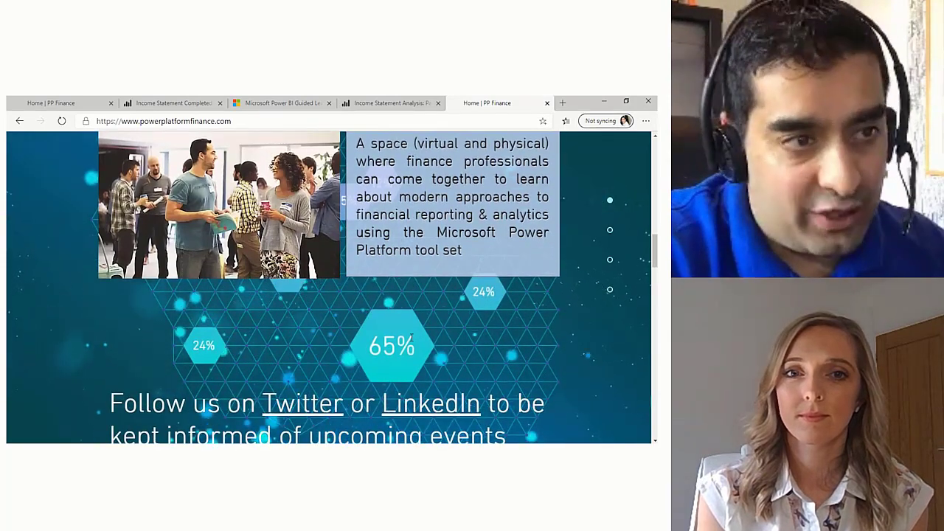
scroll(413, 338, "down", 1)
scroll(410, 336, "down", 1)
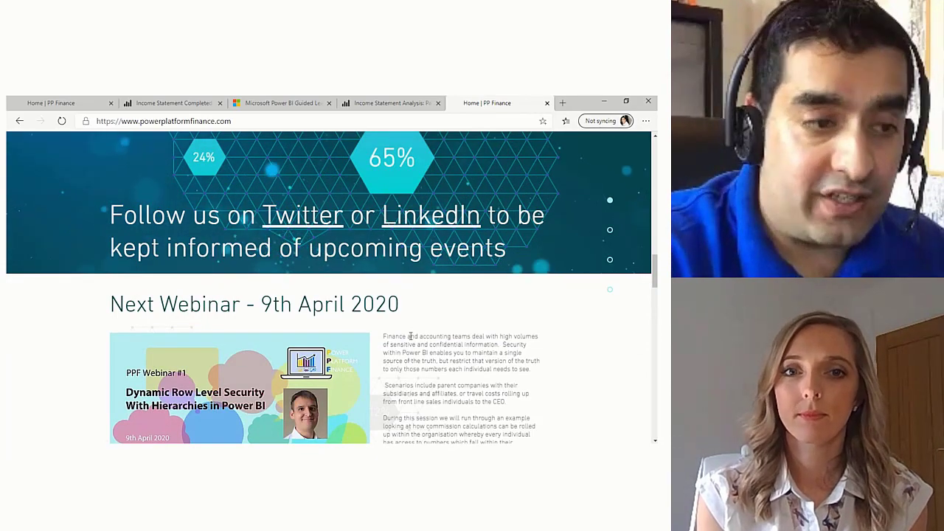
scroll(411, 336, "down", 3)
scroll(411, 335, "down", 1)
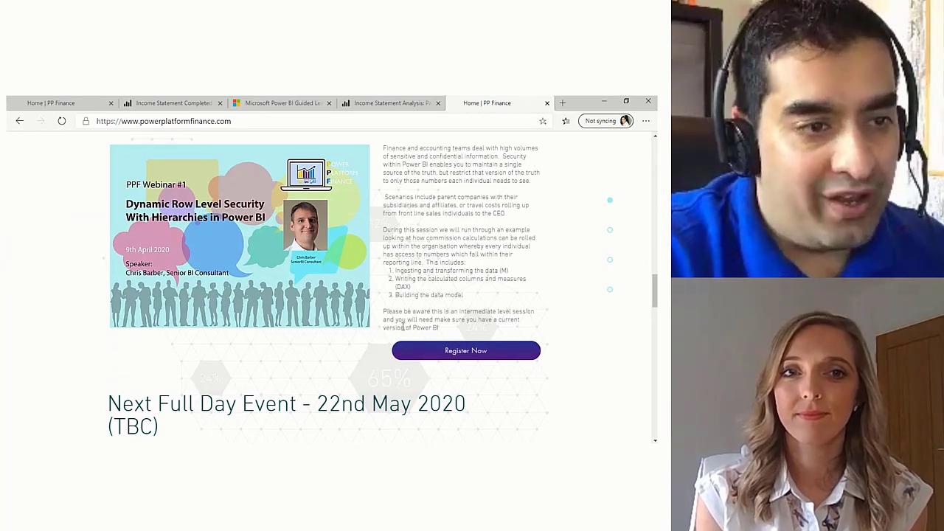
scroll(404, 328, "down", 3)
scroll(403, 327, "down", 1)
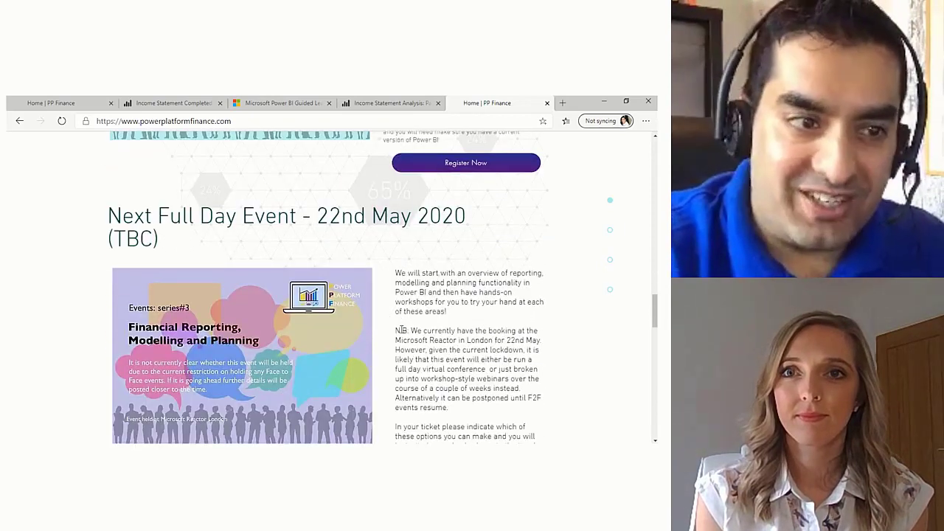
scroll(403, 330, "down", 2)
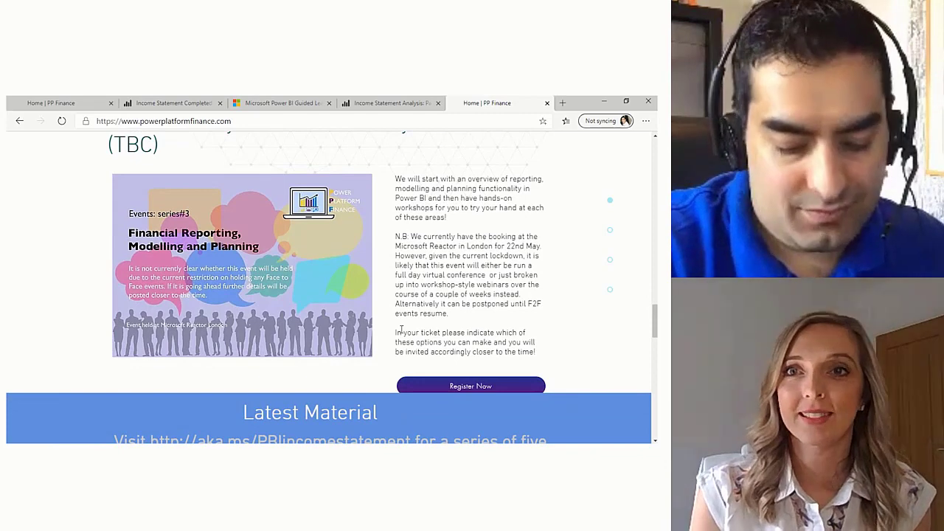